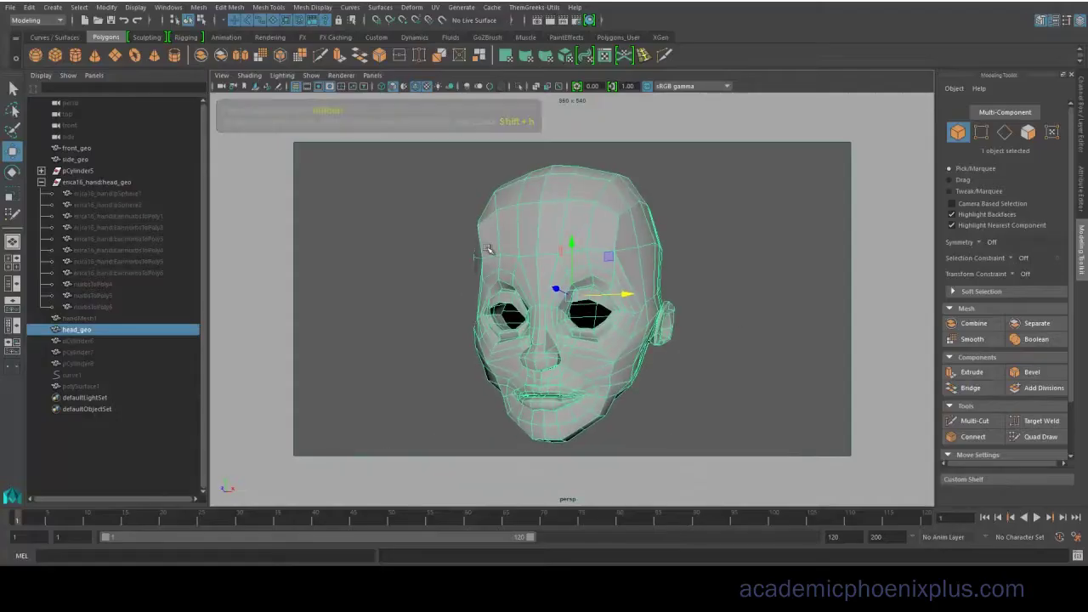
Make the head_geo mesh the live surface and activate the Quad Draw tool for retopology.
{"action": "left_click", "coordinate": [110, 8]}
{"action": "left_click", "coordinate": [149, 249]}
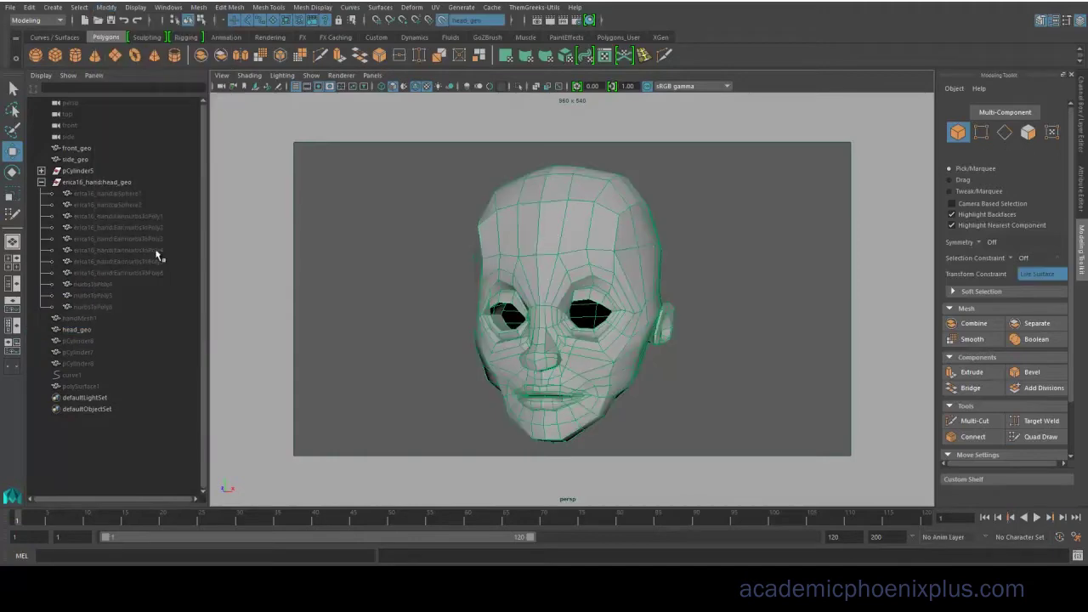
{"action": "left_click", "coordinate": [1039, 21]}
{"action": "left_click", "coordinate": [1041, 21]}
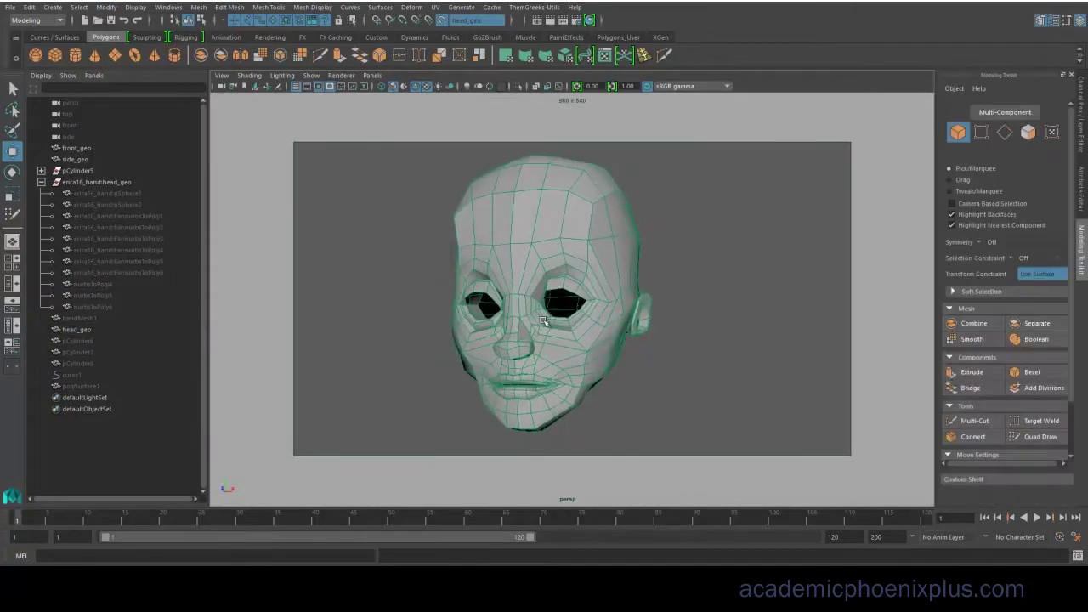
{"action": "scroll", "coordinate": [756, 329], "scroll_direction": "up", "scroll_amount": 5}
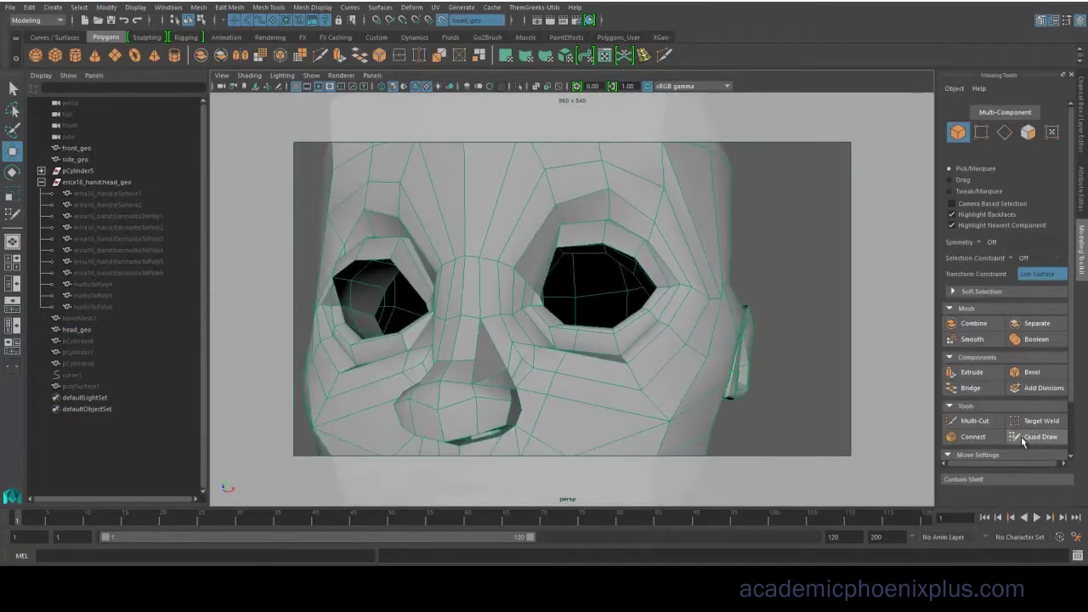
{"action": "left_click", "coordinate": [1023, 441]}
Place Quad Draw points along the upper lip's edge from the centre line to the mouth corner.
{"action": "mouse_move", "coordinate": [703, 294]}
{"action": "left_mouse_down", "text": "alt"}
{"action": "mouse_move", "coordinate": [669, 265]}
{"action": "mouse_move", "coordinate": [634, 255]}
{"action": "left_mouse_up", "text": "alt"}
{"action": "scroll", "coordinate": [502, 291], "scroll_direction": "up", "scroll_amount": 4}
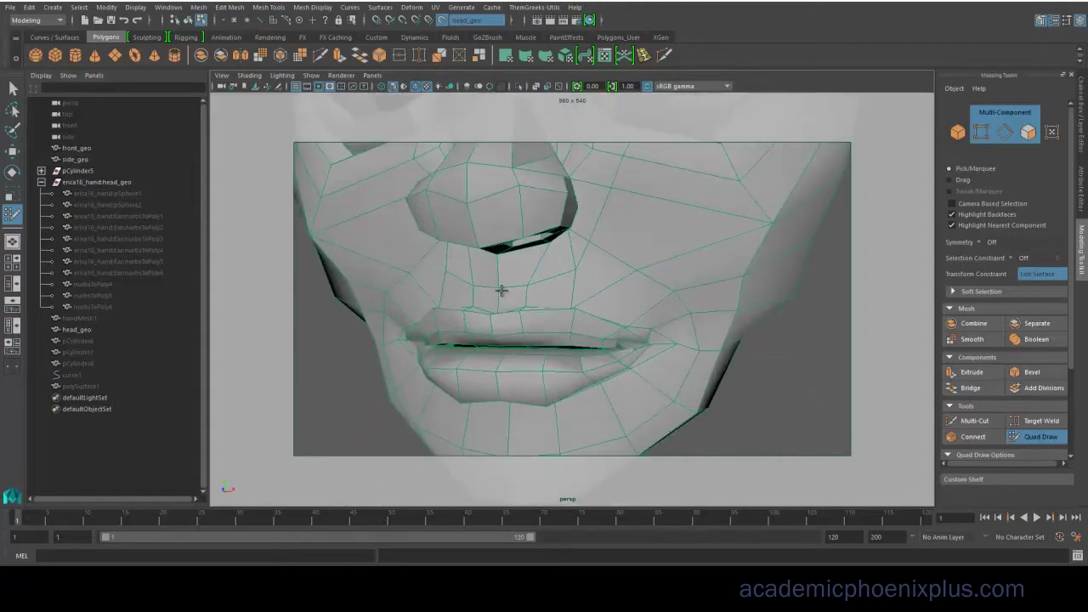
{"action": "middle_click_drag", "start_coordinate": [501, 291], "coordinate": [502, 334], "text": "alt"}
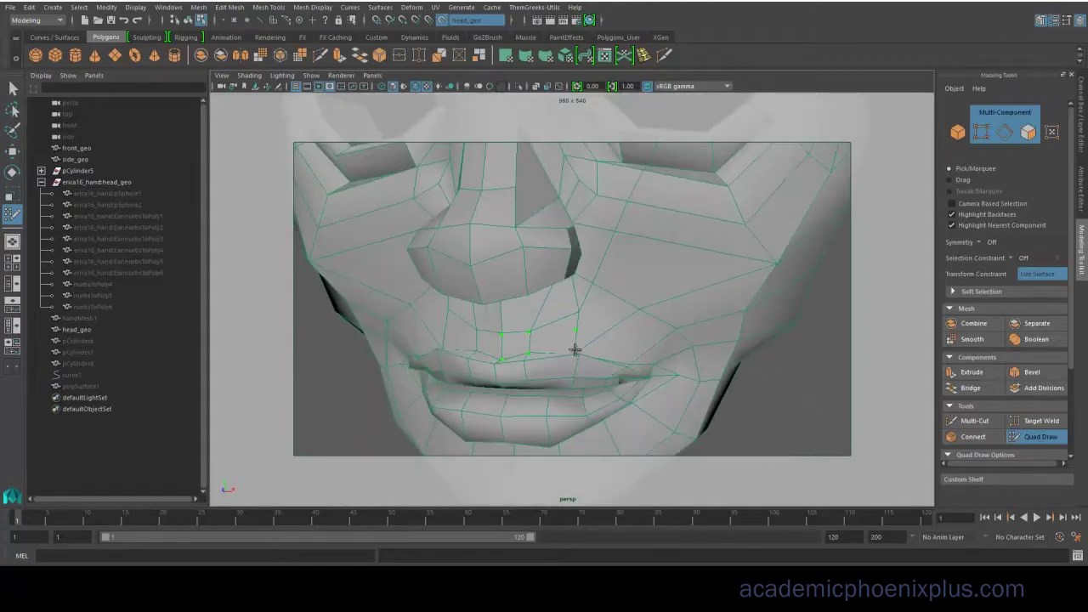
{"action": "left_click_drag", "start_coordinate": [575, 349], "coordinate": [632, 298], "text": "alt"}
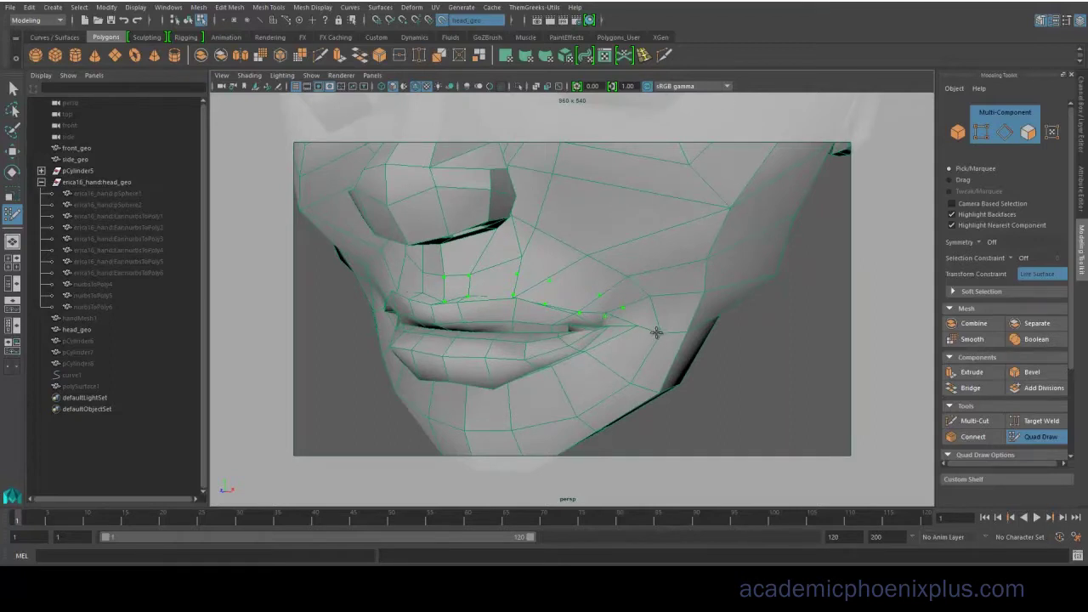
Place the remaining Quad Draw points beneath the lower lip and in a second row around the mouth corner and chin.
{"action": "mouse_move", "coordinate": [576, 421]}
{"action": "left_mouse_down", "text": "alt"}
{"action": "mouse_move", "coordinate": [573, 369]}
{"action": "mouse_move", "coordinate": [523, 319]}
{"action": "mouse_move", "coordinate": [549, 299]}
{"action": "mouse_move", "coordinate": [463, 243]}
{"action": "left_mouse_up", "text": "alt"}
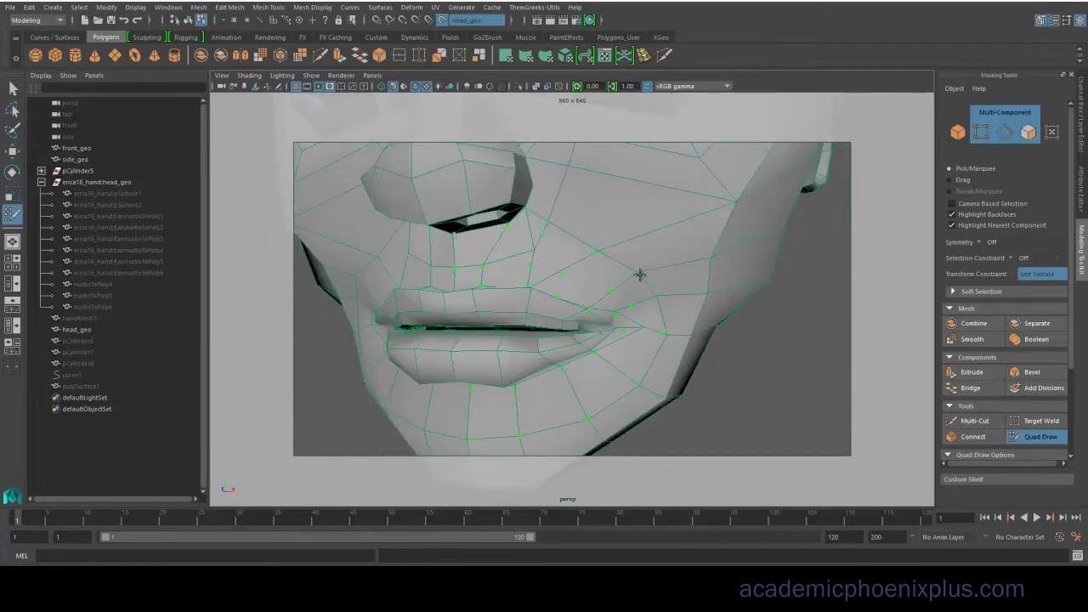
{"action": "left_click_drag", "start_coordinate": [694, 308], "coordinate": [677, 299], "text": "alt"}
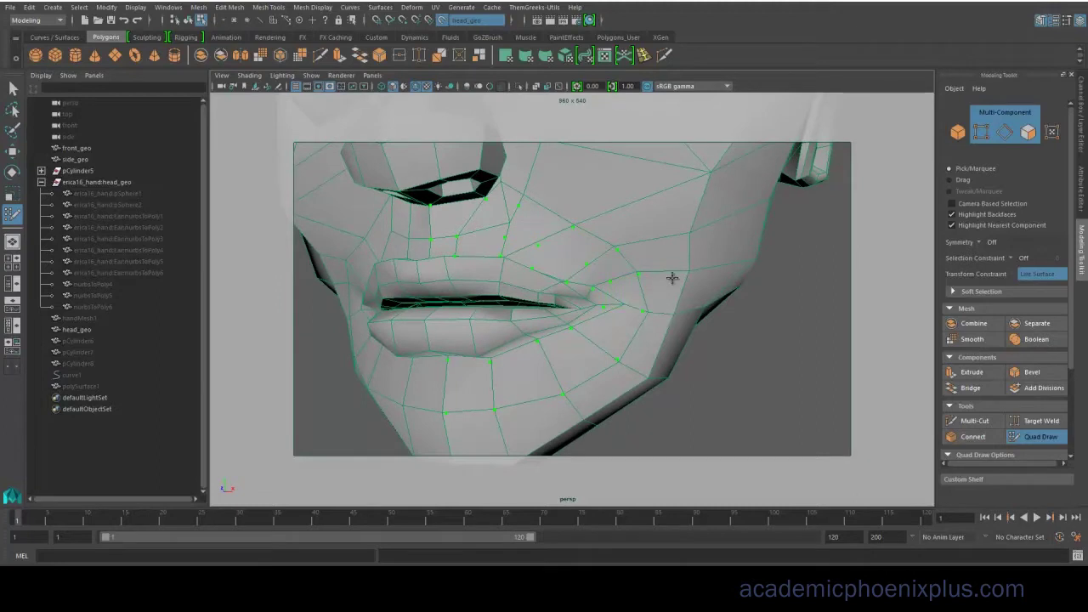
{"action": "mouse_move", "coordinate": [618, 330]}
{"action": "left_mouse_down", "text": "alt"}
{"action": "mouse_move", "coordinate": [573, 340]}
{"action": "mouse_move", "coordinate": [477, 262]}
{"action": "left_mouse_up", "text": "alt"}
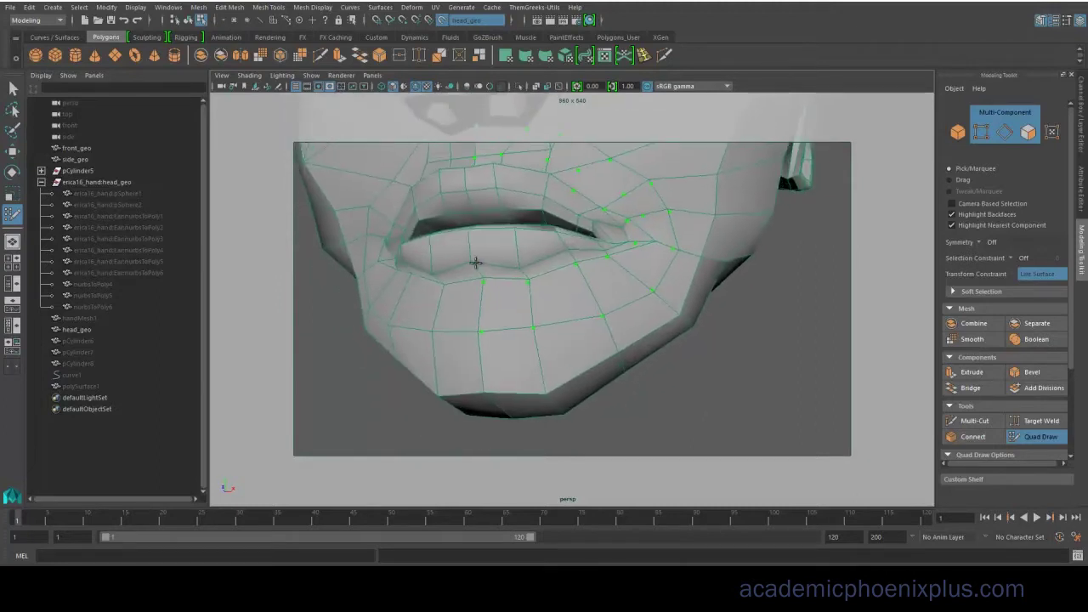
{"action": "mouse_move", "coordinate": [625, 242]}
{"action": "left_mouse_down", "text": "alt"}
{"action": "mouse_move", "coordinate": [661, 252]}
{"action": "mouse_move", "coordinate": [615, 303]}
{"action": "mouse_move", "coordinate": [550, 269]}
{"action": "mouse_move", "coordinate": [466, 258]}
{"action": "left_mouse_up", "text": "alt"}
Fill the inner row of quads above the upper lip, around the mouth corner and below the lower lip.
{"action": "left_click", "coordinate": [466, 257], "text": "shift"}
{"action": "left_click", "coordinate": [503, 258], "text": "shift"}
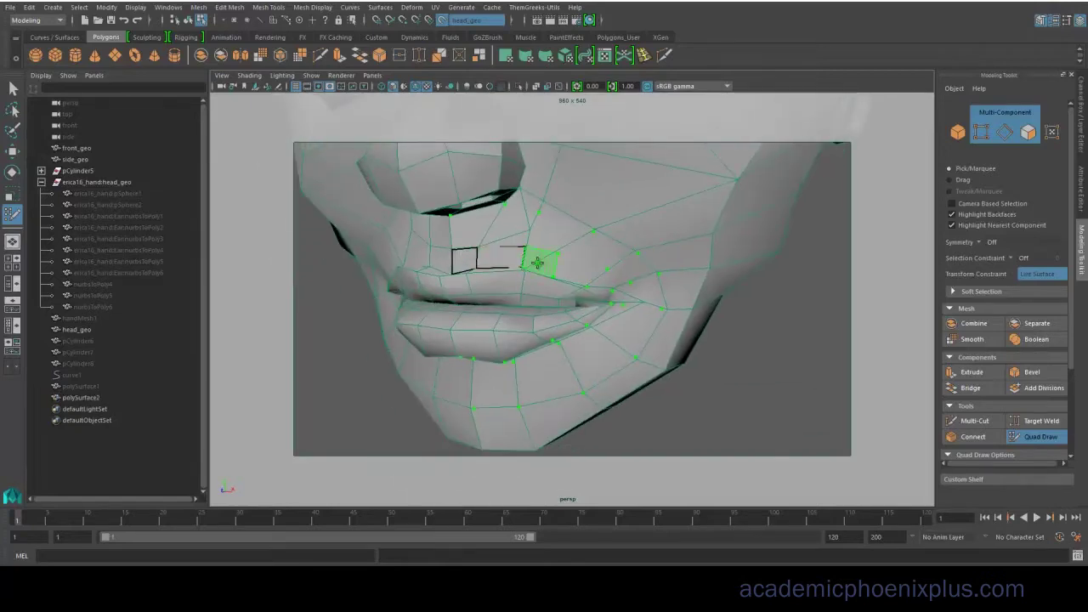
{"action": "left_click", "coordinate": [574, 271], "text": "shift"}
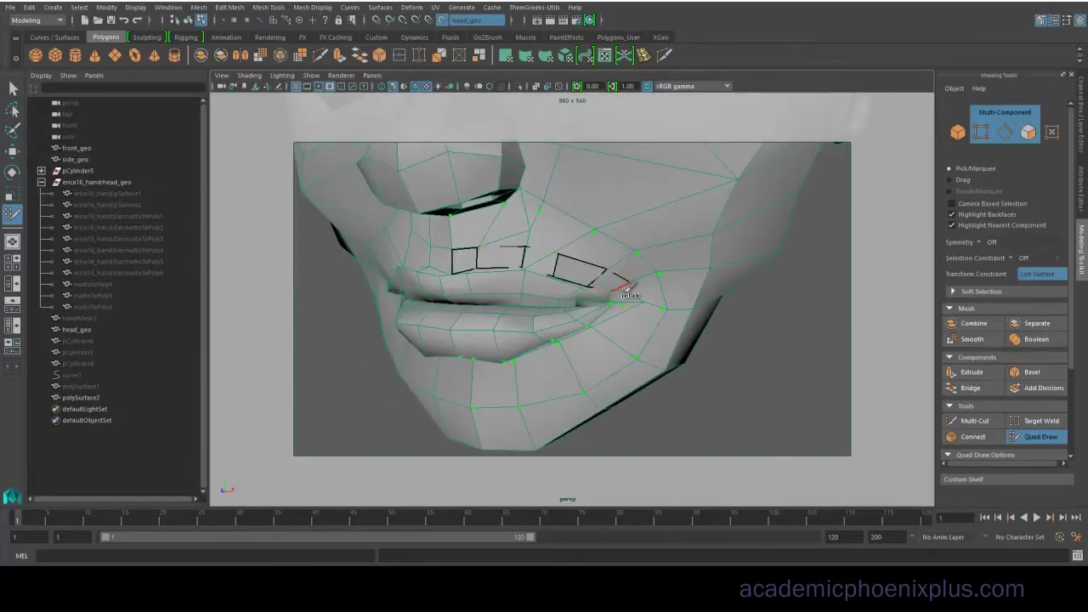
{"action": "left_click_drag", "start_coordinate": [686, 403], "coordinate": [690, 386], "text": "alt"}
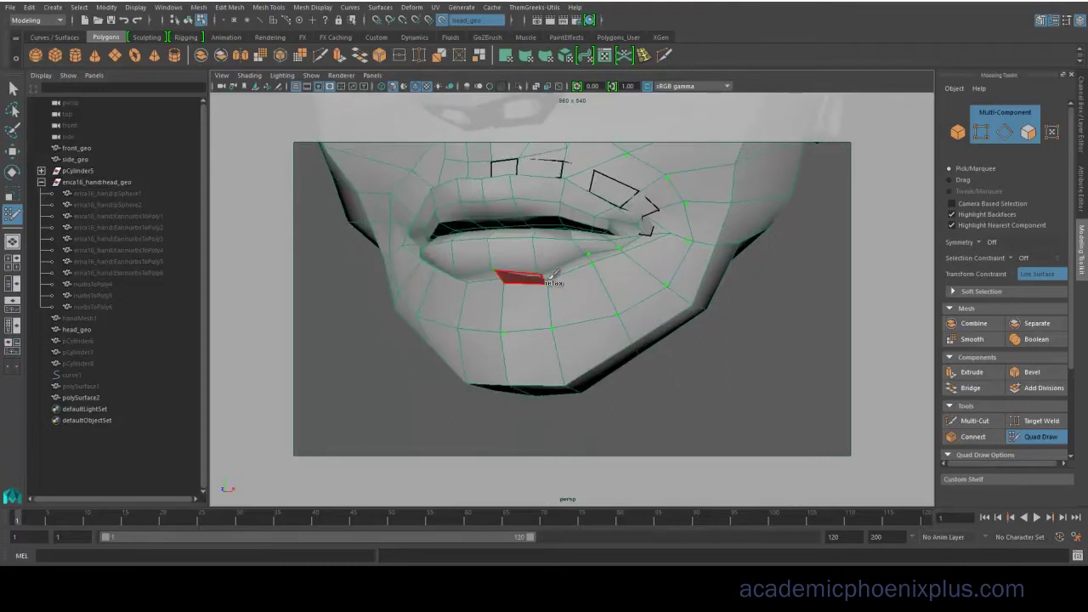
{"action": "left_click", "coordinate": [536, 277], "text": "ctrl+shift"}
{"action": "left_click", "coordinate": [568, 270], "text": "ctrl+shift"}
{"action": "key", "text": "ctrl+z"}
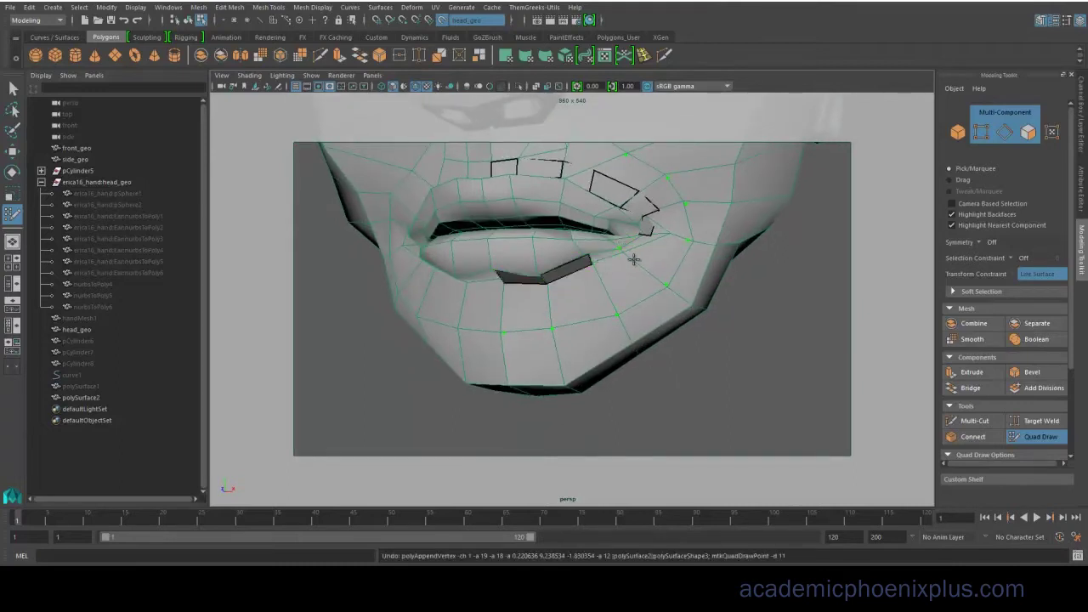
Fill the second row of quads around the mouth, from beneath the nose past the mouth corner to the chin.
{"action": "left_click_drag", "start_coordinate": [636, 243], "coordinate": [612, 272], "text": "alt"}
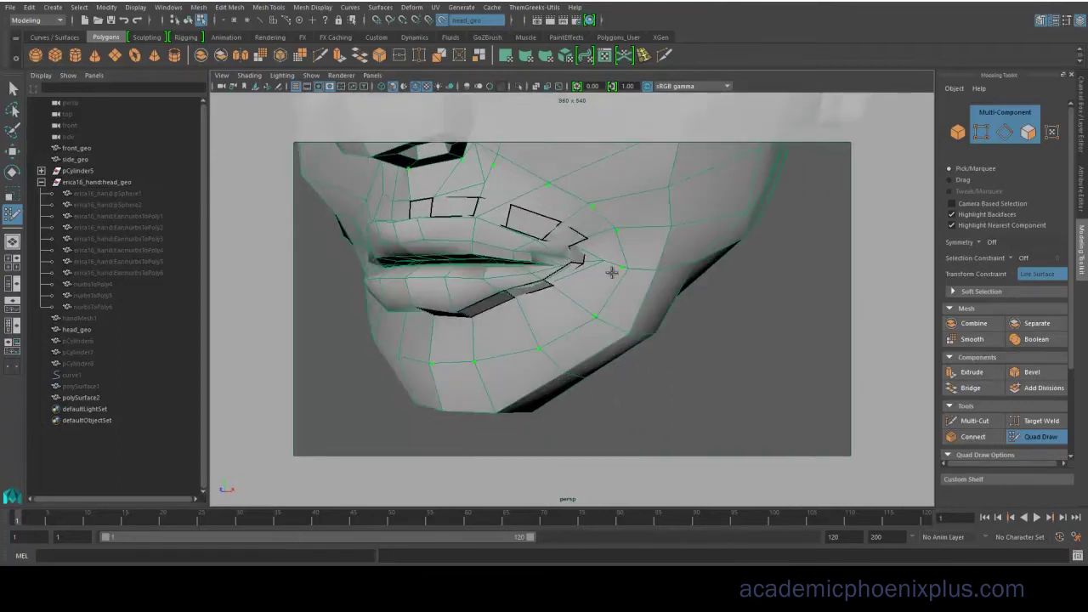
{"action": "mouse_move", "coordinate": [436, 183]}
{"action": "left_mouse_down", "text": "shift"}
{"action": "mouse_move", "coordinate": [510, 185]}
{"action": "mouse_move", "coordinate": [592, 228]}
{"action": "mouse_move", "coordinate": [603, 256]}
{"action": "left_mouse_up", "text": "shift"}
{"action": "left_click", "coordinate": [591, 294], "text": "shift"}
{"action": "left_click", "coordinate": [544, 316], "text": "shift"}
{"action": "left_click", "coordinate": [499, 329], "text": "shift"}
{"action": "left_click", "coordinate": [446, 336], "text": "shift"}
{"action": "left_click_drag", "start_coordinate": [446, 337], "coordinate": [689, 374], "text": "alt"}
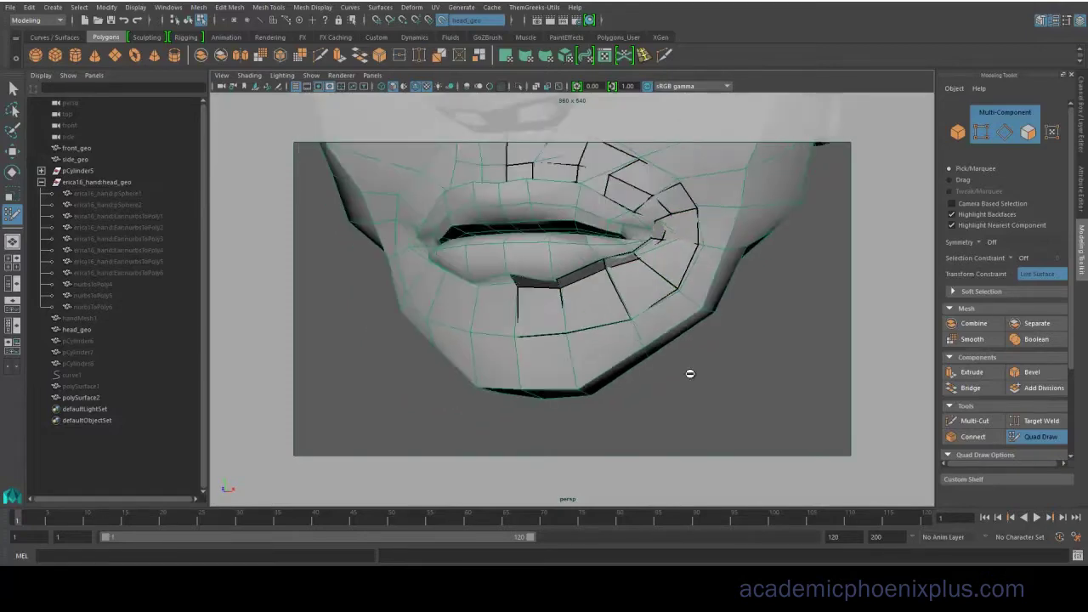
Place a third row of Quad Draw points from beside the nose over the cheek, down the jaw and across the chin.
{"action": "right_click_drag", "start_coordinate": [690, 374], "coordinate": [667, 262], "text": "alt"}
{"action": "middle_click_drag", "start_coordinate": [667, 262], "coordinate": [651, 324], "text": "alt"}
{"action": "left_click_drag", "start_coordinate": [651, 324], "coordinate": [387, 212], "text": "alt"}
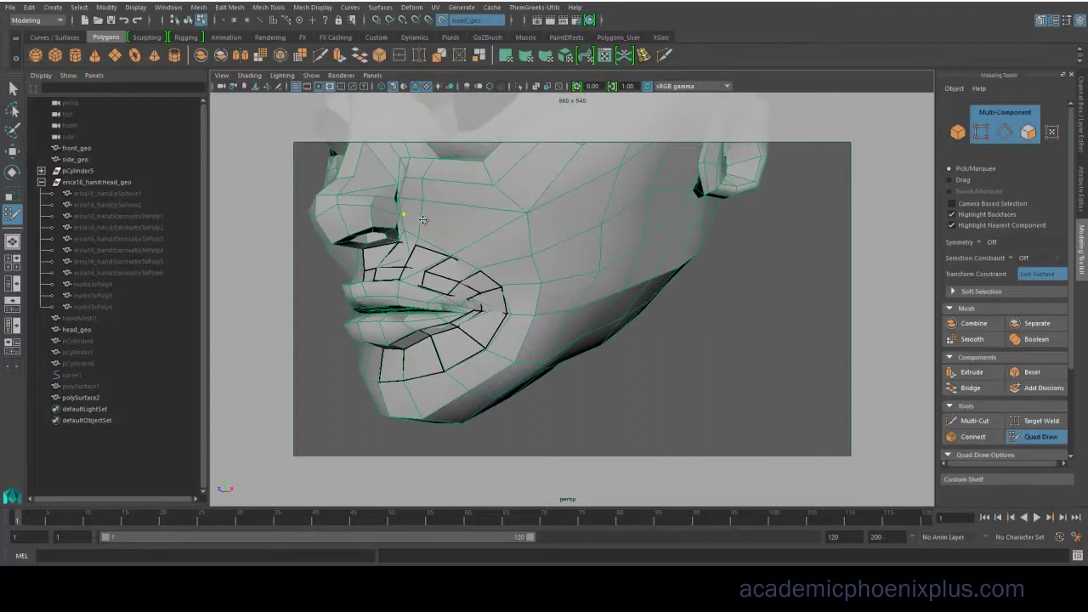
{"action": "mouse_move", "coordinate": [541, 293]}
{"action": "left_mouse_down", "text": "alt"}
{"action": "mouse_move", "coordinate": [611, 304]}
{"action": "mouse_move", "coordinate": [633, 261]}
{"action": "left_mouse_up", "text": "alt"}
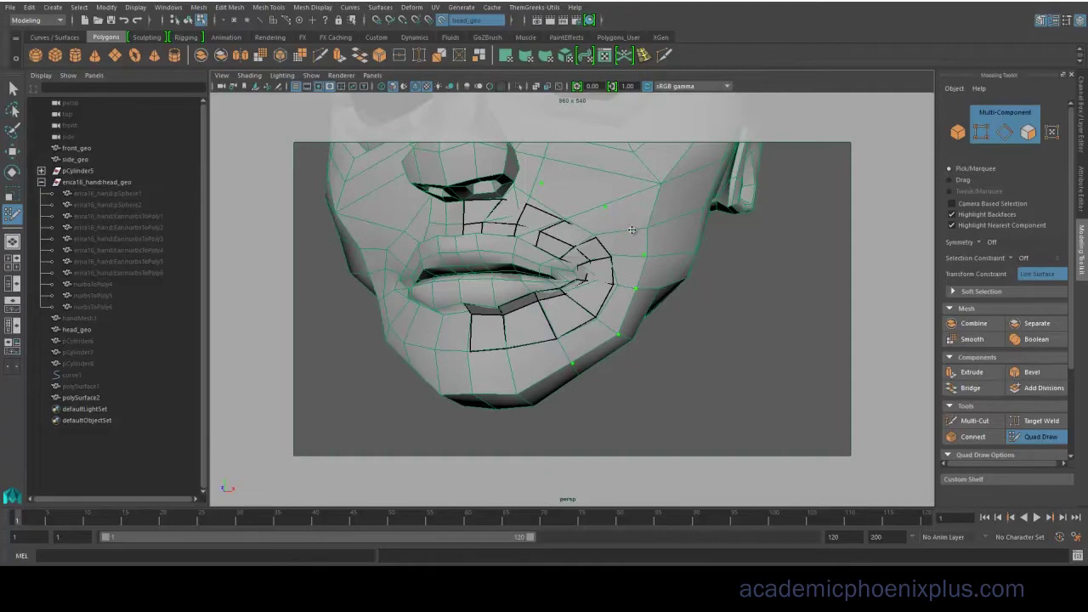
{"action": "mouse_move", "coordinate": [600, 259]}
{"action": "left_mouse_down", "text": "alt"}
{"action": "mouse_move", "coordinate": [452, 211]}
{"action": "mouse_move", "coordinate": [405, 211]}
{"action": "left_mouse_up", "text": "alt"}
{"action": "left_click_drag", "start_coordinate": [358, 340], "coordinate": [499, 393], "text": "alt"}
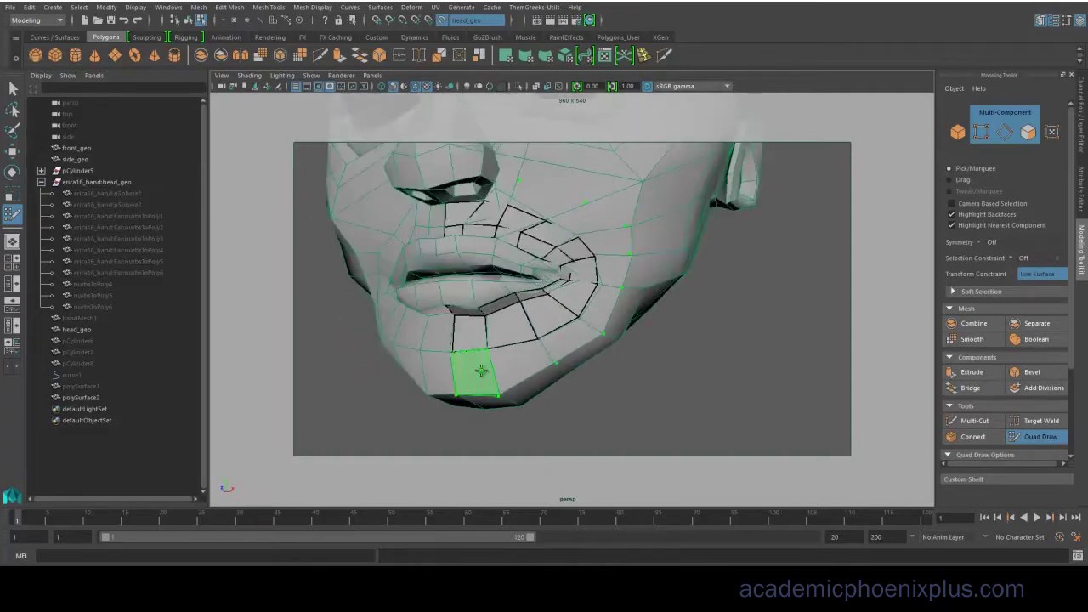
Fill the third row of quads from the chin along the jaw and up over the cheek beside the nose.
{"action": "left_click", "coordinate": [482, 370], "text": "shift"}
{"action": "left_click", "coordinate": [541, 357], "text": "shift"}
{"action": "left_click", "coordinate": [572, 338], "text": "shift"}
{"action": "left_click", "coordinate": [607, 303], "text": "shift"}
{"action": "left_click", "coordinate": [613, 271], "text": "shift"}
{"action": "left_click", "coordinate": [610, 240], "text": "shift"}
{"action": "left_click", "coordinate": [586, 217], "text": "shift"}
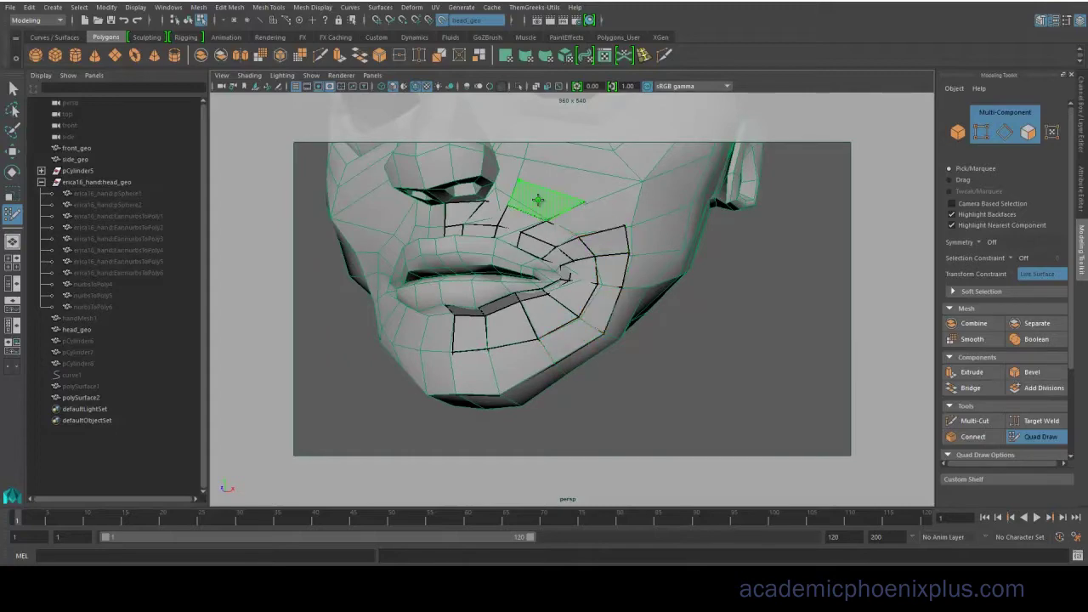
{"action": "left_click", "coordinate": [539, 200], "text": "shift"}
Place Quad Draw points across the upper cheek, between the side of the nose and the area below the lower eyelid.
{"action": "left_click_drag", "start_coordinate": [544, 193], "coordinate": [414, 231], "text": "alt"}
{"action": "left_click_drag", "start_coordinate": [527, 338], "coordinate": [677, 308], "text": "alt"}
{"action": "scroll", "coordinate": [602, 264], "scroll_direction": "up", "scroll_amount": 4}
{"action": "middle_click_drag", "start_coordinate": [602, 258], "coordinate": [529, 341], "text": "alt"}
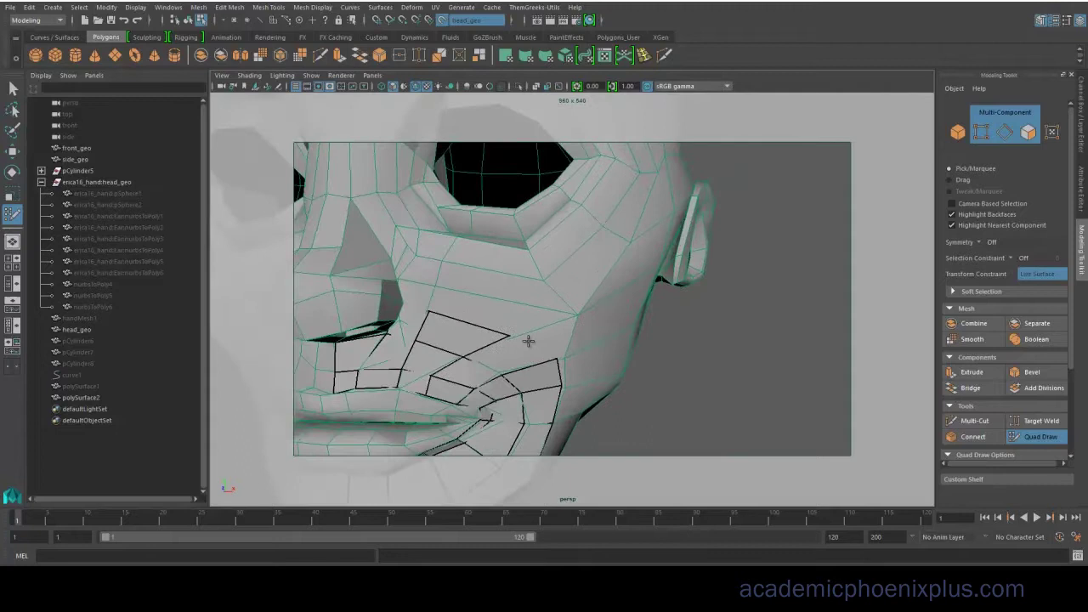
{"action": "left_click_drag", "start_coordinate": [528, 341], "coordinate": [532, 313], "text": "alt"}
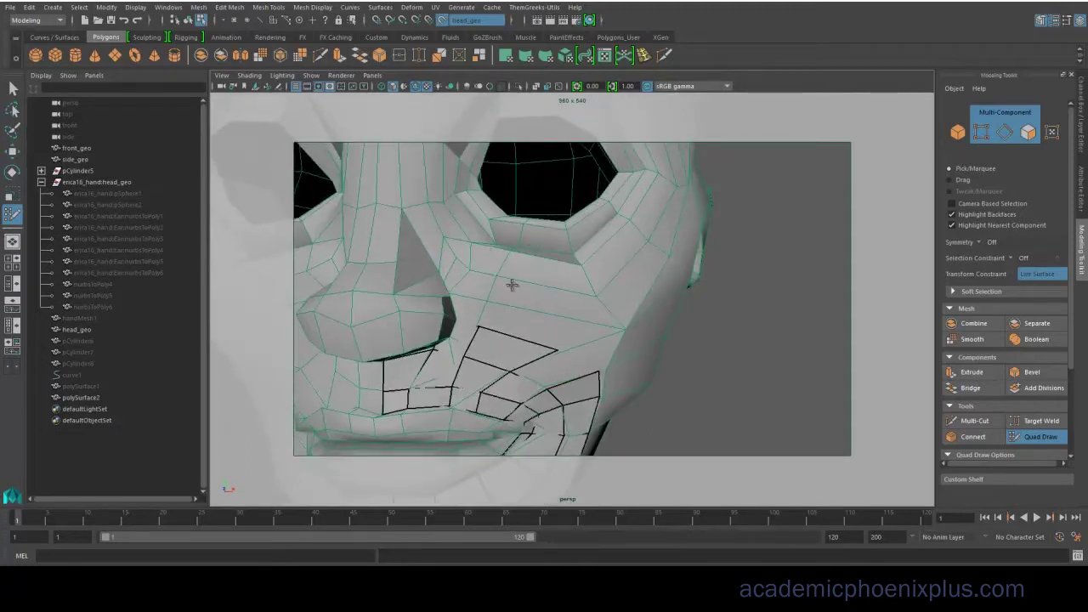
{"action": "left_click_drag", "start_coordinate": [575, 291], "coordinate": [517, 316], "text": "alt"}
{"action": "left_click_drag", "start_coordinate": [624, 334], "coordinate": [619, 317], "text": "alt"}
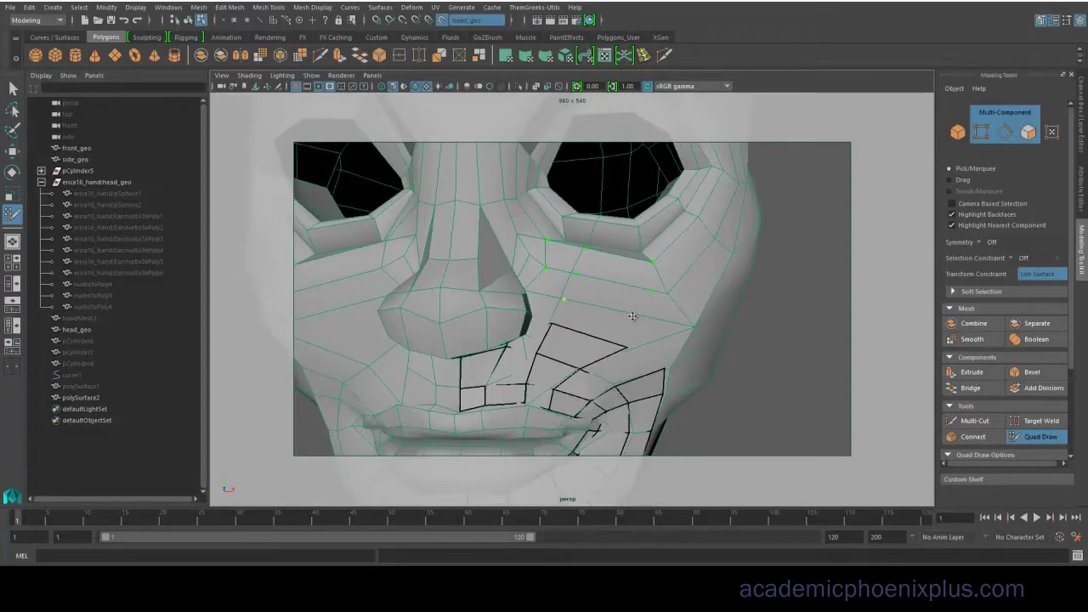
{"action": "left_click", "coordinate": [538, 291]}
{"action": "left_click_drag", "start_coordinate": [537, 290], "coordinate": [434, 284], "text": "alt"}
{"action": "left_click_drag", "start_coordinate": [588, 325], "coordinate": [568, 297], "text": "alt"}
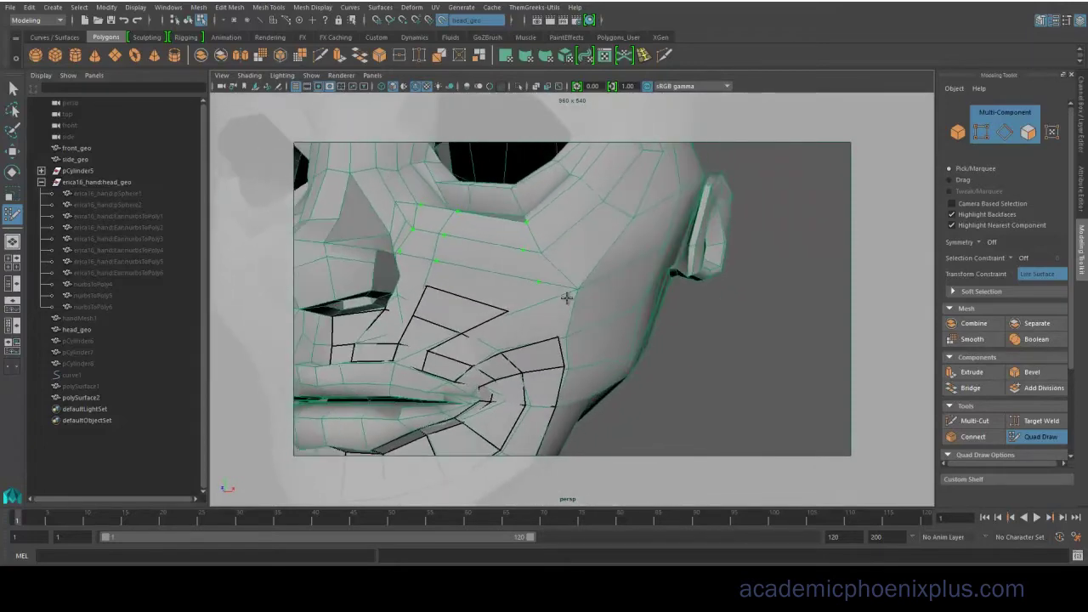
{"action": "left_click", "coordinate": [577, 293]}
{"action": "middle_click_drag", "start_coordinate": [628, 294], "coordinate": [649, 312], "text": "alt"}
Fill the upper cheek with quads below the eye, connecting them to the existing faces around the mouth.
{"action": "left_click", "coordinate": [473, 254], "text": "shift"}
{"action": "left_click", "coordinate": [523, 262], "text": "shift"}
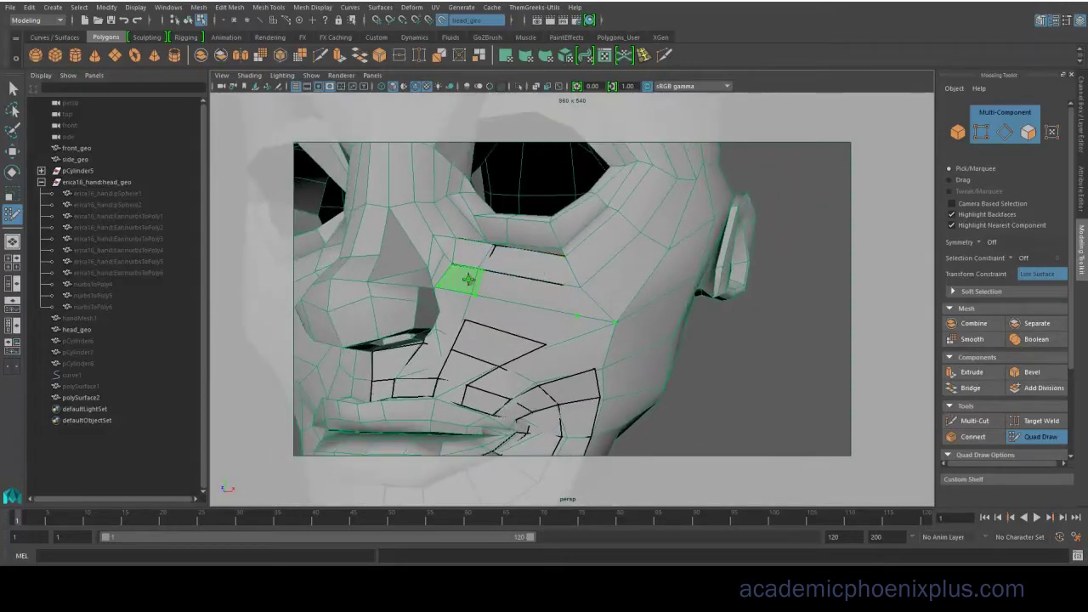
{"action": "left_click_drag", "start_coordinate": [454, 304], "coordinate": [383, 305], "text": "alt"}
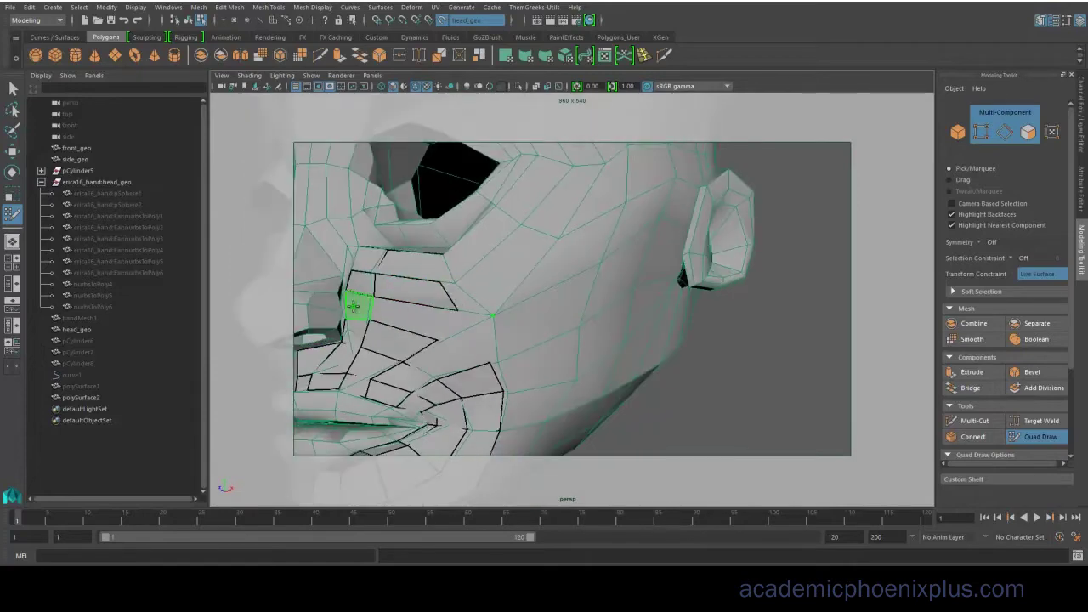
{"action": "left_click", "coordinate": [355, 306], "text": "shift"}
{"action": "left_click", "coordinate": [413, 321], "text": "shift"}
{"action": "left_click_drag", "start_coordinate": [492, 367], "coordinate": [496, 345], "text": "alt"}
{"action": "left_click", "coordinate": [479, 298], "text": "shift"}
Place Quad Draw points around the eye, covering the outer corner, brow, lower forehead and nose bridge.
{"action": "left_click_drag", "start_coordinate": [479, 299], "coordinate": [551, 336], "text": "alt"}
{"action": "left_click_drag", "start_coordinate": [548, 296], "coordinate": [513, 349], "text": "alt"}
{"action": "left_click_drag", "start_coordinate": [506, 293], "coordinate": [600, 245], "text": "alt"}
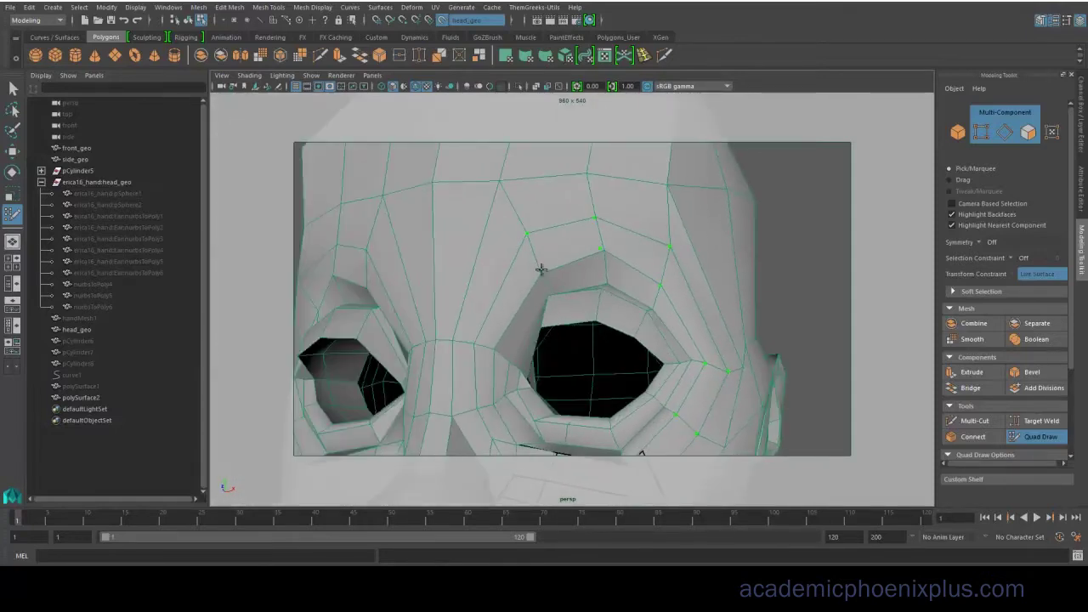
{"action": "left_click_drag", "start_coordinate": [494, 350], "coordinate": [655, 306], "text": "alt"}
{"action": "left_click_drag", "start_coordinate": [700, 233], "coordinate": [609, 190], "text": "alt"}
{"action": "mouse_move", "coordinate": [422, 219]}
{"action": "left_mouse_down", "text": "alt"}
{"action": "mouse_move", "coordinate": [413, 275]}
{"action": "mouse_move", "coordinate": [456, 347]}
{"action": "mouse_move", "coordinate": [549, 360]}
{"action": "mouse_move", "coordinate": [652, 331]}
{"action": "mouse_move", "coordinate": [569, 309]}
{"action": "left_mouse_up", "text": "alt"}
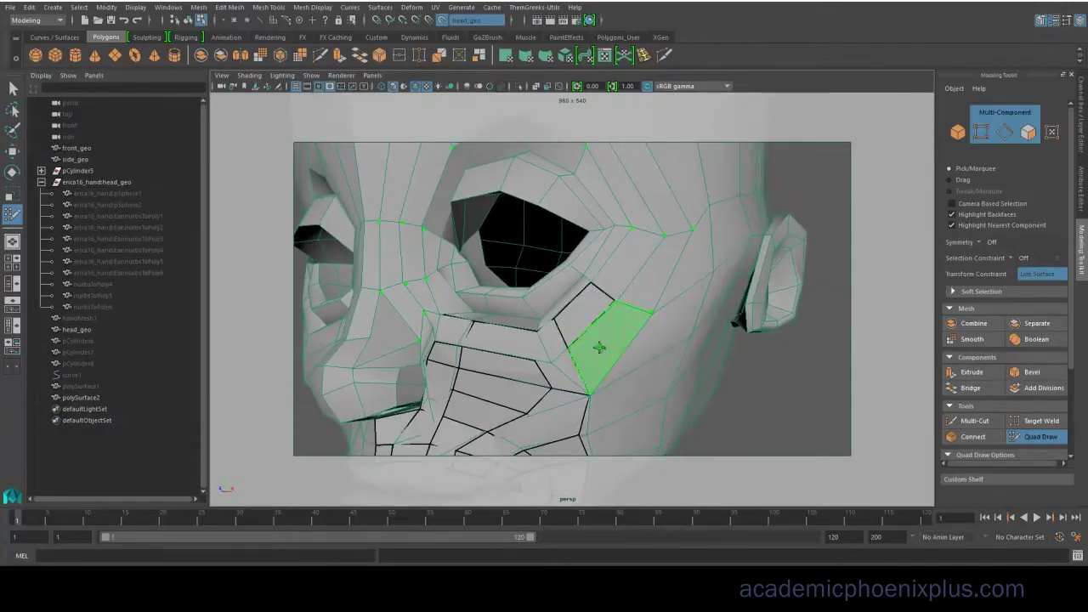
Turn off the resolution gate and its mask, and fill the quads beside the outer eye corner, undoing misplaced faces.
{"action": "left_click", "coordinate": [330, 87]}
{"action": "left_click", "coordinate": [319, 87]}
{"action": "mouse_move", "coordinate": [684, 331]}
{"action": "left_mouse_down", "text": "alt"}
{"action": "mouse_move", "coordinate": [642, 345]}
{"action": "mouse_move", "coordinate": [674, 350]}
{"action": "left_mouse_up", "text": "alt"}
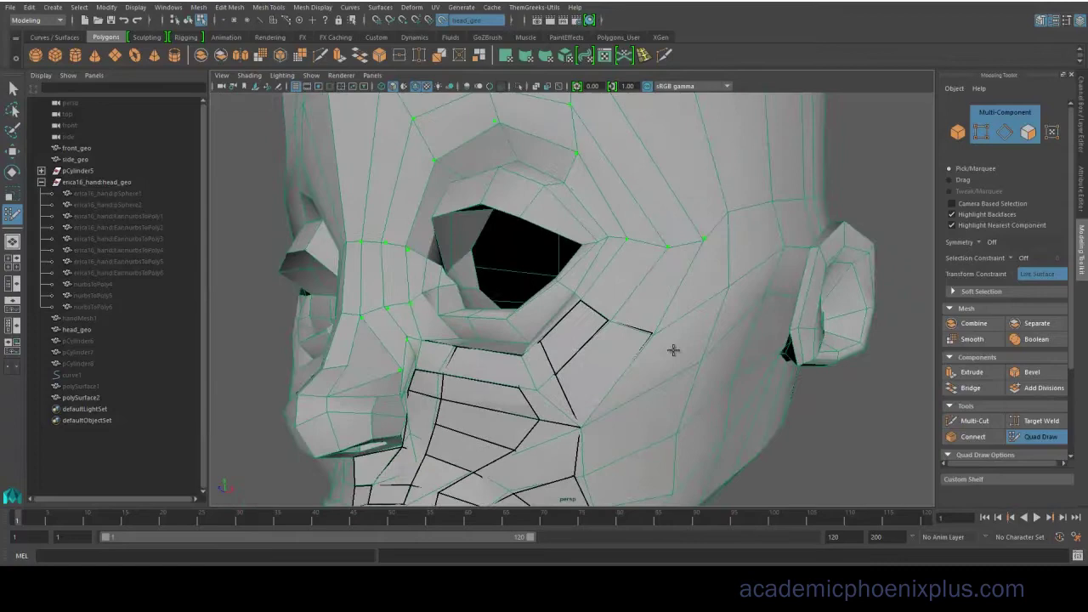
{"action": "left_click", "coordinate": [658, 298], "text": "shift"}
{"action": "key", "text": "ctrl+z"}
{"action": "left_click", "coordinate": [668, 287], "text": "shift"}
{"action": "key", "text": "ctrl+z"}
{"action": "left_click", "coordinate": [661, 288], "text": "shift"}
{"action": "left_click", "coordinate": [608, 296], "text": "shift"}
{"action": "middle_click_drag", "start_coordinate": [604, 305], "coordinate": [651, 371], "text": "alt"}
{"action": "left_click", "coordinate": [661, 258], "text": "shift"}
Continue the ring of quads around the eye over the brow and lower forehead and down the nose bridge.
{"action": "middle_click_drag", "start_coordinate": [553, 468], "coordinate": [701, 223], "text": "alt"}
{"action": "middle_click_drag", "start_coordinate": [729, 179], "coordinate": [605, 266], "text": "alt"}
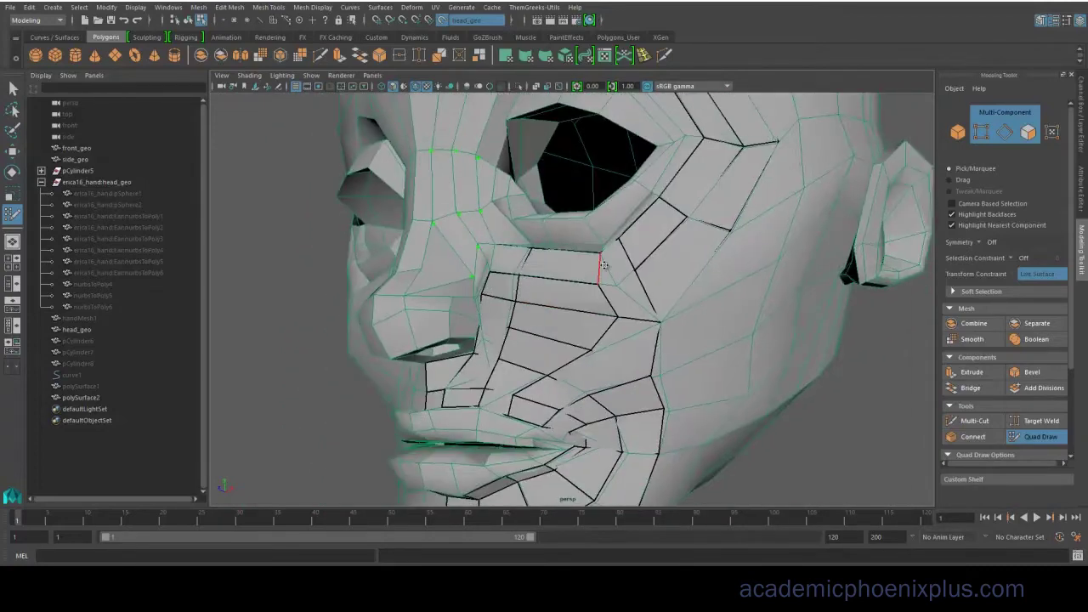
{"action": "left_click_drag", "start_coordinate": [605, 267], "coordinate": [597, 237], "text": "alt"}
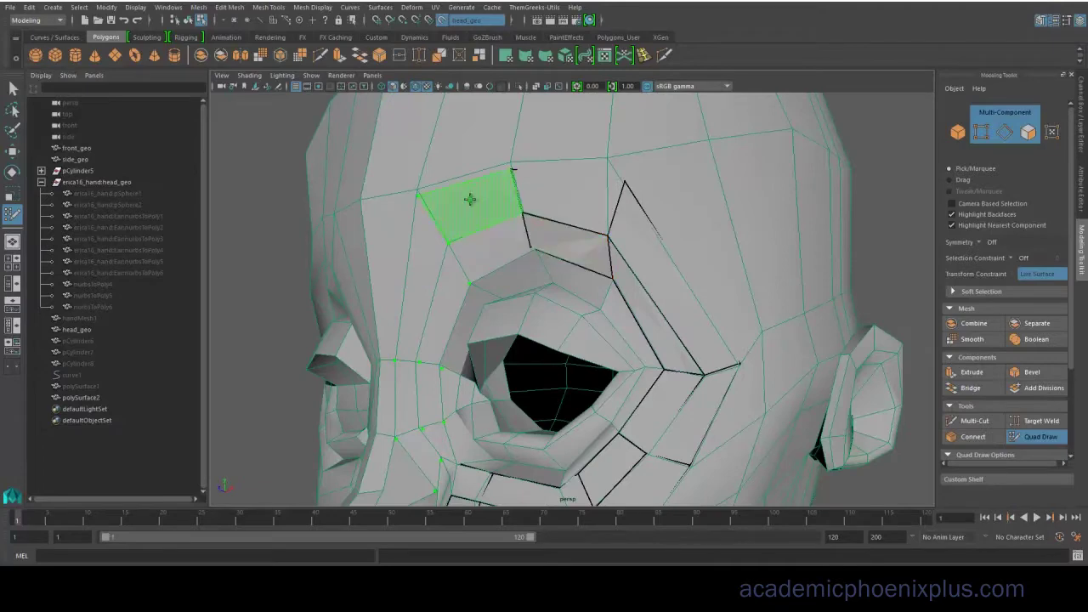
{"action": "left_click_drag", "start_coordinate": [480, 304], "coordinate": [499, 238], "text": "alt"}
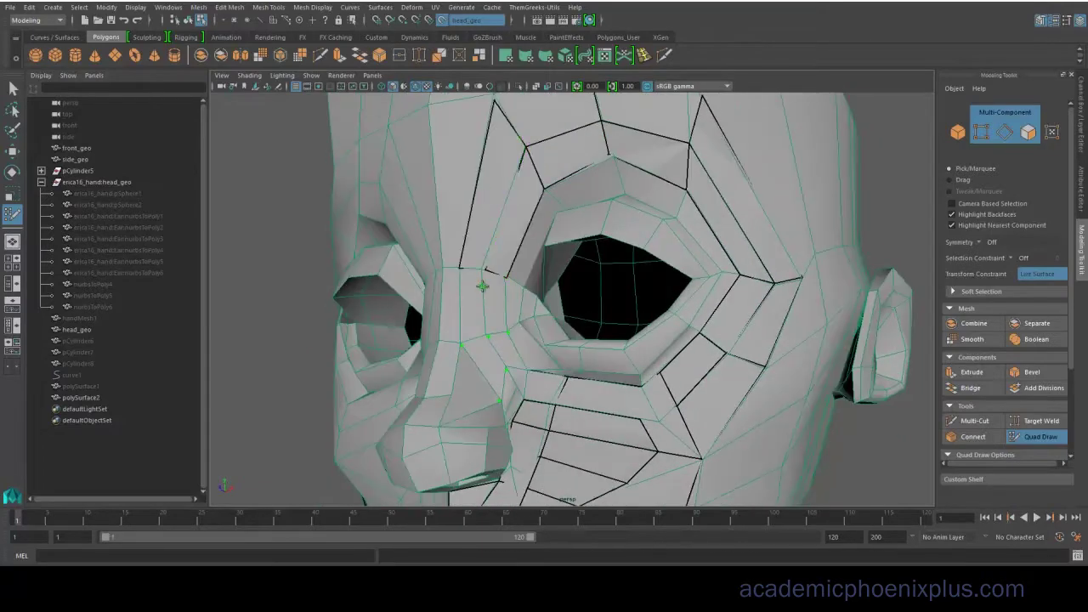
{"action": "left_click", "coordinate": [491, 363], "text": "shift"}
Try to fill the faces between the side of the nose and the inner eye corner, and undo the last ones.
{"action": "left_click_drag", "start_coordinate": [519, 342], "coordinate": [510, 294], "text": "alt"}
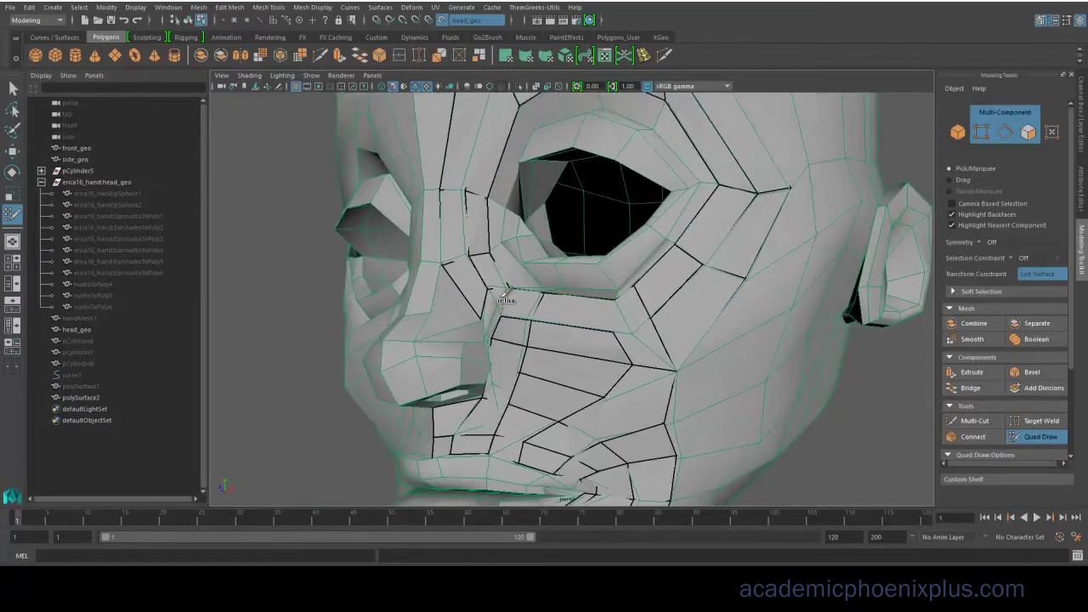
{"action": "right_click_drag", "start_coordinate": [510, 294], "coordinate": [604, 288], "text": "alt"}
{"action": "left_click_drag", "start_coordinate": [604, 289], "coordinate": [545, 307], "text": "alt"}
{"action": "key", "text": "ctrl+z"}
{"action": "mouse_move", "coordinate": [425, 323]}
{"action": "left_mouse_down", "text": "alt"}
{"action": "mouse_move", "coordinate": [513, 326]}
{"action": "mouse_move", "coordinate": [523, 335]}
{"action": "left_mouse_up", "text": "alt"}
{"action": "key", "text": "ctrl+z"}
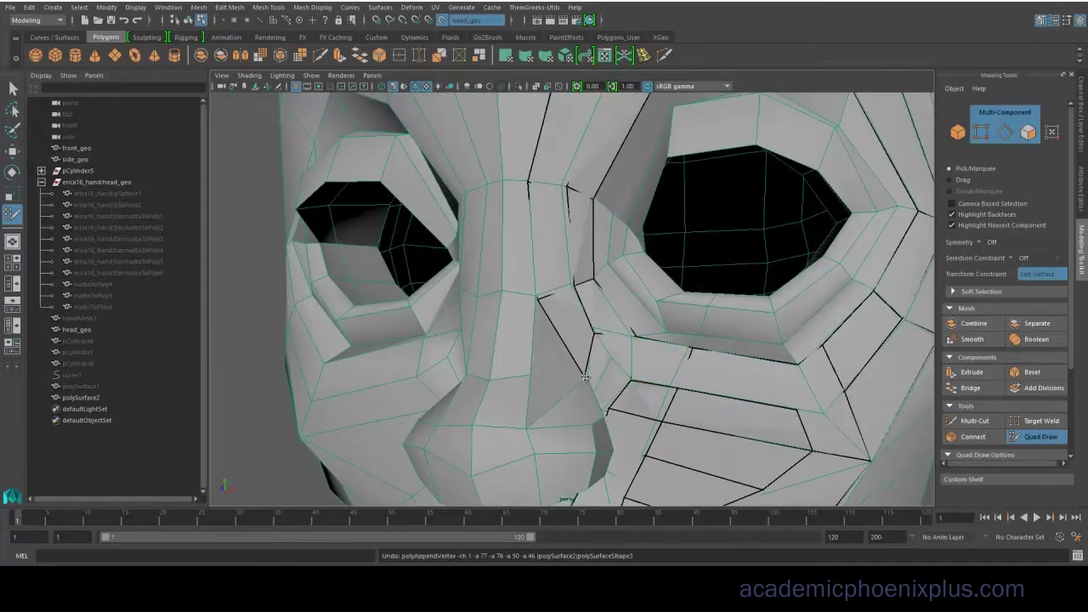
Place Quad Draw points over the lower nose and fill the quads across the nose bridge end, tip and underside.
{"action": "mouse_move", "coordinate": [585, 376]}
{"action": "left_mouse_down", "text": "alt"}
{"action": "mouse_move", "coordinate": [594, 340]}
{"action": "mouse_move", "coordinate": [581, 357]}
{"action": "mouse_move", "coordinate": [408, 340]}
{"action": "mouse_move", "coordinate": [451, 306]}
{"action": "mouse_move", "coordinate": [501, 181]}
{"action": "mouse_move", "coordinate": [490, 335]}
{"action": "mouse_move", "coordinate": [579, 340]}
{"action": "left_mouse_up", "text": "alt"}
{"action": "mouse_move", "coordinate": [586, 275]}
{"action": "left_mouse_down", "text": "alt"}
{"action": "mouse_move", "coordinate": [579, 307]}
{"action": "mouse_move", "coordinate": [629, 249]}
{"action": "mouse_move", "coordinate": [619, 278]}
{"action": "mouse_move", "coordinate": [513, 284]}
{"action": "mouse_move", "coordinate": [556, 335]}
{"action": "mouse_move", "coordinate": [526, 303]}
{"action": "mouse_move", "coordinate": [510, 316]}
{"action": "mouse_move", "coordinate": [563, 357]}
{"action": "mouse_move", "coordinate": [592, 285]}
{"action": "left_mouse_up", "text": "alt"}
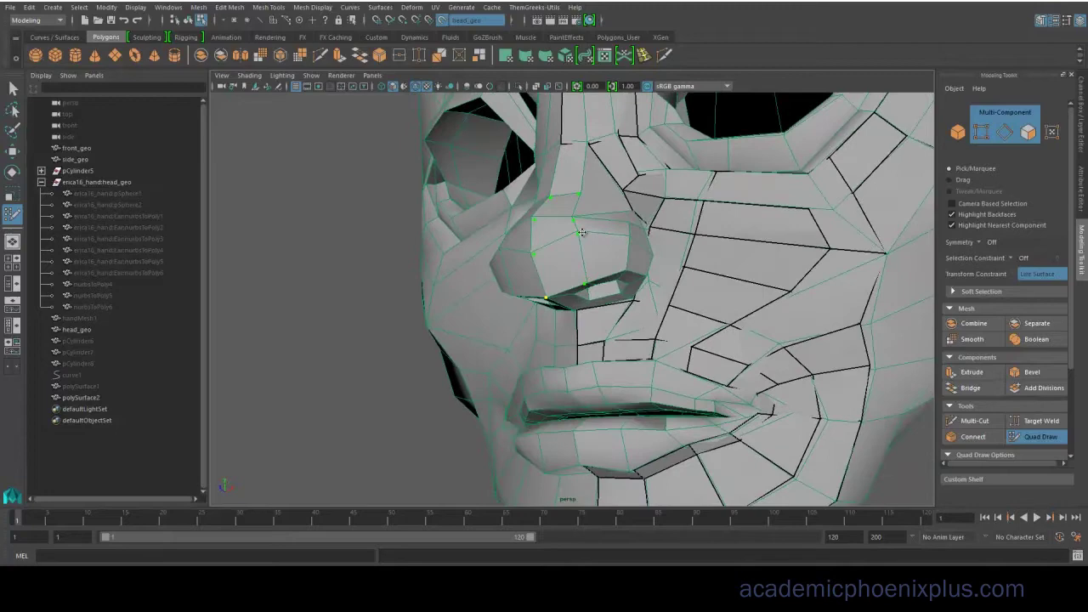
{"action": "mouse_move", "coordinate": [579, 242]}
{"action": "left_mouse_down", "text": "alt"}
{"action": "mouse_move", "coordinate": [516, 303]}
{"action": "mouse_move", "coordinate": [514, 275]}
{"action": "left_mouse_up", "text": "alt"}
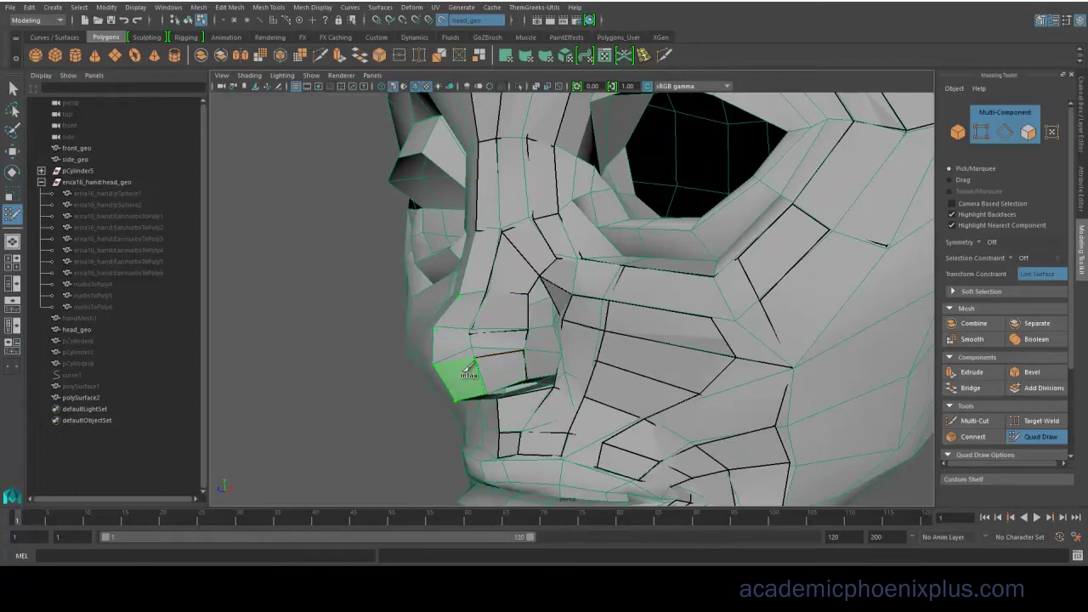
{"action": "left_click_drag", "start_coordinate": [467, 321], "coordinate": [511, 284], "text": "alt"}
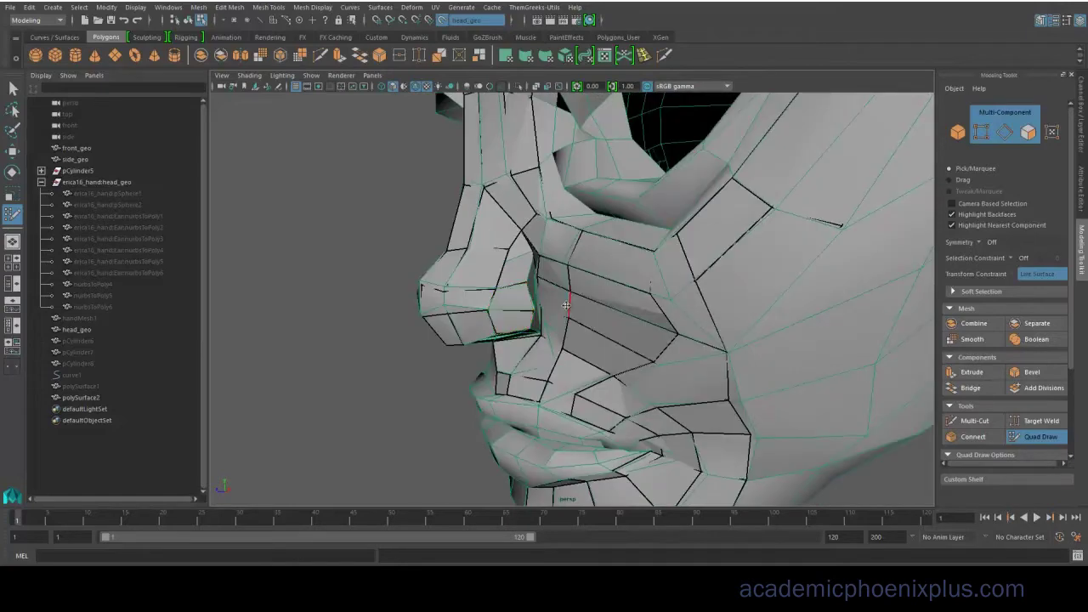
Fill the quads along the outer side of the nostril, and remove the extra face under the nostril.
{"action": "mouse_move", "coordinate": [566, 305]}
{"action": "left_mouse_down", "text": "alt"}
{"action": "mouse_move", "coordinate": [650, 333]}
{"action": "mouse_move", "coordinate": [640, 341]}
{"action": "left_mouse_up", "text": "alt"}
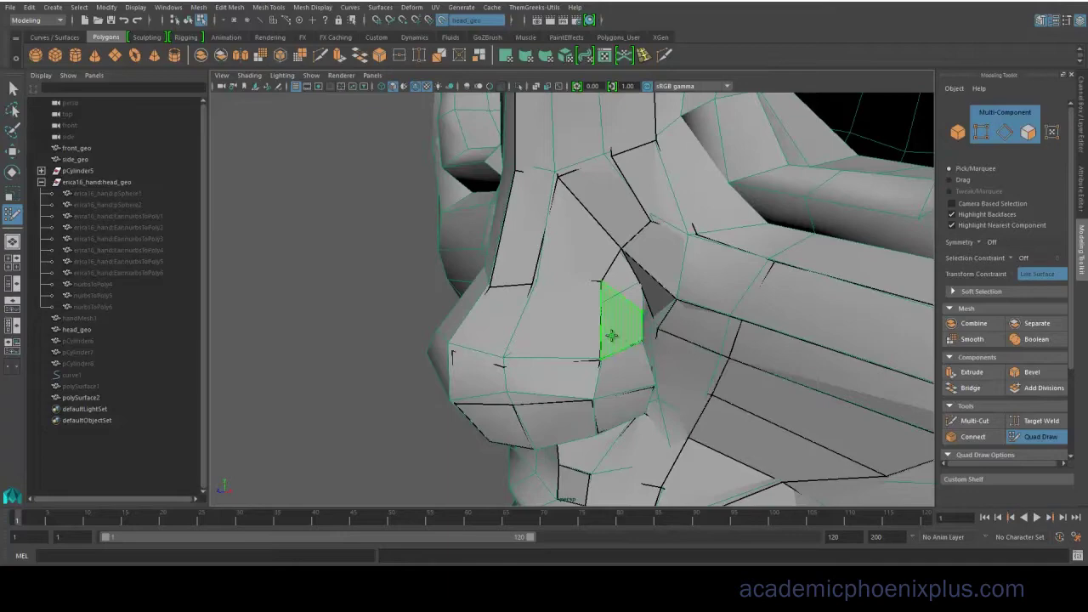
{"action": "mouse_move", "coordinate": [621, 318]}
{"action": "left_mouse_down", "text": "alt"}
{"action": "mouse_move", "coordinate": [574, 290]}
{"action": "mouse_move", "coordinate": [583, 311]}
{"action": "mouse_move", "coordinate": [571, 322]}
{"action": "left_mouse_up", "text": "alt"}
{"action": "left_click", "coordinate": [573, 289], "text": "shift"}
{"action": "left_click", "coordinate": [495, 247], "text": "shift"}
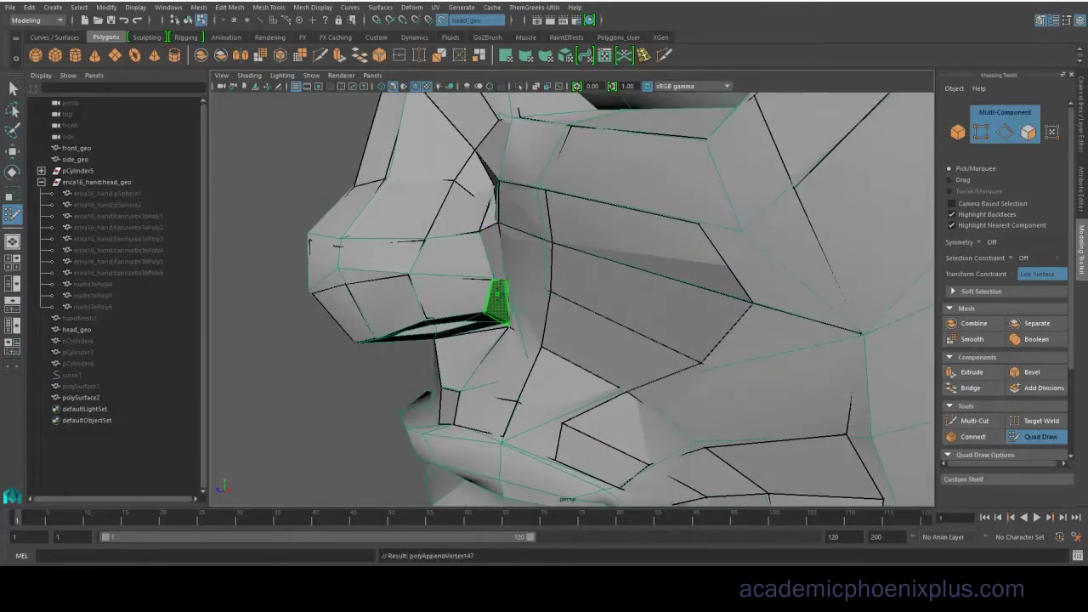
{"action": "mouse_move", "coordinate": [497, 293]}
{"action": "left_mouse_down", "text": "alt"}
{"action": "mouse_move", "coordinate": [553, 298]}
{"action": "mouse_move", "coordinate": [570, 322]}
{"action": "mouse_move", "coordinate": [496, 377]}
{"action": "left_mouse_up", "text": "alt"}
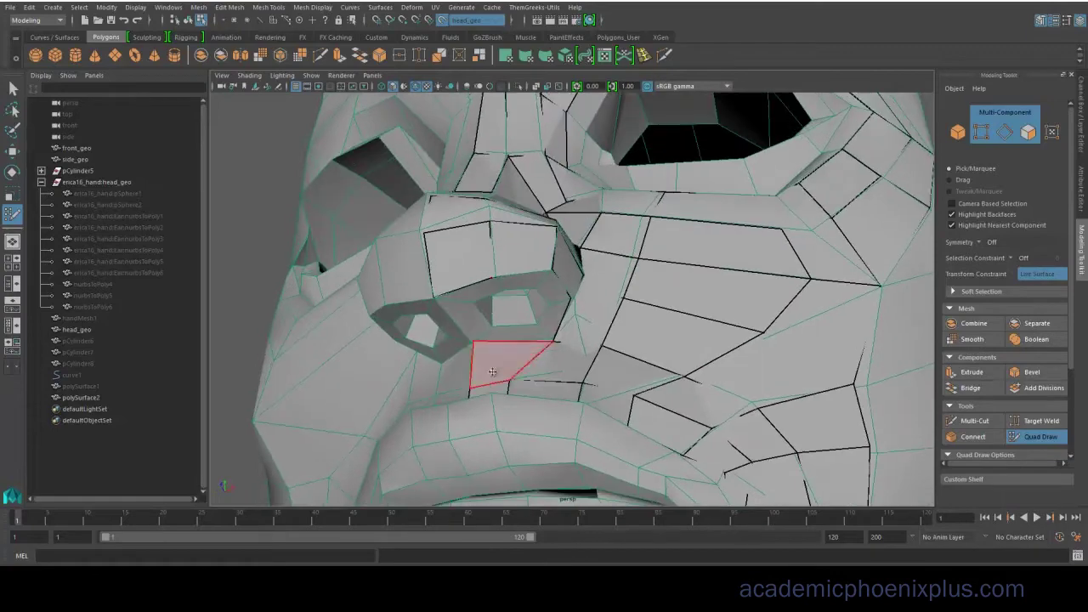
{"action": "left_click", "coordinate": [482, 313], "text": "ctrl+shift"}
{"action": "left_click_drag", "start_coordinate": [482, 314], "coordinate": [501, 290], "text": "alt"}
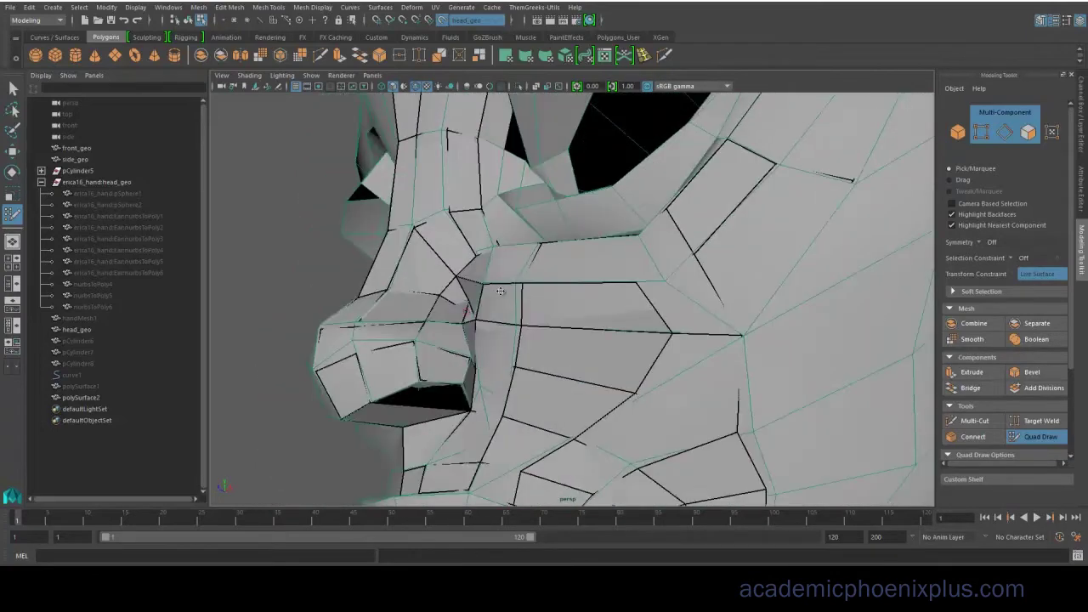
Place a ring of Quad Draw points around the eye along the upper lid crease, both corners and lower lid.
{"action": "right_click_drag", "start_coordinate": [501, 291], "coordinate": [434, 299], "text": "alt"}
{"action": "left_click_drag", "start_coordinate": [434, 299], "coordinate": [561, 318], "text": "alt"}
{"action": "right_click_drag", "start_coordinate": [561, 318], "coordinate": [670, 289], "text": "alt"}
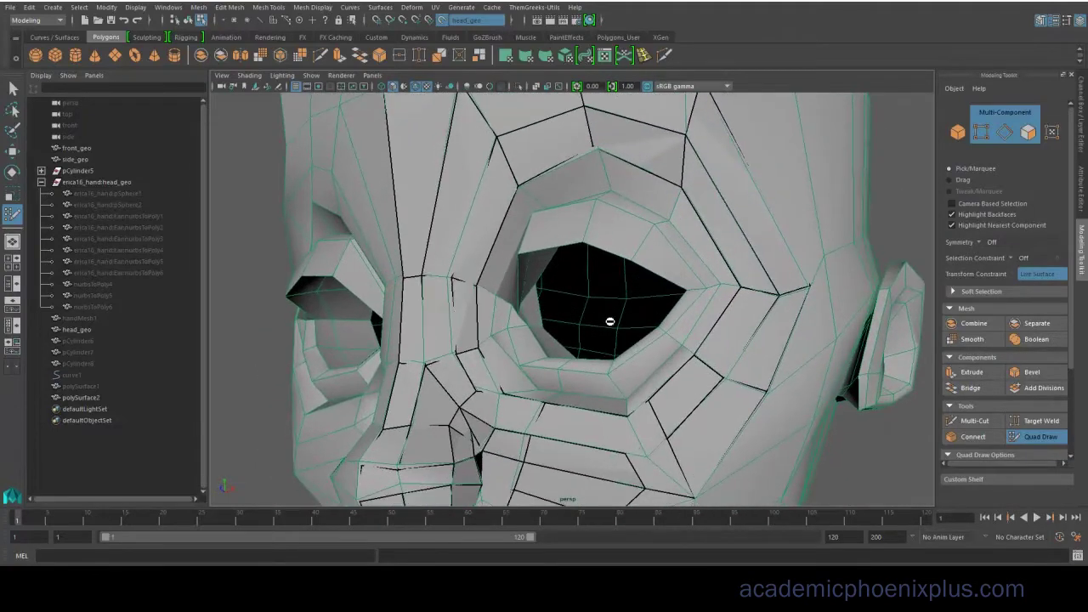
{"action": "left_click_drag", "start_coordinate": [609, 321], "coordinate": [521, 347], "text": "alt"}
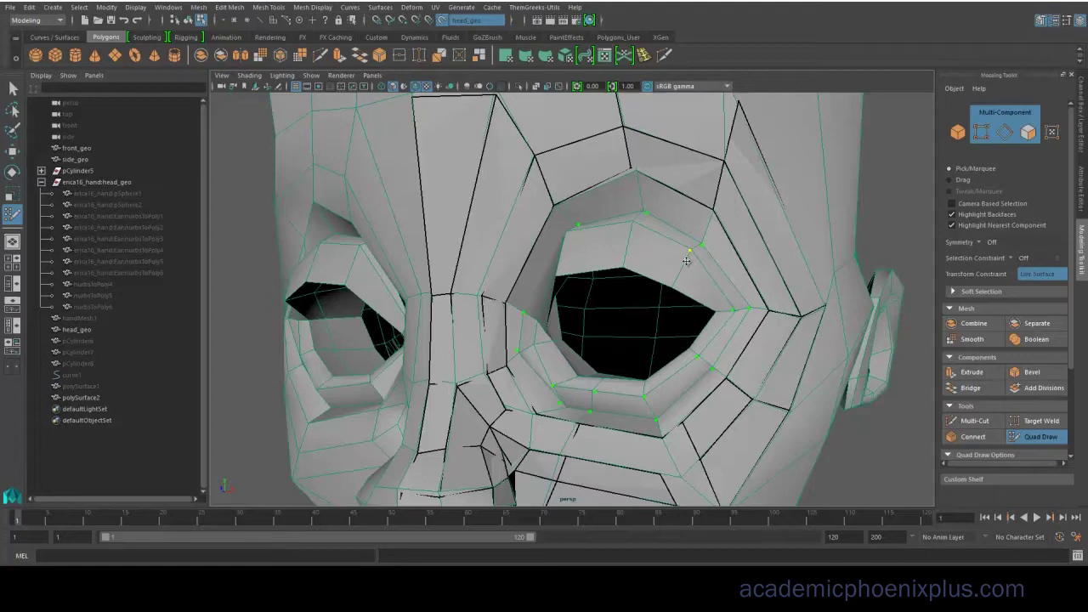
{"action": "left_click_drag", "start_coordinate": [687, 260], "coordinate": [612, 332], "text": "alt"}
{"action": "left_click_drag", "start_coordinate": [636, 369], "coordinate": [595, 321], "text": "alt"}
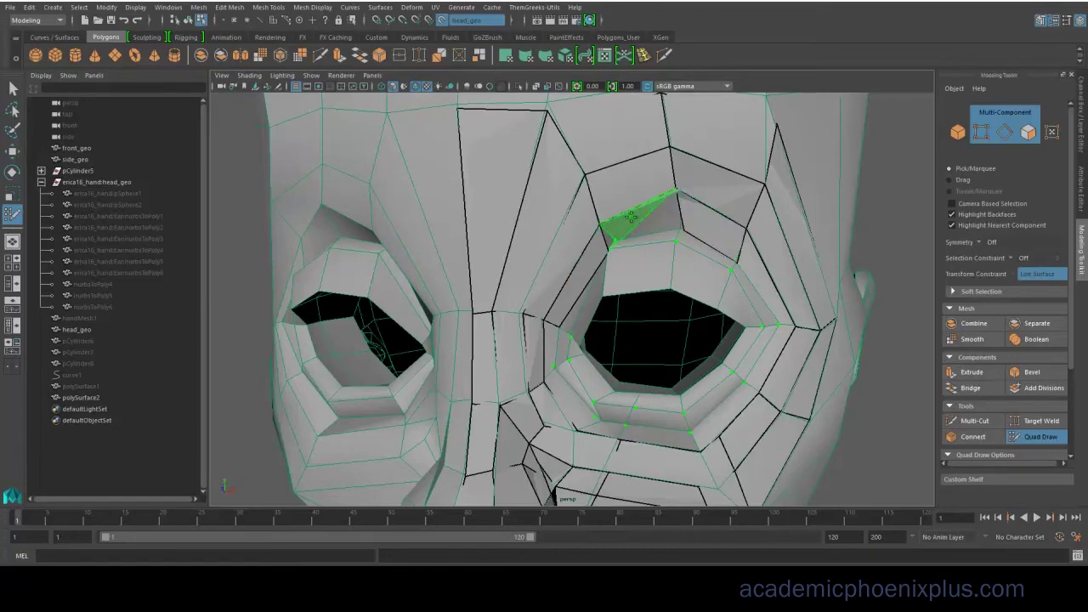
Try to fill the faces between the brow loop and the upper eyelid crease, and undo the last faces.
{"action": "mouse_move", "coordinate": [696, 223]}
{"action": "left_mouse_down", "text": "alt"}
{"action": "mouse_move", "coordinate": [684, 245]}
{"action": "mouse_move", "coordinate": [588, 268]}
{"action": "left_mouse_up", "text": "alt"}
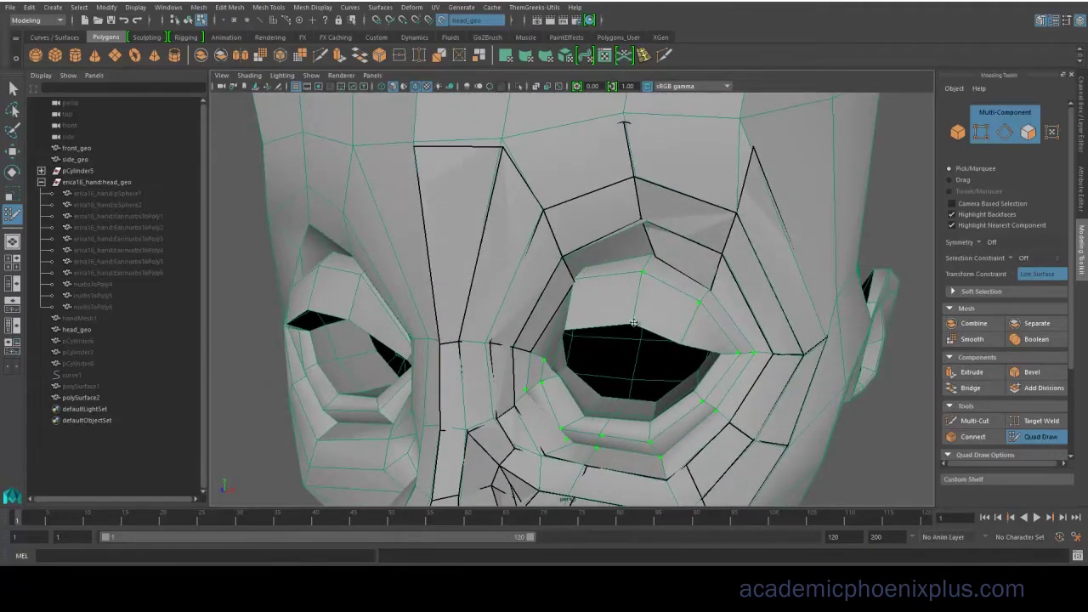
{"action": "mouse_move", "coordinate": [634, 323]}
{"action": "left_mouse_down", "text": "alt"}
{"action": "mouse_move", "coordinate": [682, 282]}
{"action": "mouse_move", "coordinate": [522, 290]}
{"action": "mouse_move", "coordinate": [615, 326]}
{"action": "mouse_move", "coordinate": [702, 308]}
{"action": "left_mouse_up", "text": "alt"}
{"action": "left_click", "coordinate": [652, 268], "text": "shift"}
{"action": "key", "text": "ctrl+z"}
{"action": "key", "text": "ctrl+z"}
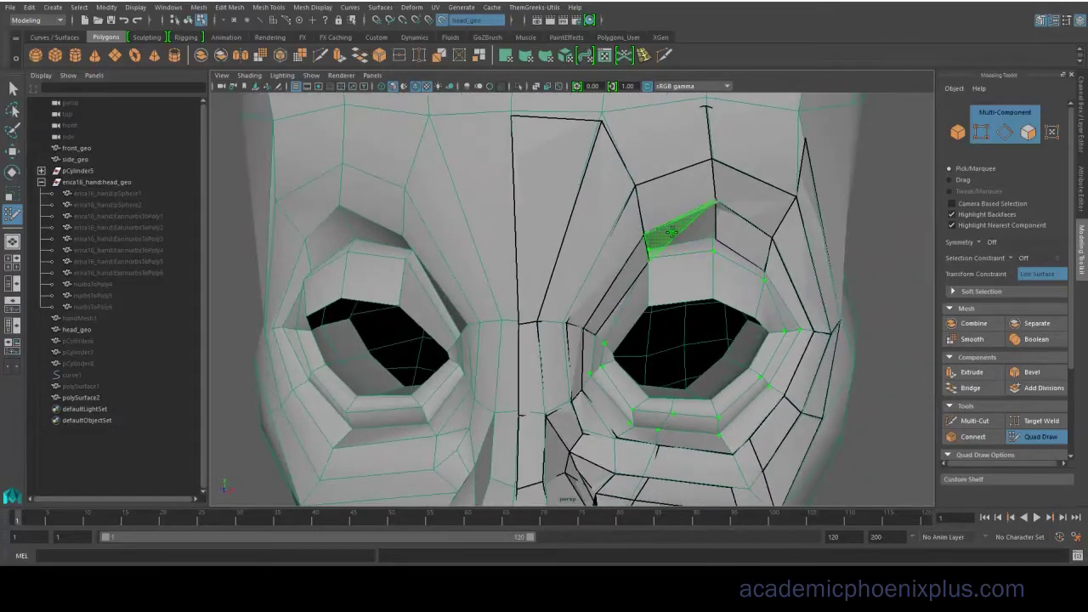
{"action": "left_click", "coordinate": [685, 227], "text": "shift"}
{"action": "left_click_drag", "start_coordinate": [687, 228], "coordinate": [593, 308], "text": "alt"}
{"action": "key", "text": "ctrl+z"}
{"action": "key", "text": "ctrl+z"}
{"action": "key", "text": "ctrl+z"}
{"action": "key", "text": "ctrl+z"}
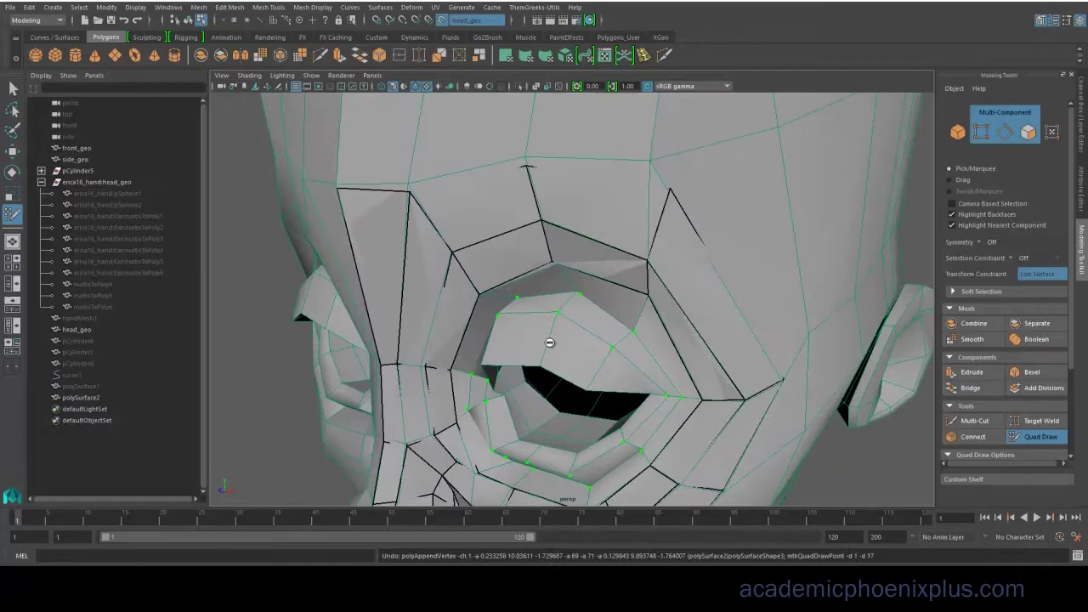
Fill the quads above the upper eyelid crease and the quads below the outer part of the lower lid.
{"action": "left_click_drag", "start_coordinate": [549, 344], "coordinate": [590, 311], "text": "alt"}
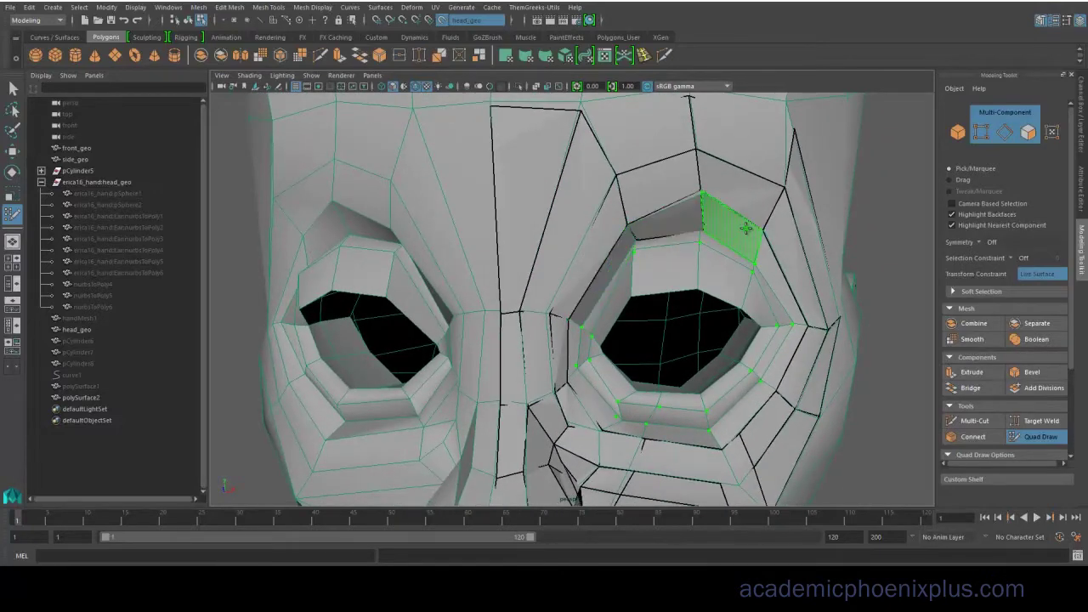
{"action": "mouse_move", "coordinate": [746, 228]}
{"action": "left_mouse_down", "text": "alt"}
{"action": "mouse_move", "coordinate": [726, 276]}
{"action": "mouse_move", "coordinate": [648, 353]}
{"action": "left_mouse_up", "text": "alt"}
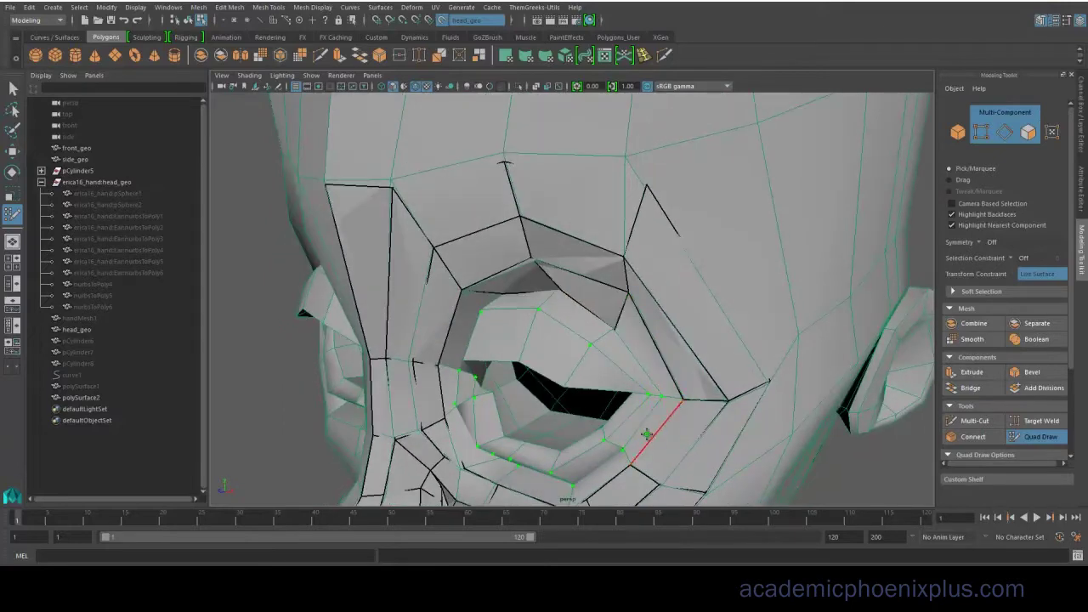
{"action": "right_click_drag", "start_coordinate": [676, 371], "coordinate": [763, 360], "text": "alt"}
{"action": "middle_click_drag", "start_coordinate": [763, 360], "coordinate": [798, 187], "text": "alt"}
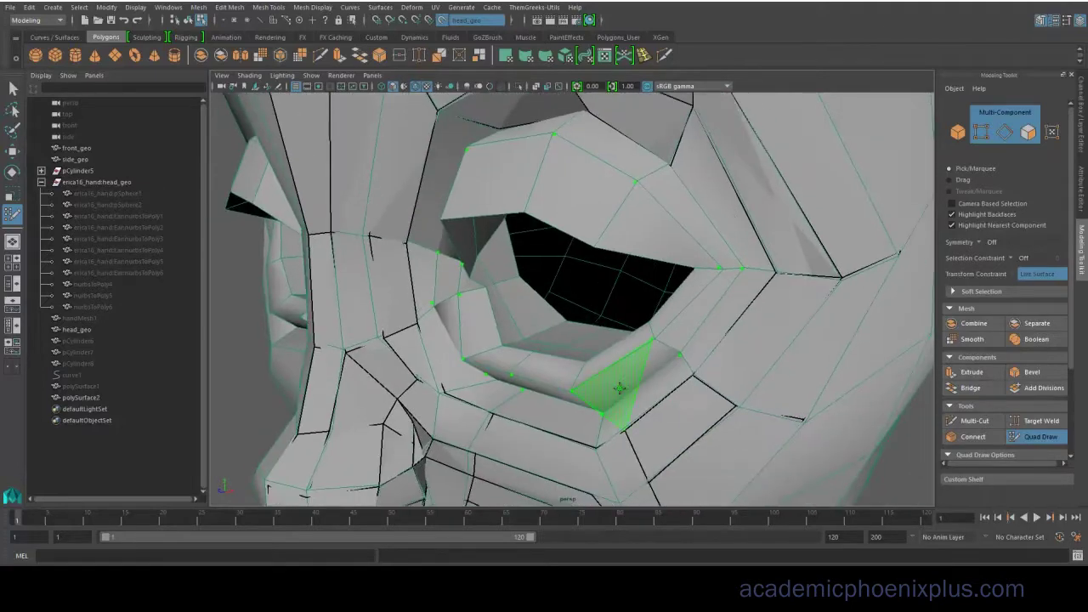
{"action": "left_click_drag", "start_coordinate": [645, 398], "coordinate": [720, 313], "text": "alt"}
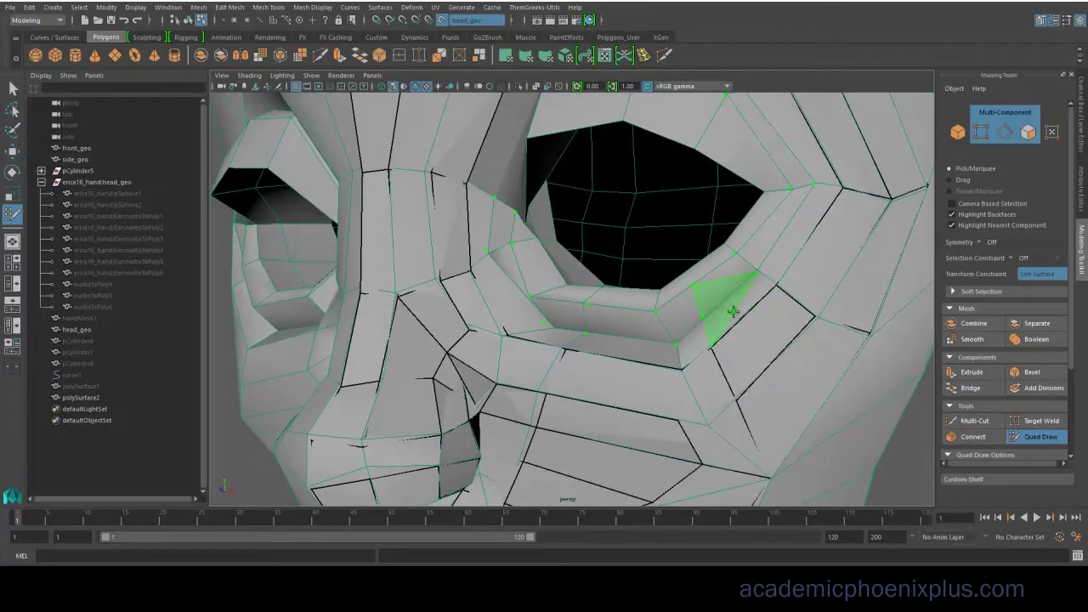
{"action": "left_click", "coordinate": [733, 312], "text": "shift"}
{"action": "left_click", "coordinate": [689, 347], "text": "shift"}
{"action": "left_click", "coordinate": [679, 314], "text": "shift"}
{"action": "left_click", "coordinate": [724, 285], "text": "shift"}
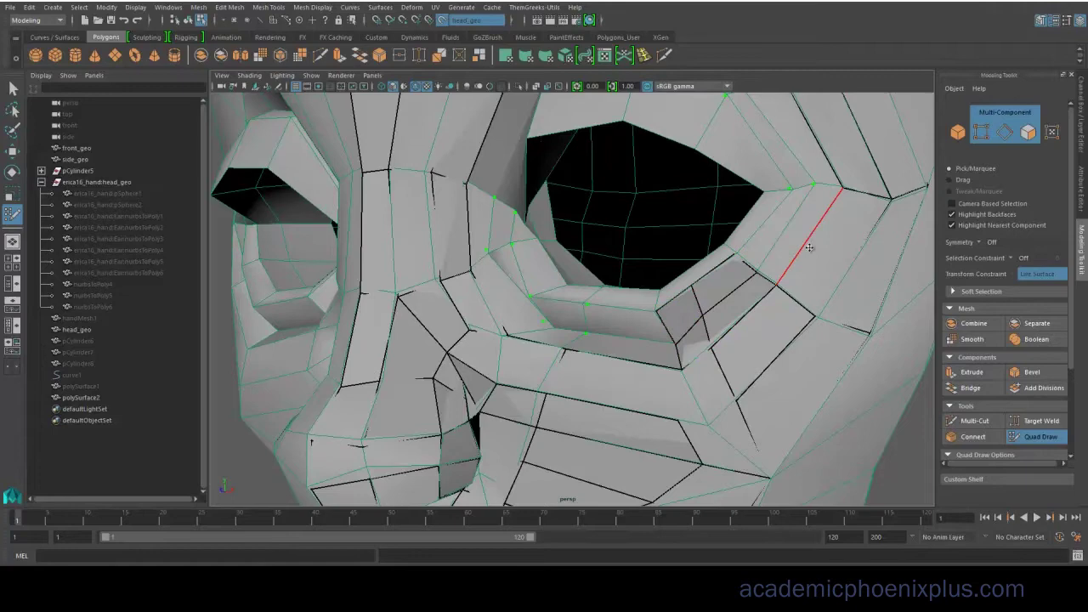
Continue the inner eye loop by filling the quads beneath the lower lid toward the inner corner.
{"action": "left_click_drag", "start_coordinate": [809, 248], "coordinate": [711, 308], "text": "alt"}
{"action": "left_click_drag", "start_coordinate": [534, 387], "coordinate": [625, 354], "text": "alt"}
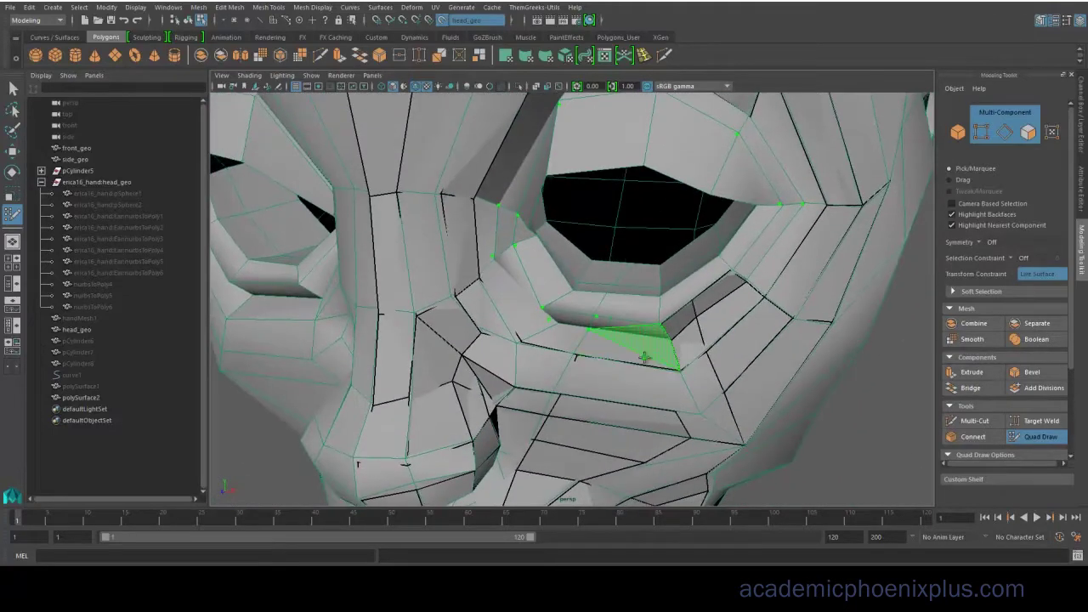
{"action": "left_click", "coordinate": [629, 345], "text": "shift"}
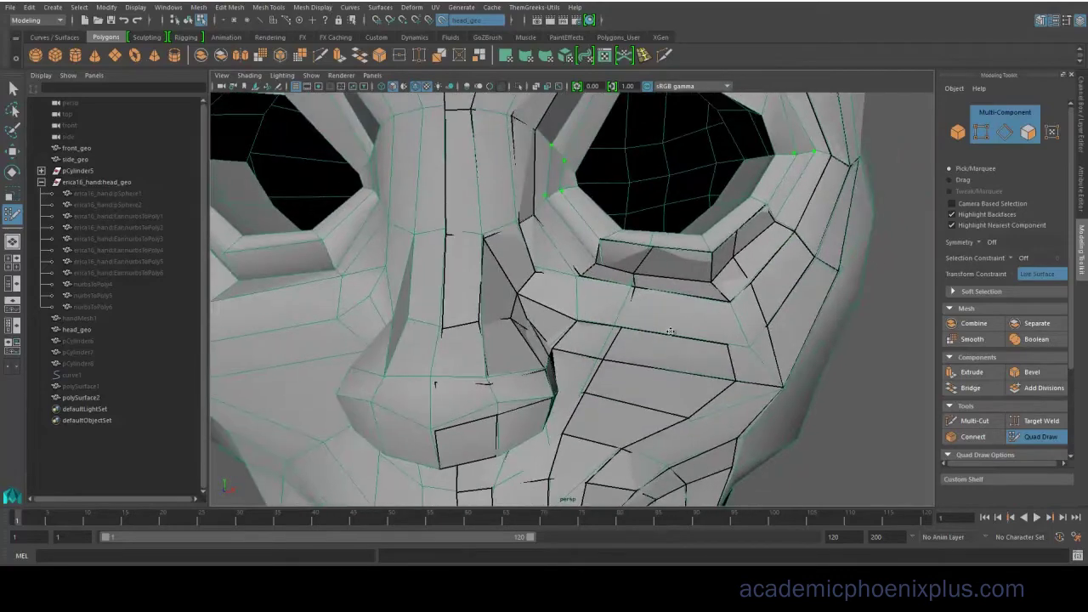
{"action": "left_click_drag", "start_coordinate": [671, 331], "coordinate": [631, 347], "text": "alt"}
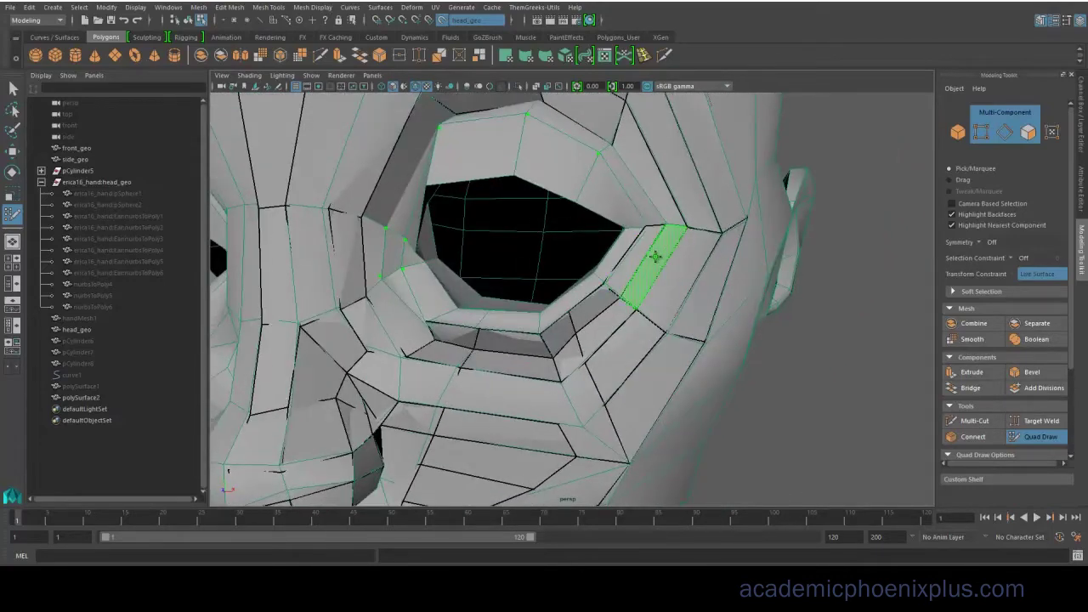
Fill the next ring of quads around the outer eye corner and along the upper eyelid.
{"action": "left_click_drag", "start_coordinate": [656, 257], "coordinate": [679, 311], "text": "alt"}
{"action": "left_click", "coordinate": [629, 251], "text": "shift"}
{"action": "left_click", "coordinate": [646, 236], "text": "shift"}
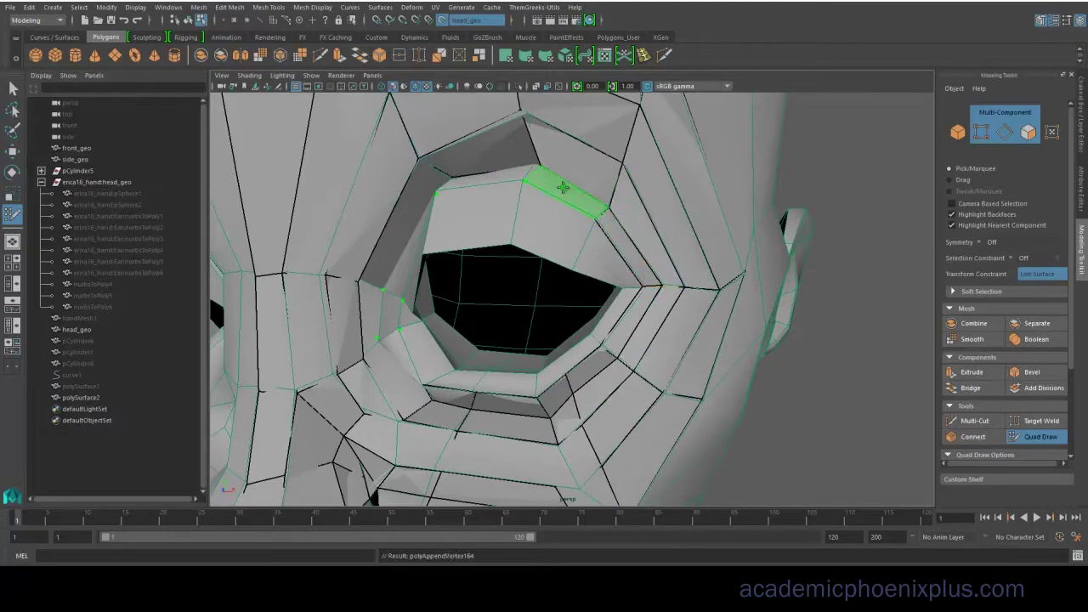
{"action": "left_click", "coordinate": [564, 187], "text": "shift"}
{"action": "left_click", "coordinate": [492, 177], "text": "shift"}
Turn off the live surface on the head and leave Quad Draw for plain selection.
{"action": "right_click_drag", "start_coordinate": [480, 202], "coordinate": [41, 89], "text": "alt"}
{"action": "left_click", "coordinate": [106, 6]}
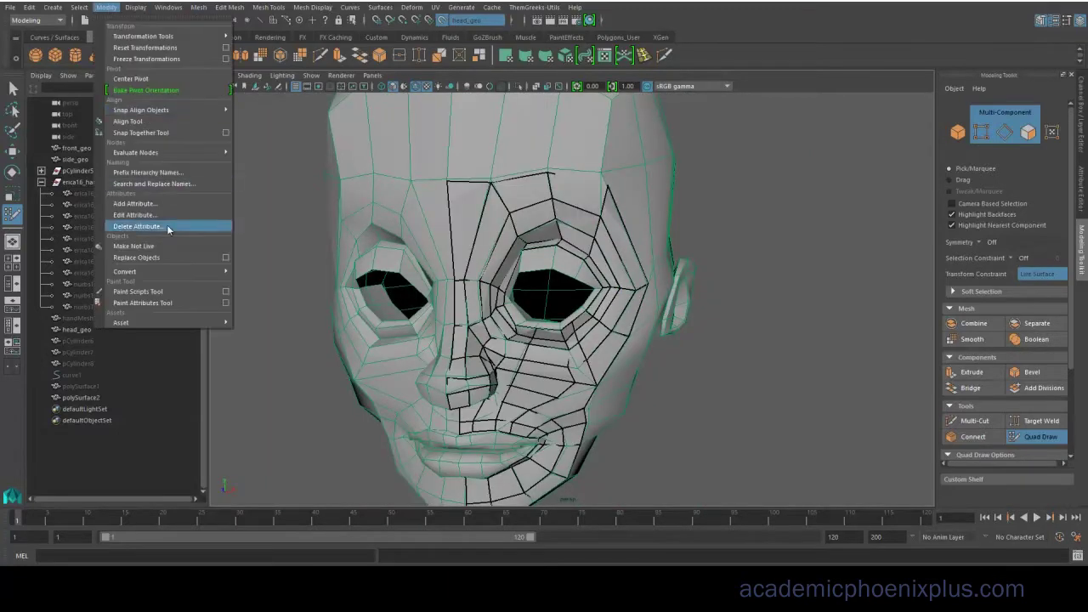
{"action": "left_click", "coordinate": [153, 250]}
{"action": "left_click", "coordinate": [14, 89]}
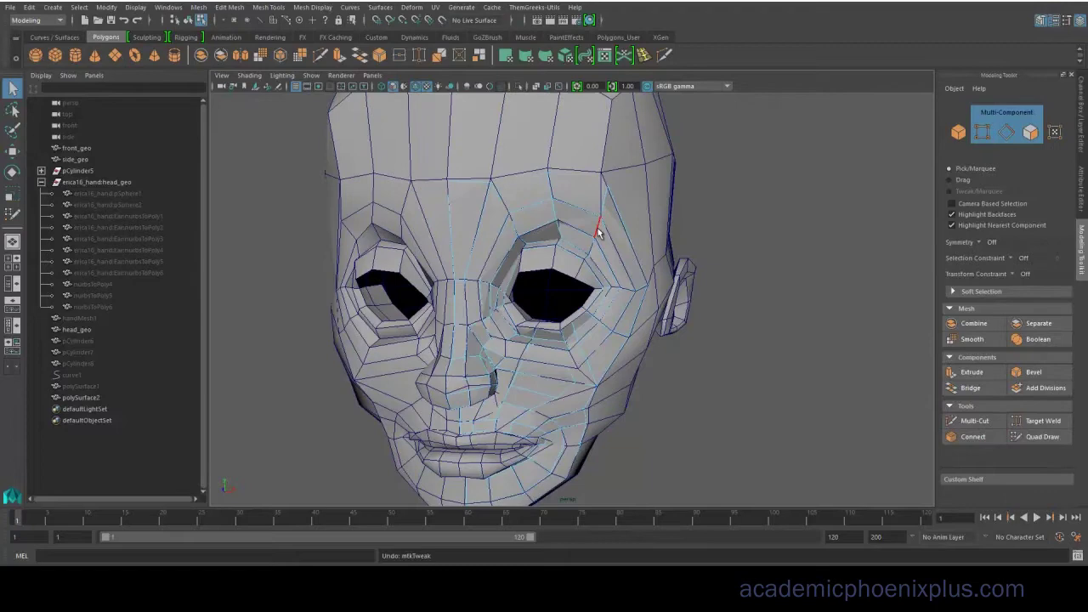
Select the retopologized half-face mesh as an object and move it out beside the head.
{"action": "right_click_drag", "start_coordinate": [601, 228], "coordinate": [634, 199]}
{"action": "left_click", "coordinate": [624, 267]}
{"action": "scroll", "coordinate": [624, 267], "scroll_direction": "down", "scroll_amount": 5}
{"action": "key", "text": "w"}
{"action": "left_click_drag", "start_coordinate": [589, 266], "coordinate": [640, 366], "text": "alt"}
{"action": "left_click", "coordinate": [628, 388]}
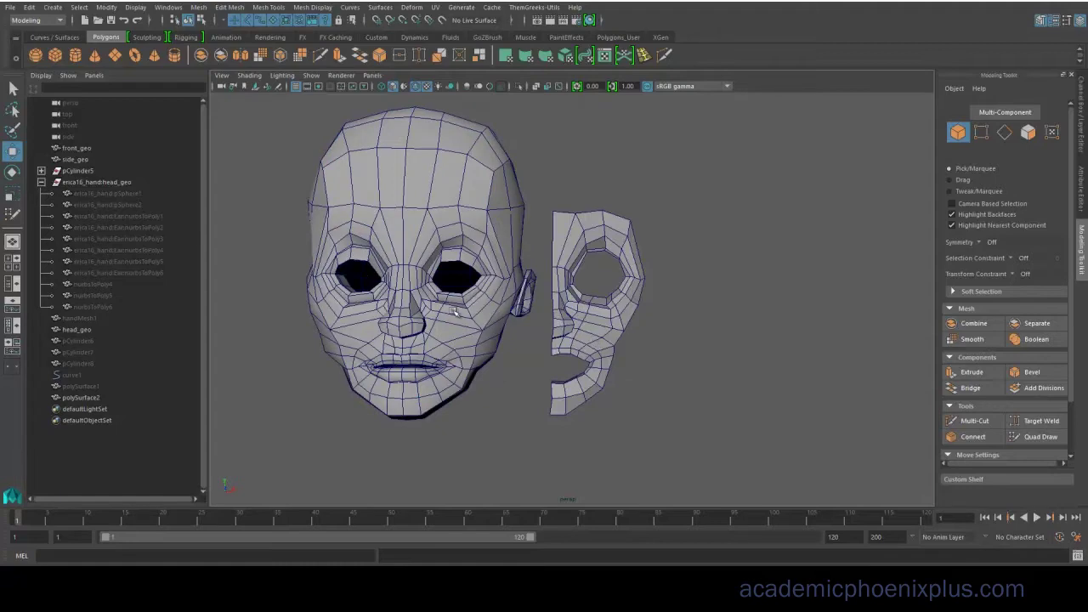
Inspect the half-face mesh around the eye and delete the misplaced sliver face at the inner eye corner.
{"action": "left_click", "coordinate": [611, 242]}
{"action": "left_click_drag", "start_coordinate": [697, 309], "coordinate": [603, 311], "text": "alt"}
{"action": "scroll", "coordinate": [497, 272], "scroll_direction": "up", "scroll_amount": 3}
{"action": "left_click_drag", "start_coordinate": [497, 272], "coordinate": [421, 274], "text": "alt"}
{"action": "key", "text": "F11"}
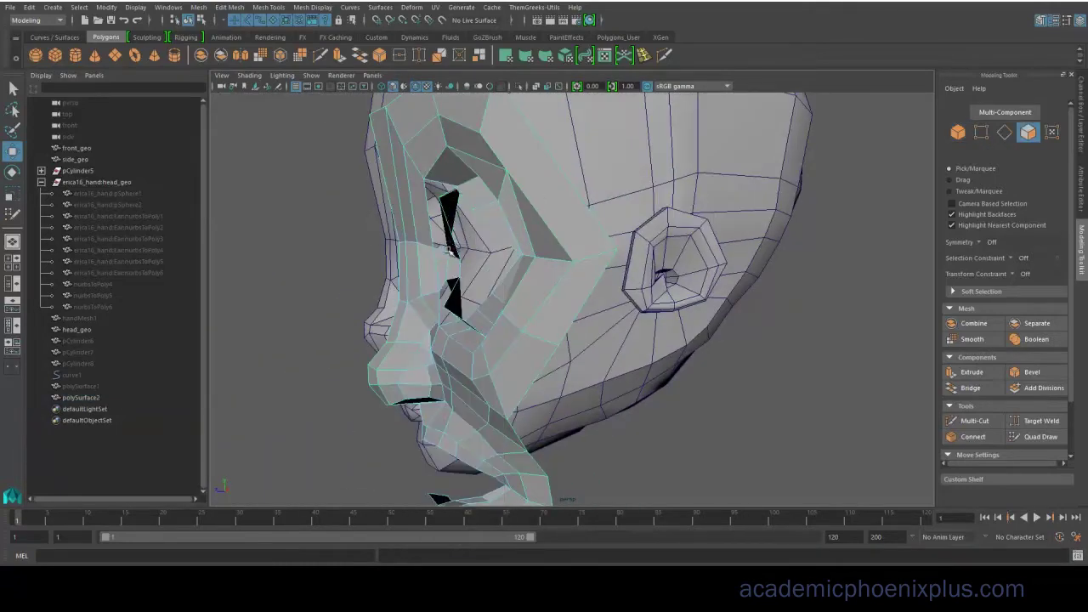
{"action": "left_click", "coordinate": [451, 224]}
{"action": "left_click", "coordinate": [364, 313]}
{"action": "left_click_drag", "start_coordinate": [365, 313], "coordinate": [440, 313], "text": "alt"}
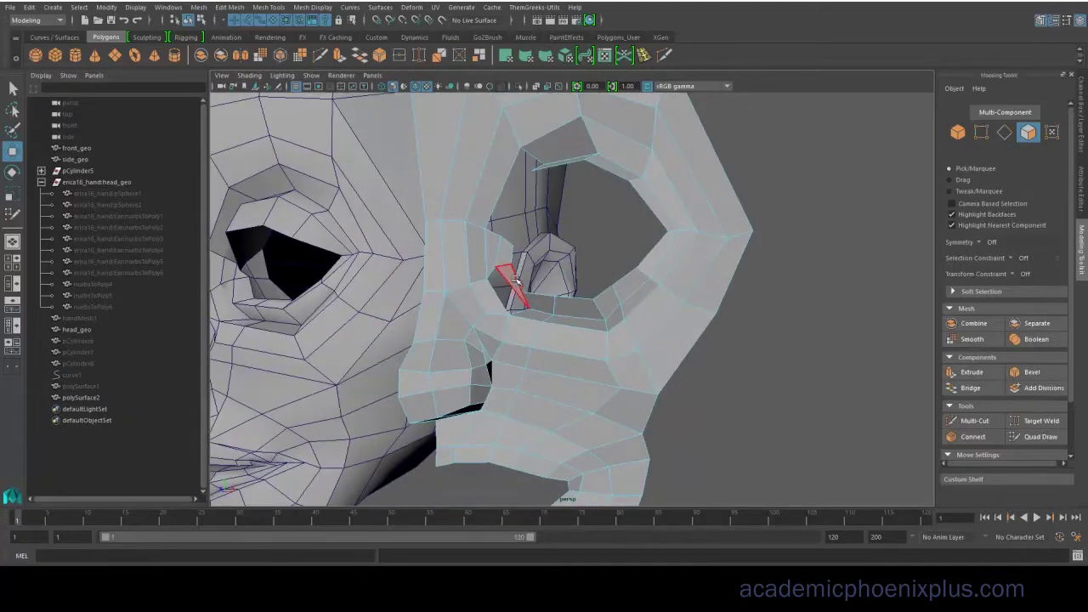
{"action": "left_click", "coordinate": [514, 278]}
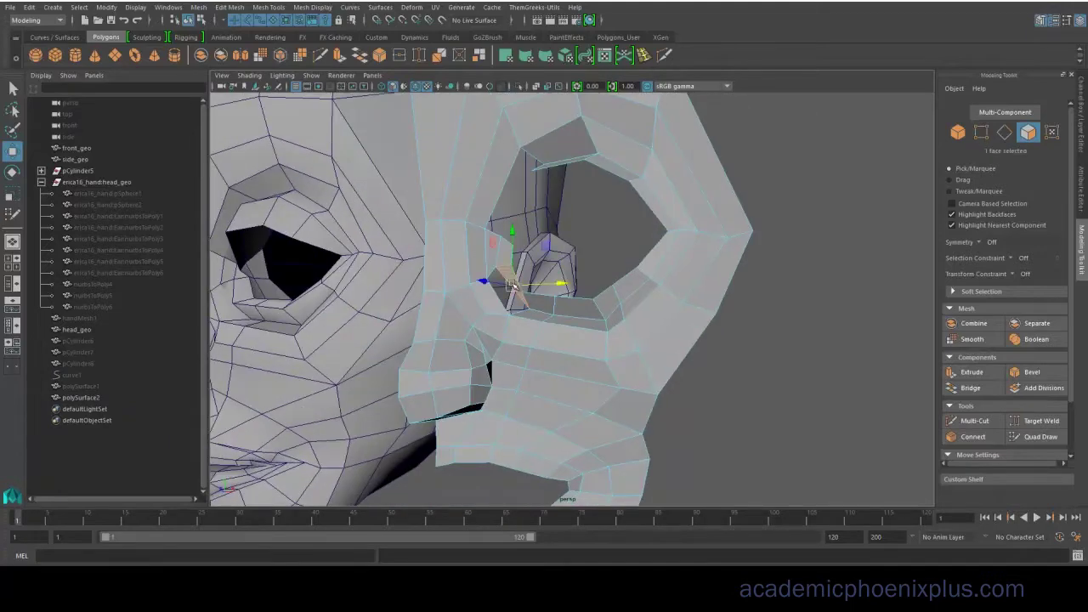
{"action": "key", "text": "Delete"}
Return the half-face mesh onto the head, and make head_geo the live surface again.
{"action": "left_click", "coordinate": [280, 151]}
{"action": "left_click", "coordinate": [1083, 134]}
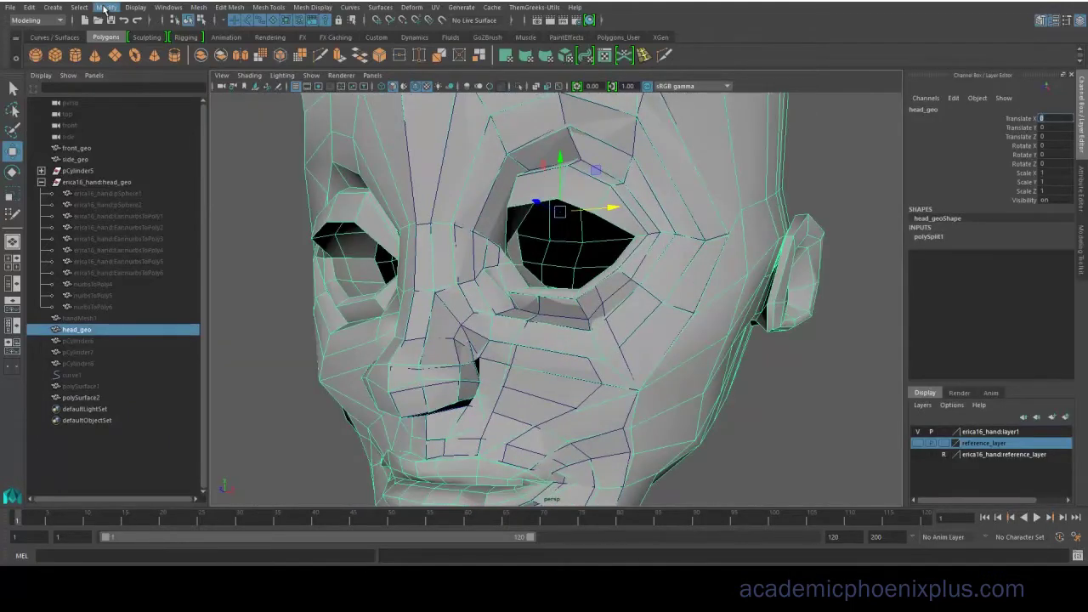
{"action": "left_click", "coordinate": [105, 9]}
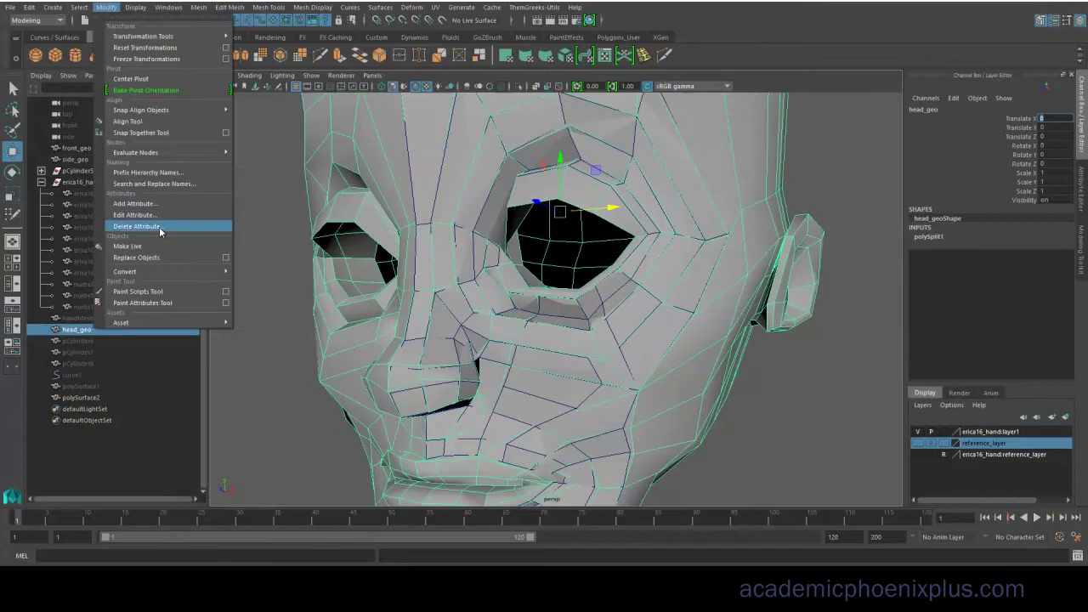
{"action": "left_click", "coordinate": [136, 229]}
Select the polySurface2 half-face mesh and reactivate Quad Draw on it.
{"action": "left_click", "coordinate": [640, 344]}
{"action": "left_click", "coordinate": [1040, 21]}
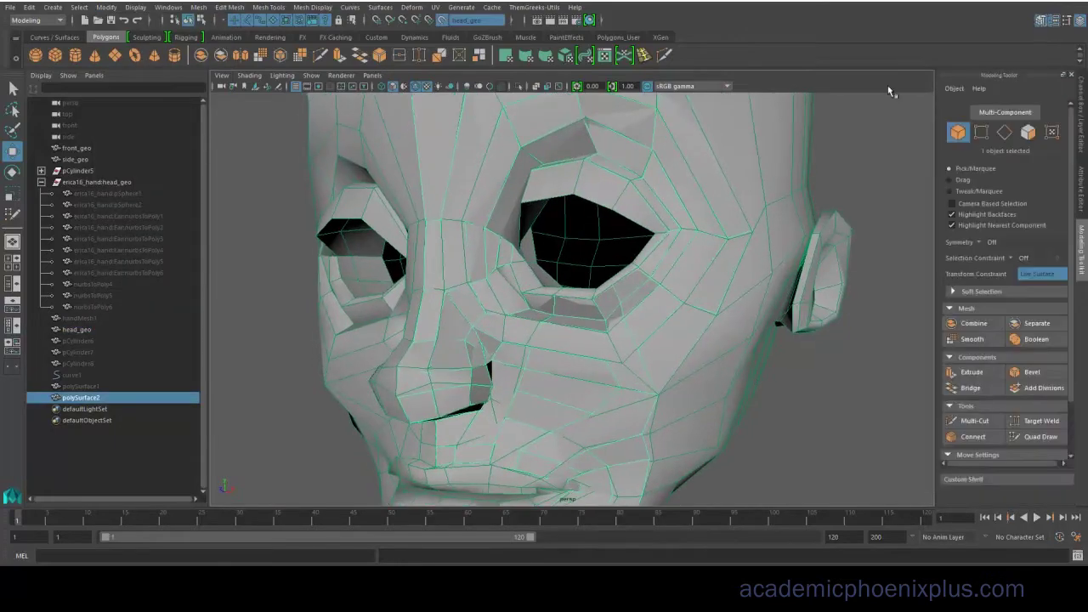
{"action": "left_click_drag", "start_coordinate": [612, 348], "coordinate": [628, 342], "text": "alt"}
{"action": "left_click", "coordinate": [1038, 438]}
Place Quad Draw points around the rim of the eye opening, from the upper lid past the outer corner to the lower lid.
{"action": "left_click_drag", "start_coordinate": [664, 263], "coordinate": [658, 283], "text": "alt"}
{"action": "scroll", "coordinate": [658, 283], "scroll_direction": "up", "scroll_amount": 3}
{"action": "mouse_move", "coordinate": [582, 247]}
{"action": "left_mouse_down", "text": "alt"}
{"action": "mouse_move", "coordinate": [617, 247]}
{"action": "mouse_move", "coordinate": [596, 256]}
{"action": "left_mouse_up", "text": "alt"}
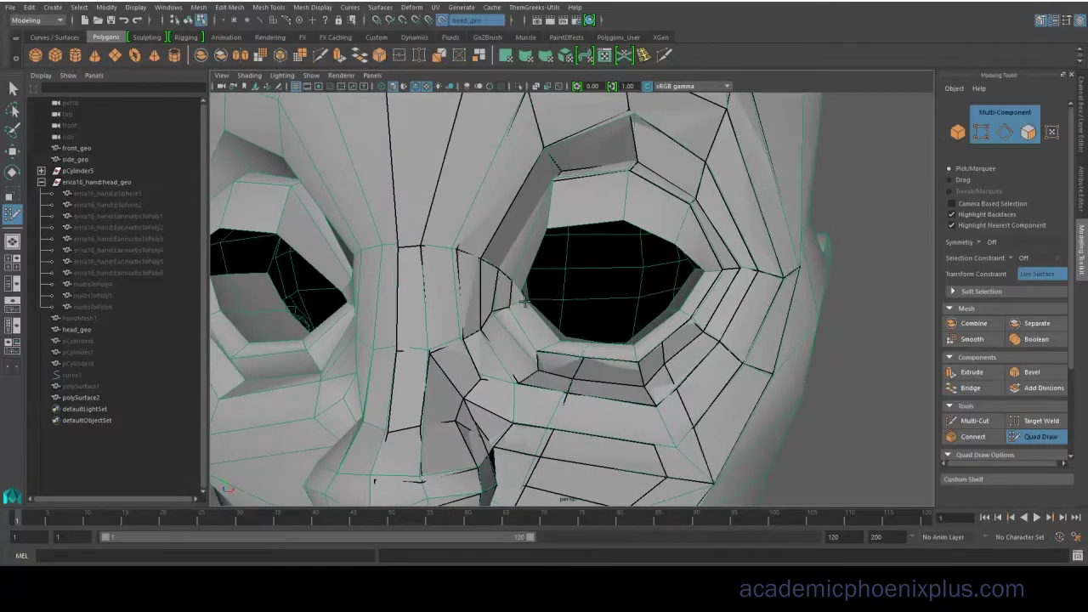
{"action": "left_click_drag", "start_coordinate": [525, 301], "coordinate": [689, 341], "text": "alt"}
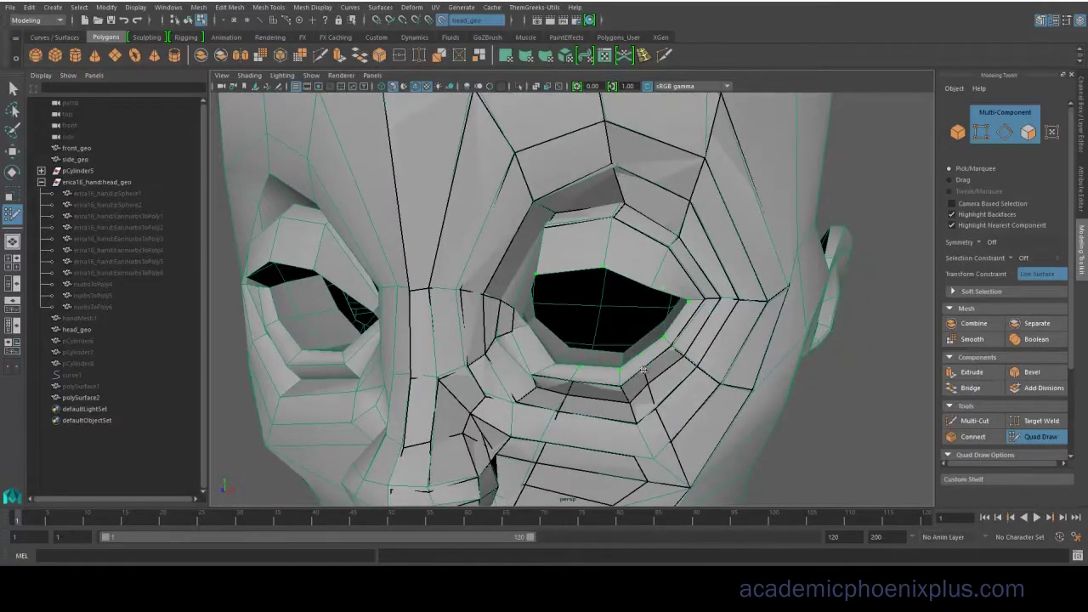
{"action": "left_click_drag", "start_coordinate": [563, 357], "coordinate": [564, 284], "text": "alt"}
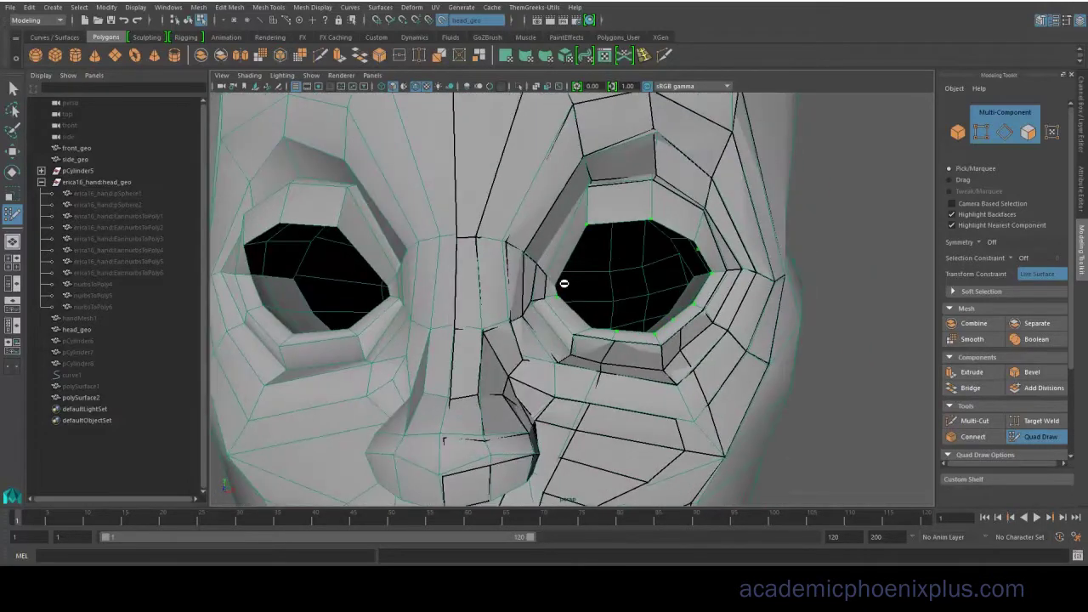
{"action": "right_click_drag", "start_coordinate": [549, 245], "coordinate": [706, 248], "text": "alt"}
{"action": "mouse_move", "coordinate": [706, 248]}
{"action": "left_mouse_down", "text": "alt"}
{"action": "mouse_move", "coordinate": [527, 252]}
{"action": "mouse_move", "coordinate": [552, 304]}
{"action": "mouse_move", "coordinate": [592, 316]}
{"action": "mouse_move", "coordinate": [578, 371]}
{"action": "left_mouse_up", "text": "alt"}
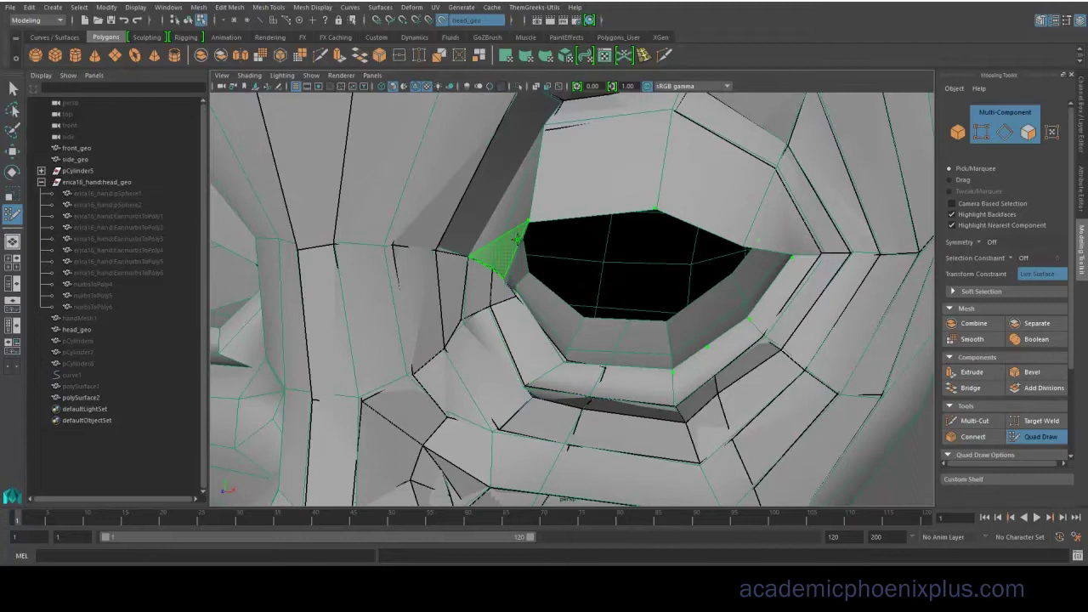
Fill the upper-lid gaps of the eye rim, undo the last fill, and fill the quad on the outer lower lid.
{"action": "left_click", "coordinate": [598, 189], "text": "shift"}
{"action": "left_click", "coordinate": [716, 203], "text": "shift"}
{"action": "key", "text": "ctrl+z"}
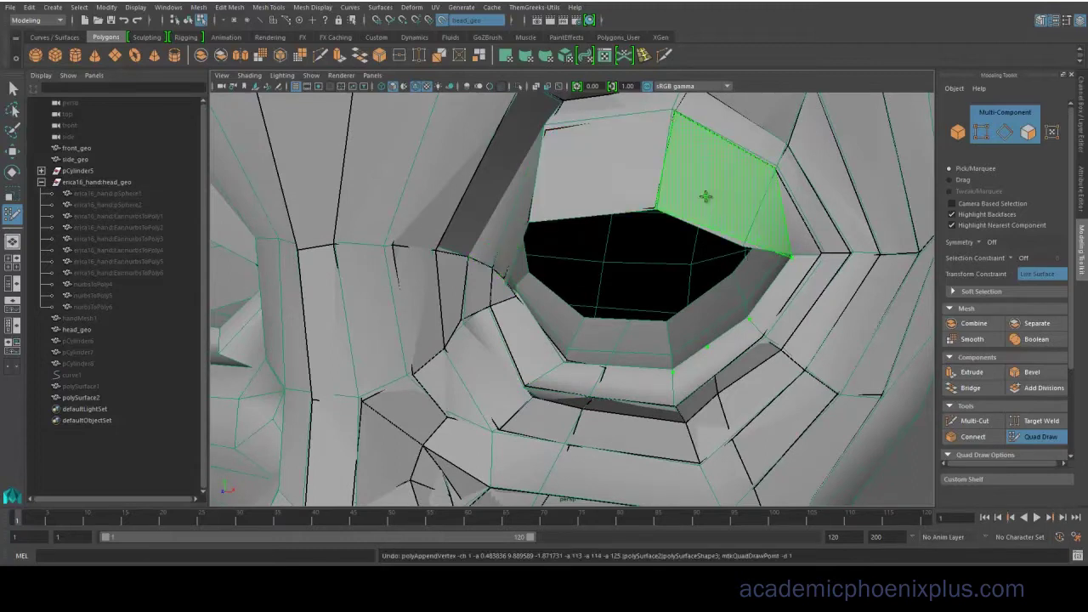
{"action": "left_click", "coordinate": [697, 376], "text": "shift"}
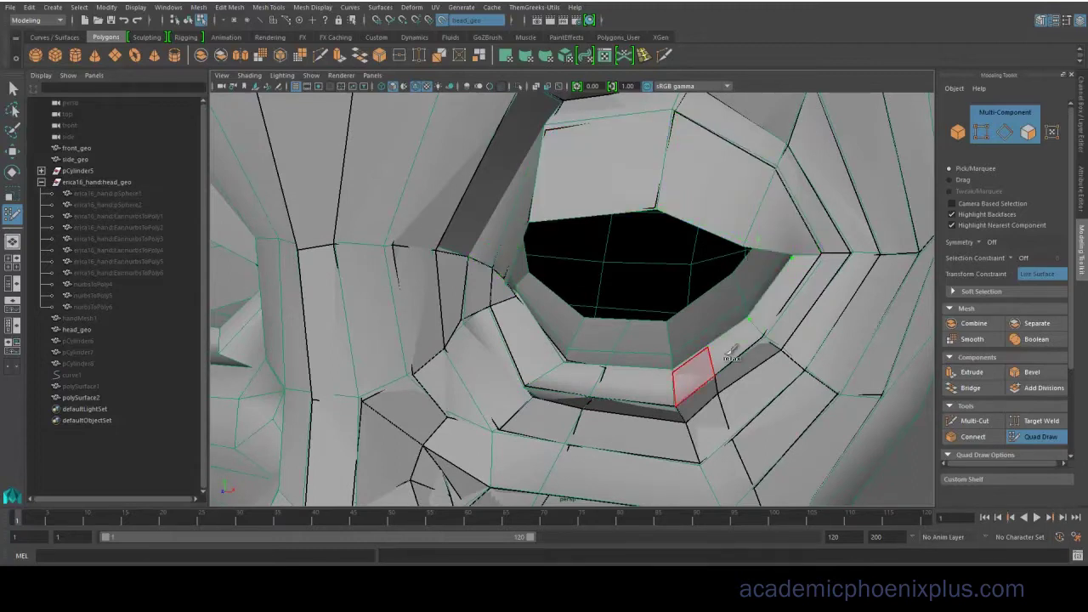
Undo the last two rim edits and fill the quad at the inner lower corner of the eye opening.
{"action": "left_click_drag", "start_coordinate": [801, 267], "coordinate": [590, 242], "text": "alt"}
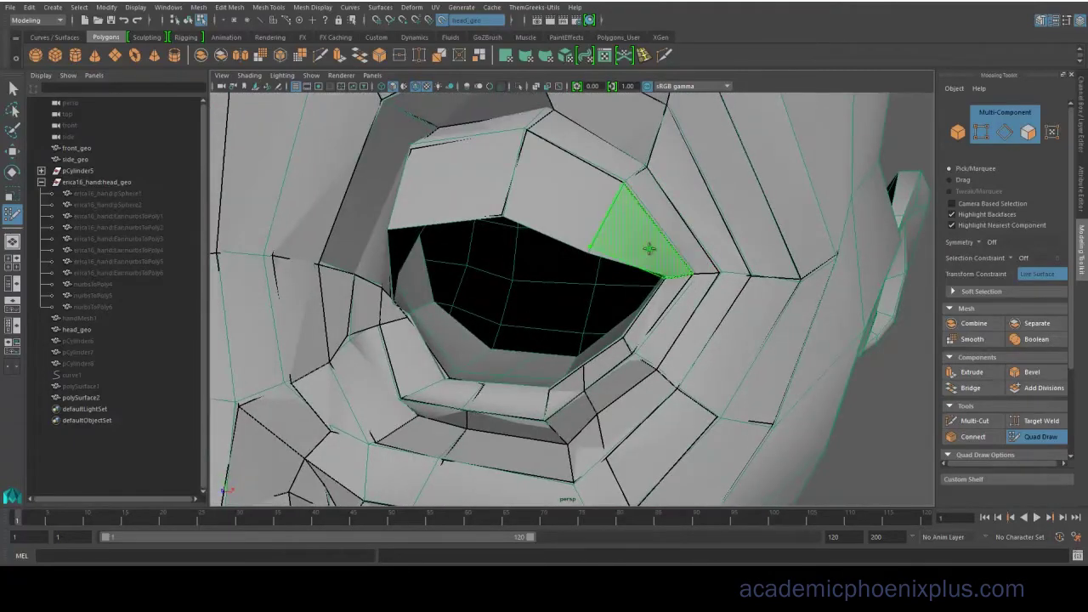
{"action": "mouse_move", "coordinate": [569, 200]}
{"action": "left_mouse_down", "text": "alt"}
{"action": "mouse_move", "coordinate": [522, 241]}
{"action": "mouse_move", "coordinate": [575, 213]}
{"action": "left_mouse_up", "text": "alt"}
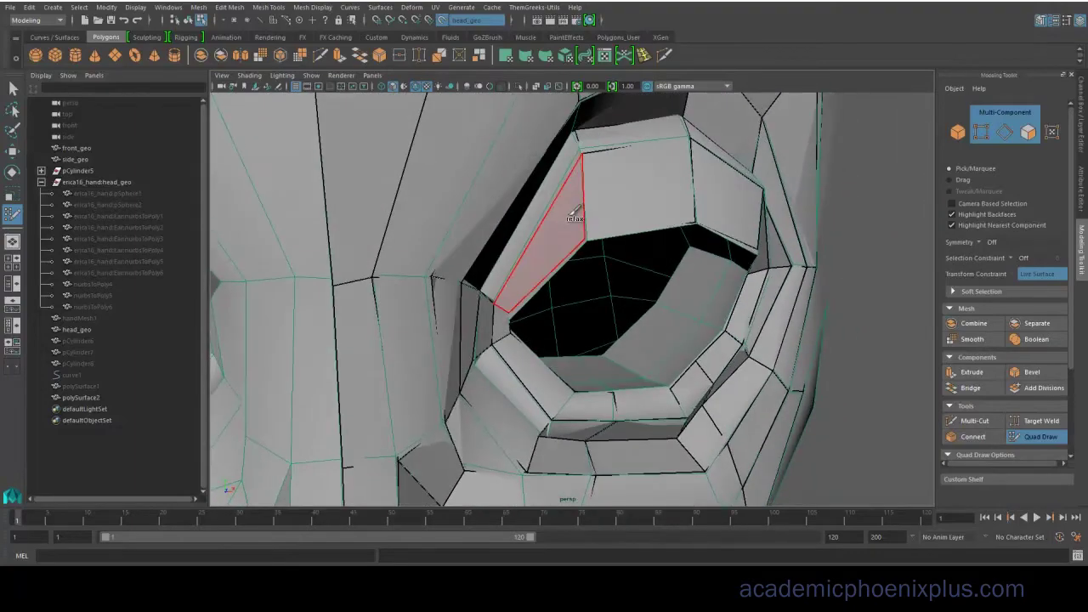
{"action": "mouse_move", "coordinate": [515, 237]}
{"action": "left_mouse_down", "text": "alt"}
{"action": "mouse_move", "coordinate": [480, 249]}
{"action": "mouse_move", "coordinate": [551, 161]}
{"action": "mouse_move", "coordinate": [626, 213]}
{"action": "mouse_move", "coordinate": [615, 226]}
{"action": "mouse_move", "coordinate": [579, 194]}
{"action": "left_mouse_up", "text": "alt"}
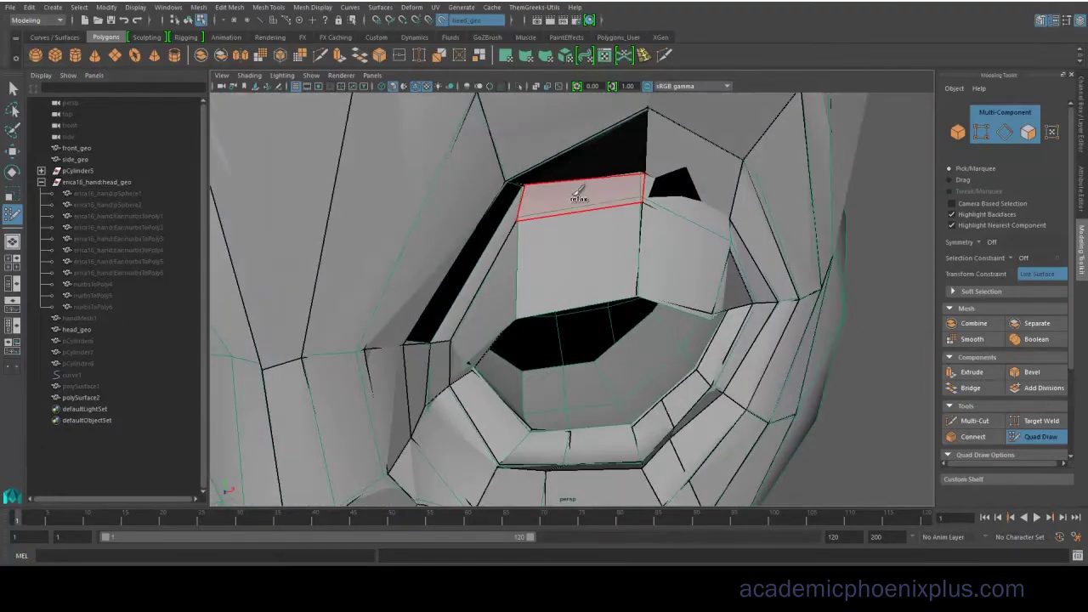
{"action": "left_click_drag", "start_coordinate": [711, 295], "coordinate": [652, 253], "text": "alt"}
{"action": "key", "text": "ctrl+z"}
{"action": "key", "text": "ctrl+z"}
{"action": "left_click", "coordinate": [495, 329], "text": "shift"}
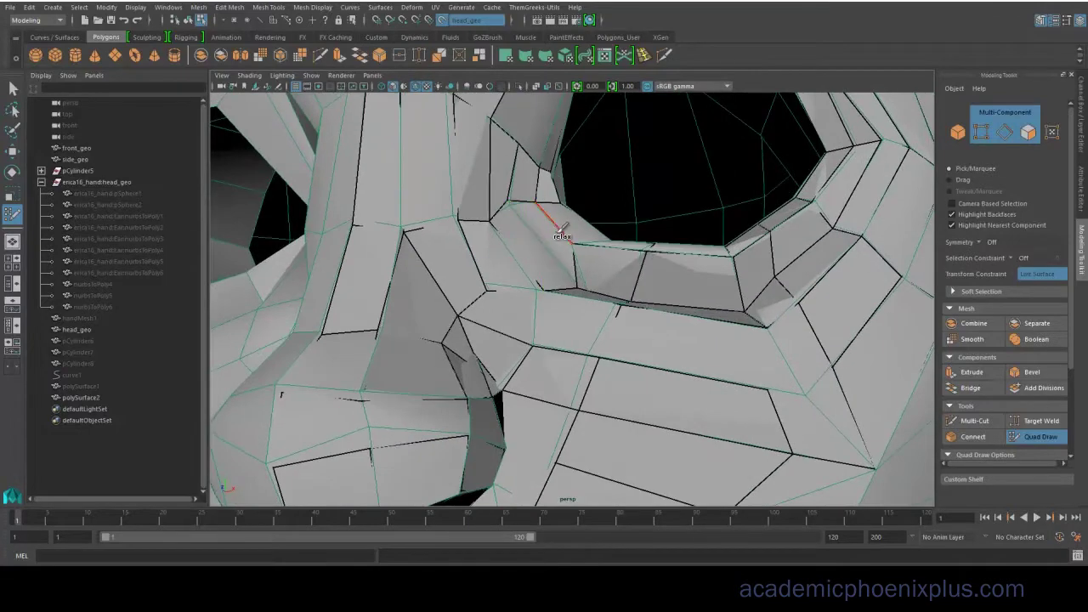
{"action": "left_click_drag", "start_coordinate": [559, 230], "coordinate": [564, 304], "text": "alt"}
{"action": "right_click_drag", "start_coordinate": [564, 303], "coordinate": [683, 299], "text": "alt"}
{"action": "left_click_drag", "start_coordinate": [683, 299], "coordinate": [529, 308], "text": "alt"}
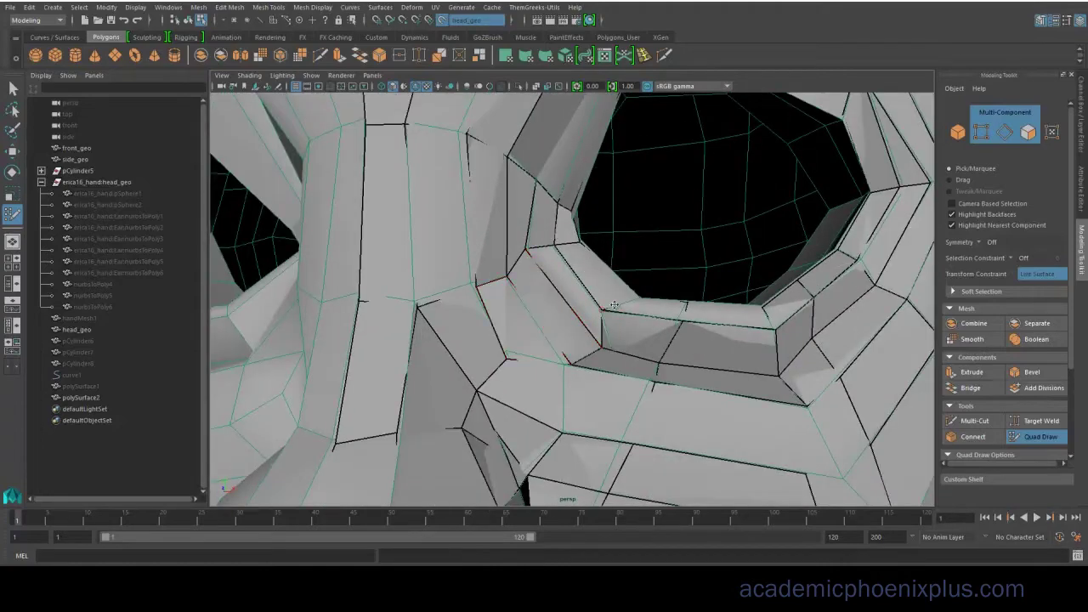
{"action": "left_click_drag", "start_coordinate": [614, 305], "coordinate": [549, 261], "text": "alt"}
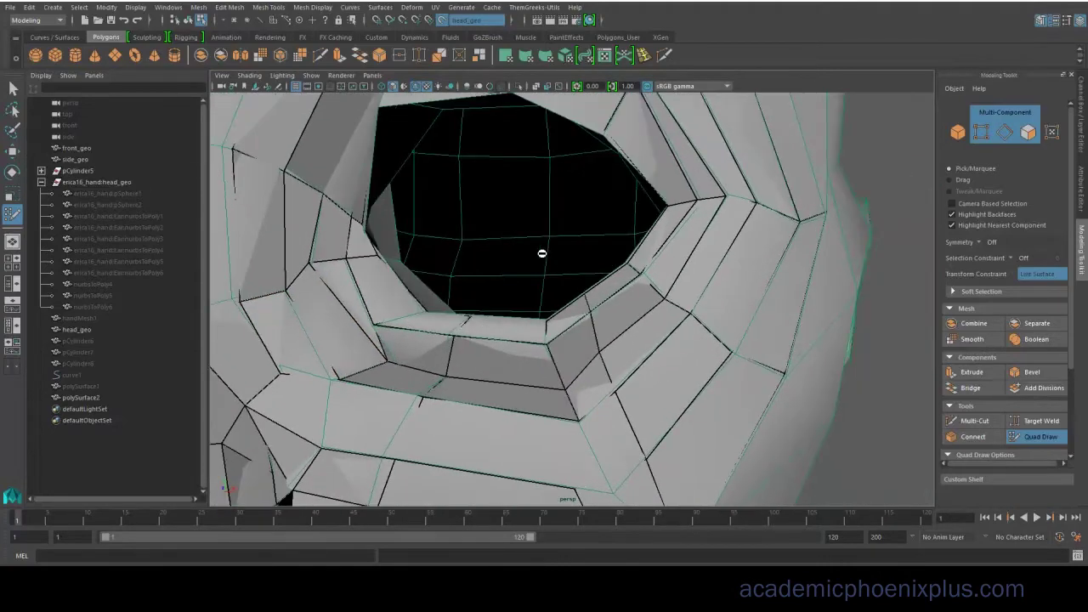
Place Quad Draw points across the forehead above the brow and down the outer cheek beside the mesh border.
{"action": "right_click_drag", "start_coordinate": [542, 253], "coordinate": [416, 293], "text": "alt"}
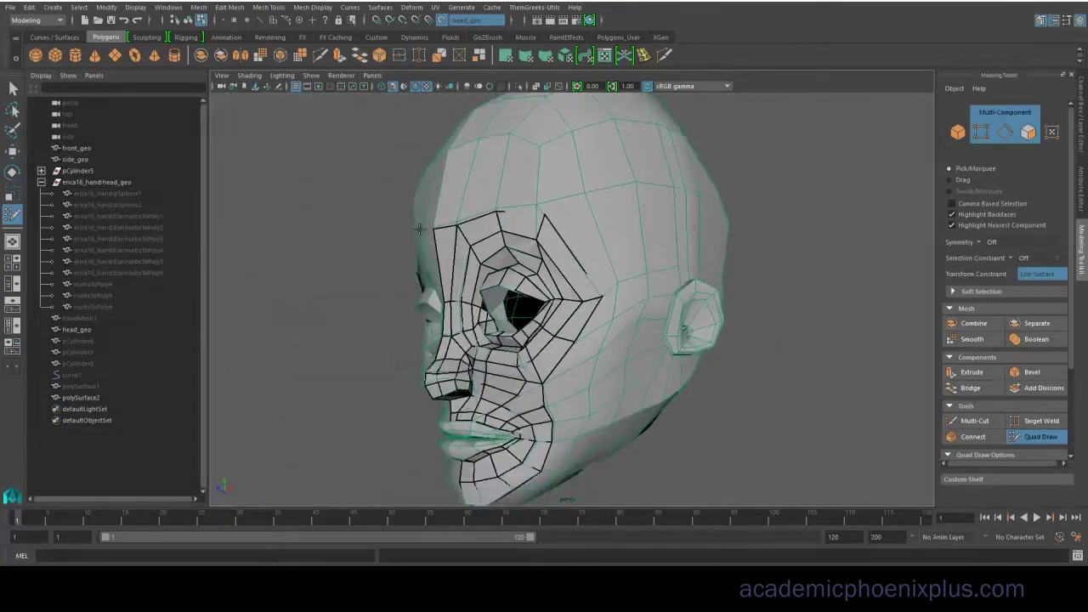
{"action": "left_click_drag", "start_coordinate": [417, 293], "coordinate": [431, 211], "text": "alt"}
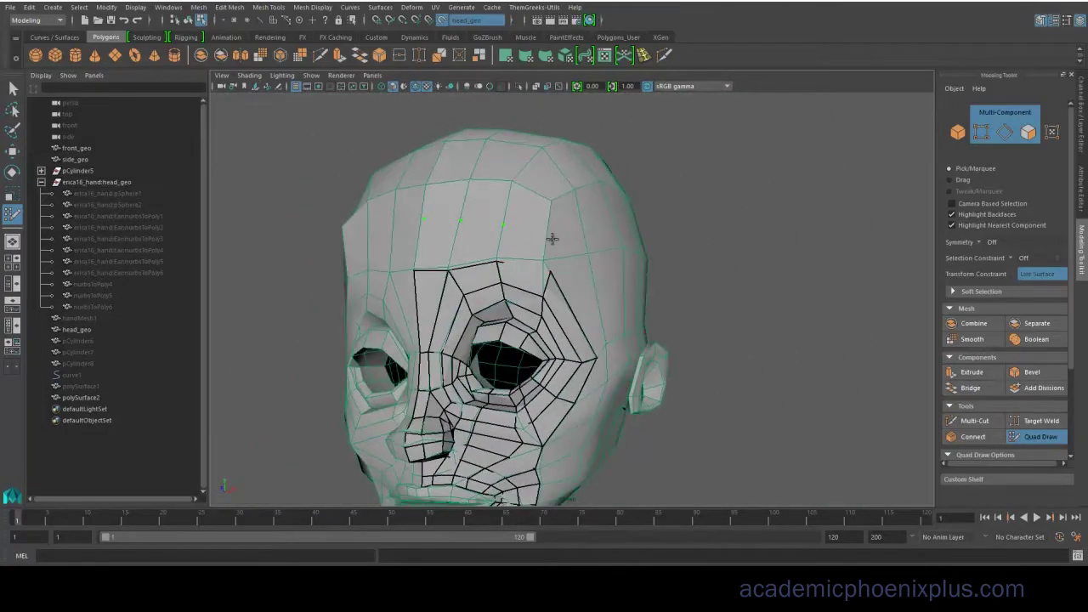
{"action": "left_click_drag", "start_coordinate": [552, 239], "coordinate": [595, 292], "text": "alt"}
{"action": "left_click_drag", "start_coordinate": [591, 346], "coordinate": [584, 316], "text": "alt"}
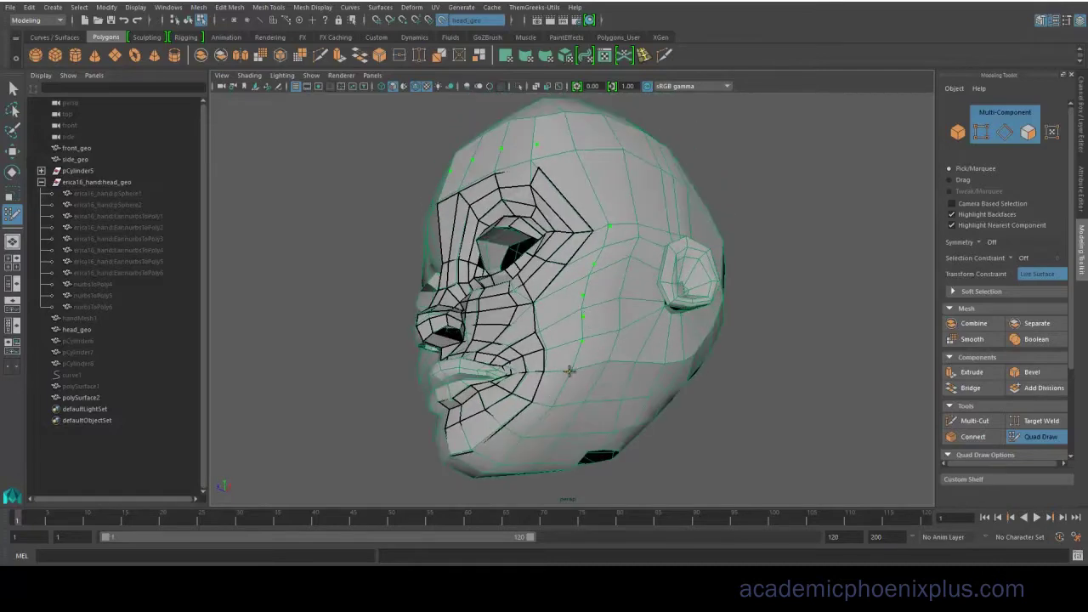
Add points along the jaw and chin, and fill the new quads on the cheek, jaw and forehead.
{"action": "left_click_drag", "start_coordinate": [569, 371], "coordinate": [555, 364], "text": "alt"}
{"action": "mouse_move", "coordinate": [475, 425]}
{"action": "left_mouse_down", "text": "alt"}
{"action": "mouse_move", "coordinate": [558, 207]}
{"action": "mouse_move", "coordinate": [641, 337]}
{"action": "mouse_move", "coordinate": [615, 303]}
{"action": "mouse_move", "coordinate": [630, 272]}
{"action": "left_mouse_up", "text": "alt"}
{"action": "left_click", "coordinate": [451, 214], "text": "shift"}
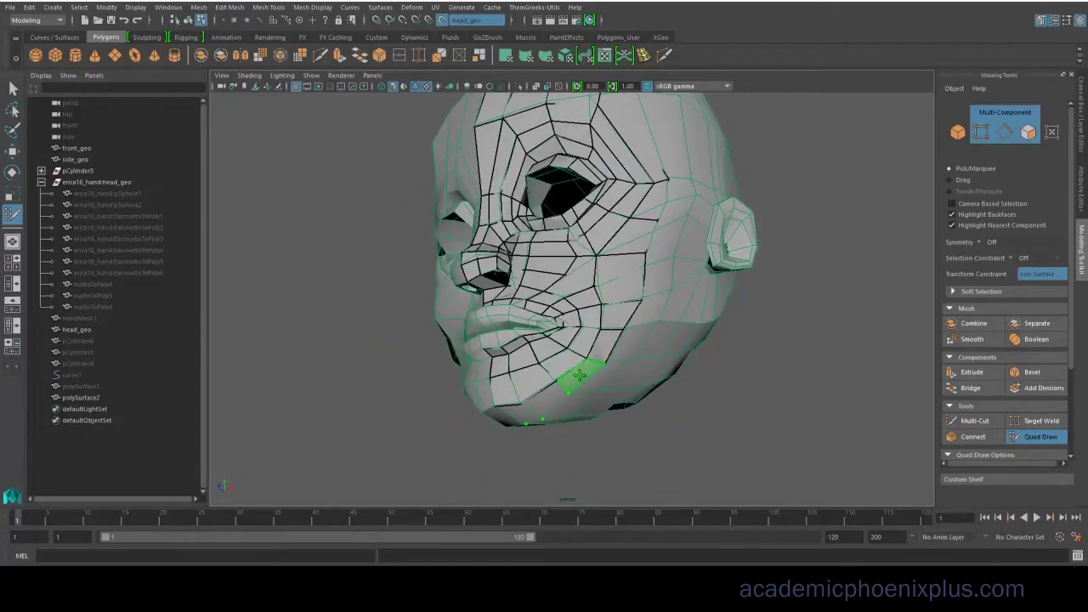
{"action": "left_click_drag", "start_coordinate": [653, 216], "coordinate": [655, 298], "text": "alt"}
{"action": "middle_click_drag", "start_coordinate": [627, 305], "coordinate": [612, 365], "text": "alt"}
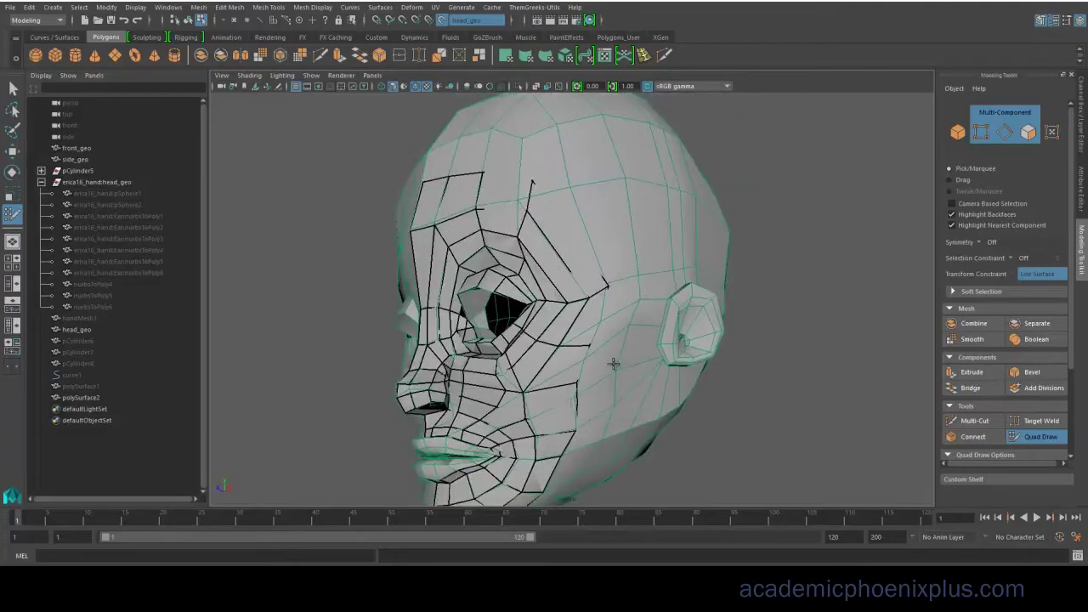
Place points along the upper eyelid rim and around the outer eye corner, and start filling the inner lid quads.
{"action": "left_click_drag", "start_coordinate": [613, 365], "coordinate": [676, 327], "text": "alt"}
{"action": "scroll", "coordinate": [559, 286], "scroll_direction": "up", "scroll_amount": 5}
{"action": "left_click_drag", "start_coordinate": [558, 287], "coordinate": [538, 313], "text": "alt"}
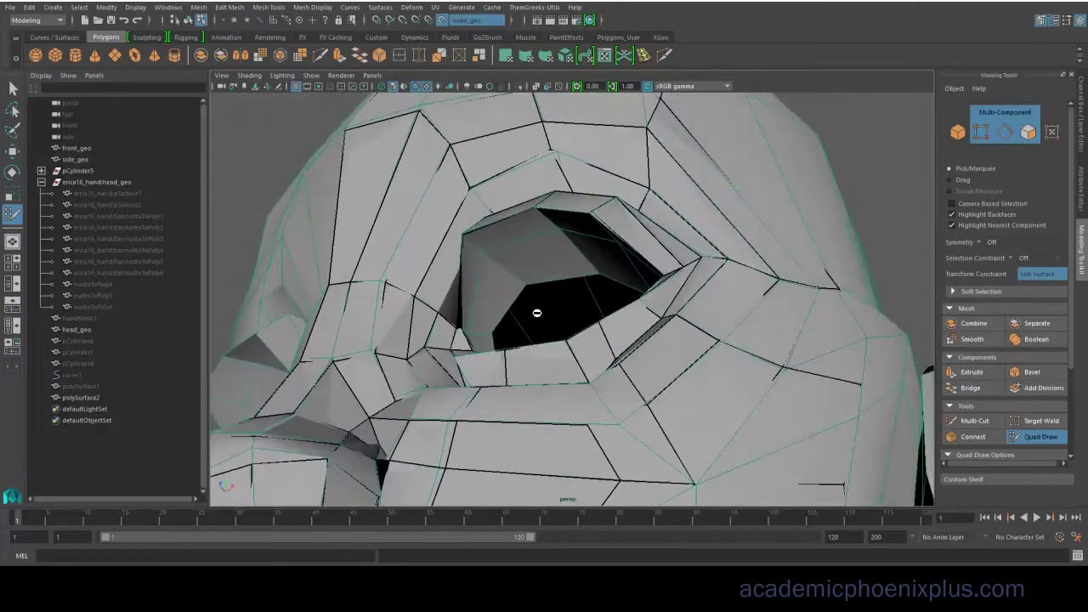
{"action": "left_click_drag", "start_coordinate": [612, 259], "coordinate": [691, 264], "text": "alt"}
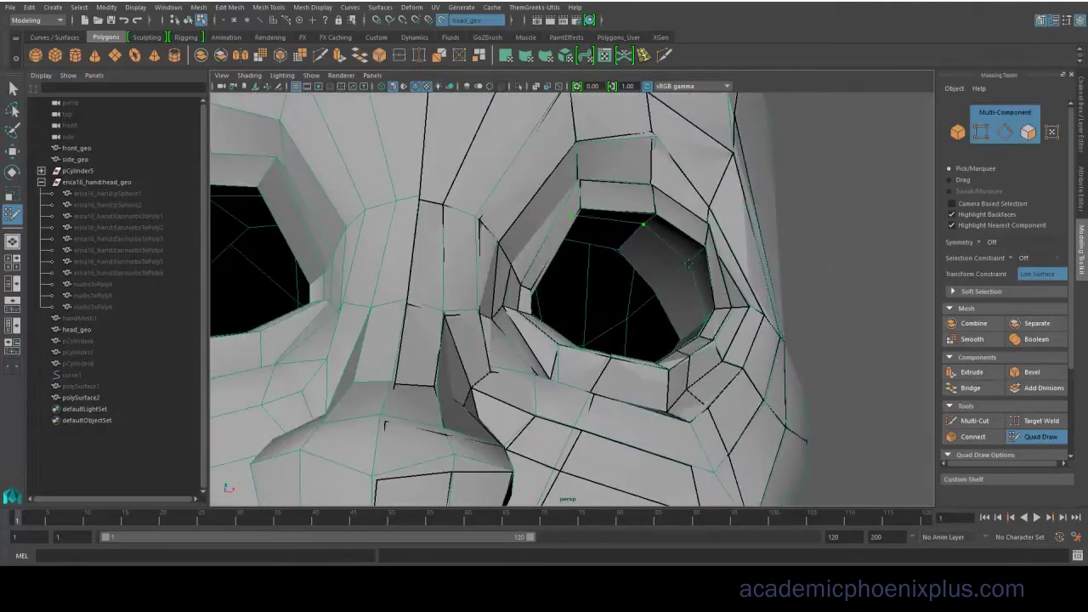
{"action": "mouse_move", "coordinate": [683, 318]}
{"action": "left_mouse_down", "text": "alt"}
{"action": "mouse_move", "coordinate": [687, 152]}
{"action": "mouse_move", "coordinate": [664, 295]}
{"action": "mouse_move", "coordinate": [683, 311]}
{"action": "left_mouse_up", "text": "alt"}
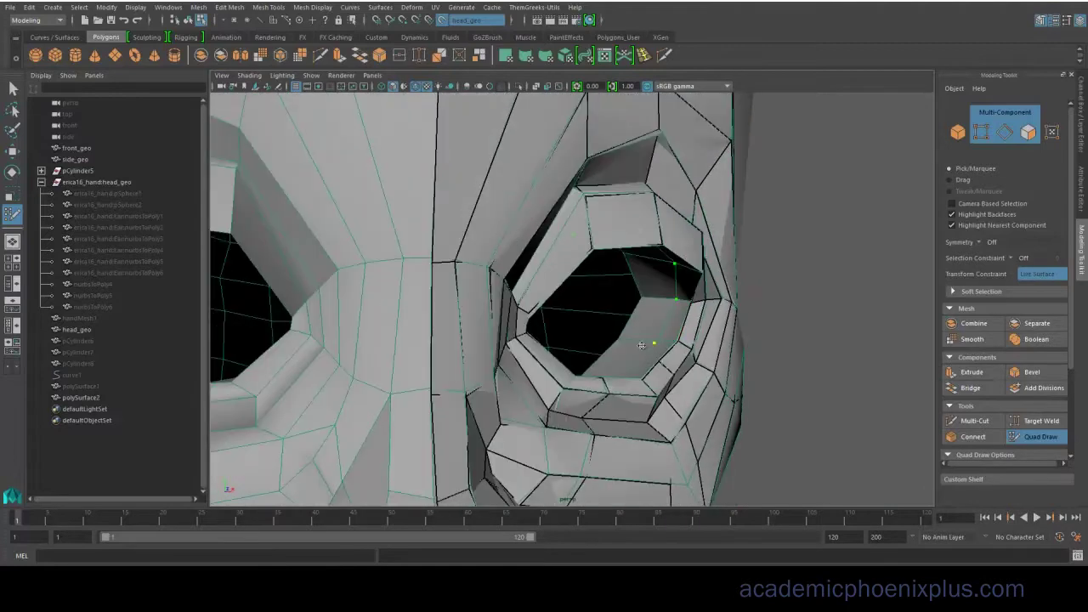
{"action": "left_click_drag", "start_coordinate": [642, 345], "coordinate": [511, 389], "text": "alt"}
{"action": "left_click", "coordinate": [457, 352], "text": "shift"}
Fill the remaining eyelid quads around the outer corner and upper rim of the eye opening.
{"action": "left_click_drag", "start_coordinate": [459, 352], "coordinate": [596, 347], "text": "alt"}
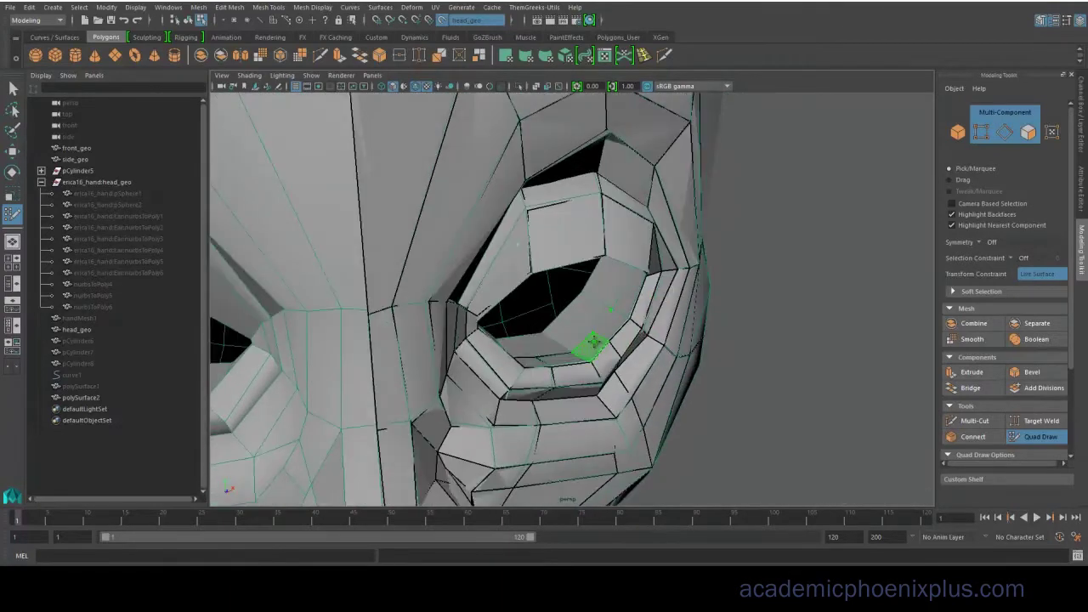
{"action": "left_click_drag", "start_coordinate": [616, 309], "coordinate": [493, 232], "text": "alt"}
{"action": "left_click_drag", "start_coordinate": [526, 288], "coordinate": [528, 293], "text": "alt"}
{"action": "left_click", "coordinate": [488, 316], "text": "shift"}
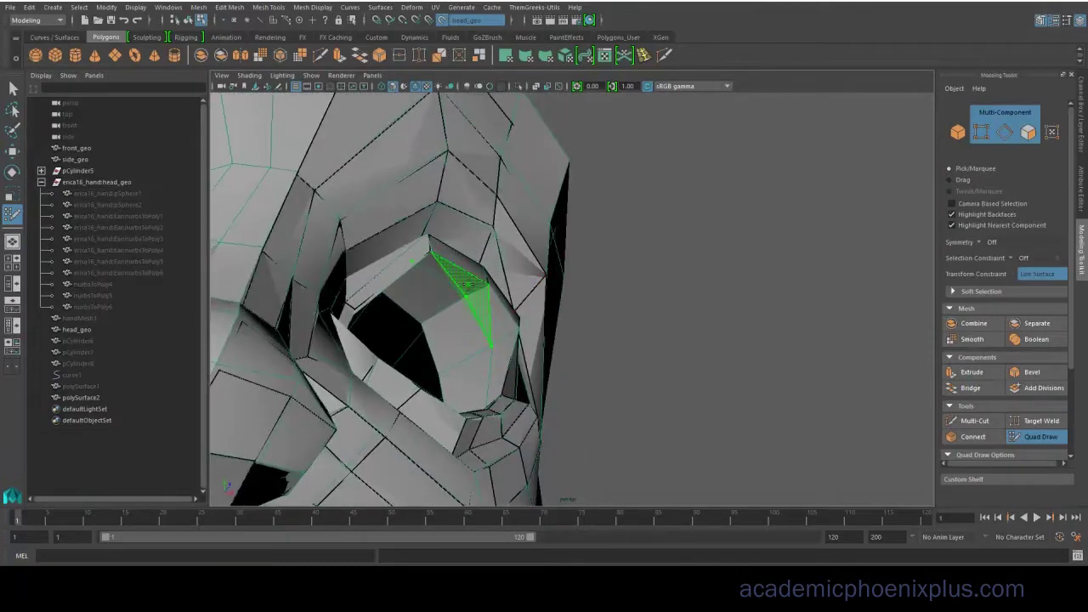
{"action": "left_click", "coordinate": [471, 286], "text": "shift"}
Place points down the side of the face from the temple to under the jaw, and fill quads between them and the mesh.
{"action": "mouse_move", "coordinate": [450, 281]}
{"action": "left_mouse_down", "text": "alt"}
{"action": "mouse_move", "coordinate": [622, 323]}
{"action": "mouse_move", "coordinate": [345, 330]}
{"action": "mouse_move", "coordinate": [309, 247]}
{"action": "mouse_move", "coordinate": [489, 257]}
{"action": "mouse_move", "coordinate": [557, 165]}
{"action": "mouse_move", "coordinate": [616, 315]}
{"action": "mouse_move", "coordinate": [632, 287]}
{"action": "left_mouse_up", "text": "alt"}
{"action": "right_click_drag", "start_coordinate": [632, 287], "coordinate": [518, 298], "text": "alt"}
{"action": "left_click_drag", "start_coordinate": [518, 299], "coordinate": [574, 248], "text": "alt"}
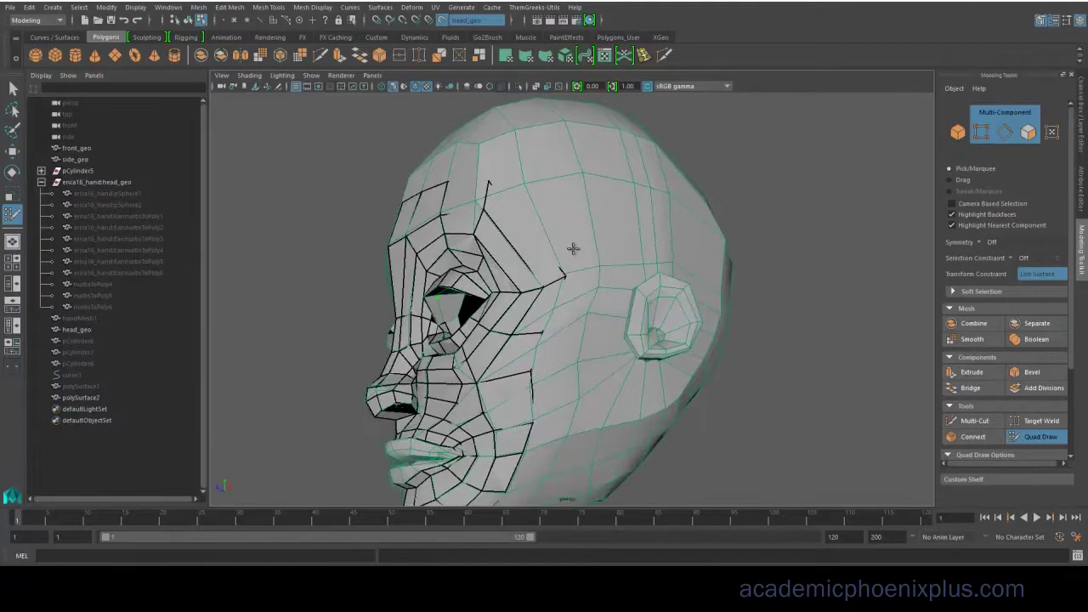
{"action": "left_click_drag", "start_coordinate": [598, 284], "coordinate": [529, 404], "text": "alt"}
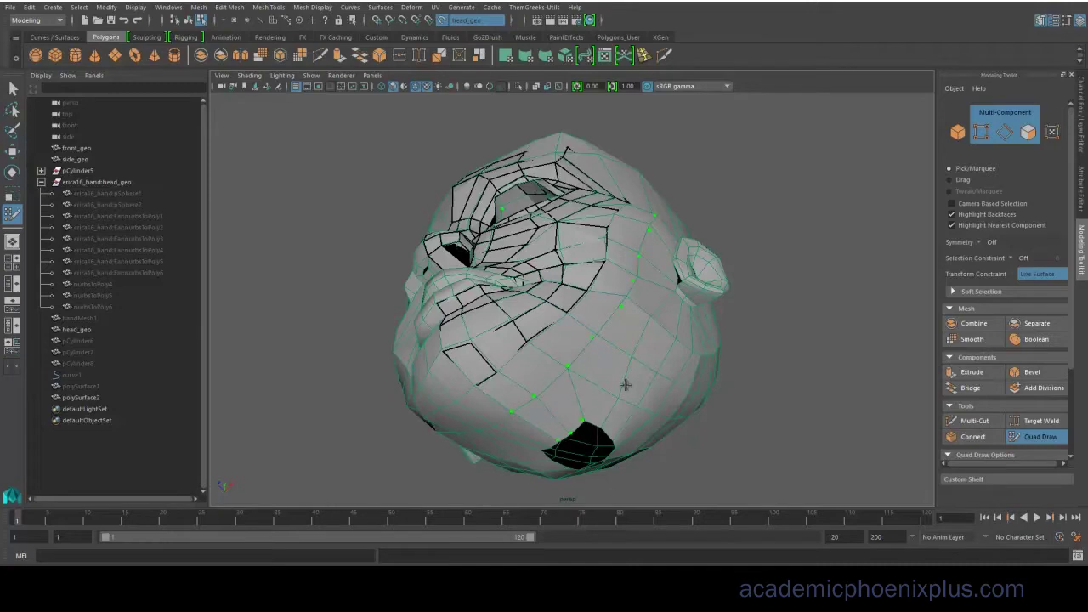
{"action": "left_click_drag", "start_coordinate": [626, 385], "coordinate": [578, 336], "text": "alt"}
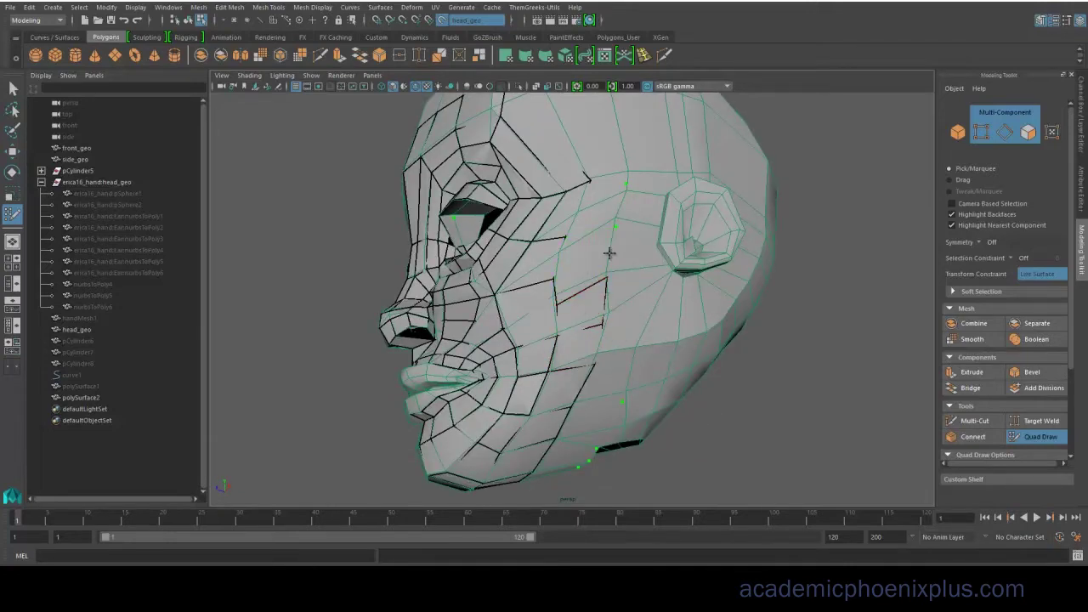
{"action": "mouse_move", "coordinate": [593, 247]}
{"action": "left_mouse_down", "text": "alt"}
{"action": "mouse_move", "coordinate": [583, 413]}
{"action": "mouse_move", "coordinate": [629, 355]}
{"action": "mouse_move", "coordinate": [623, 348]}
{"action": "left_mouse_up", "text": "alt"}
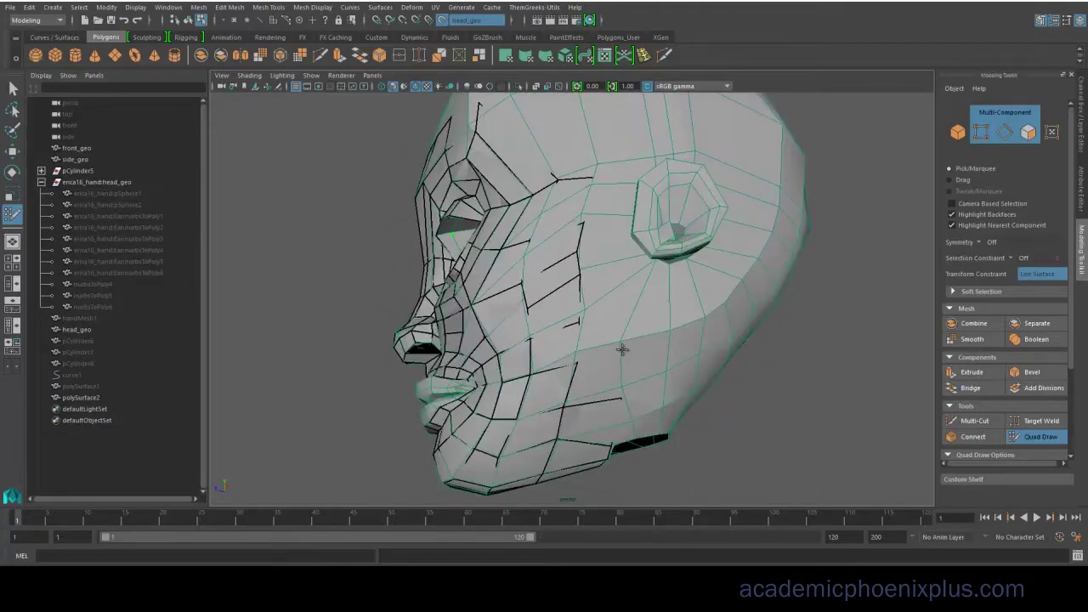
Extend the mesh with a column of quads in front of the ear, from the temple down to the jaw.
{"action": "left_click", "coordinate": [634, 178]}
{"action": "left_click", "coordinate": [617, 198], "text": "shift"}
{"action": "left_click", "coordinate": [607, 234], "text": "shift"}
{"action": "left_click", "coordinate": [602, 256], "text": "shift"}
{"action": "left_click", "coordinate": [607, 291], "text": "shift"}
{"action": "left_click", "coordinate": [603, 342], "text": "shift"}
{"action": "left_click", "coordinate": [597, 380], "text": "shift"}
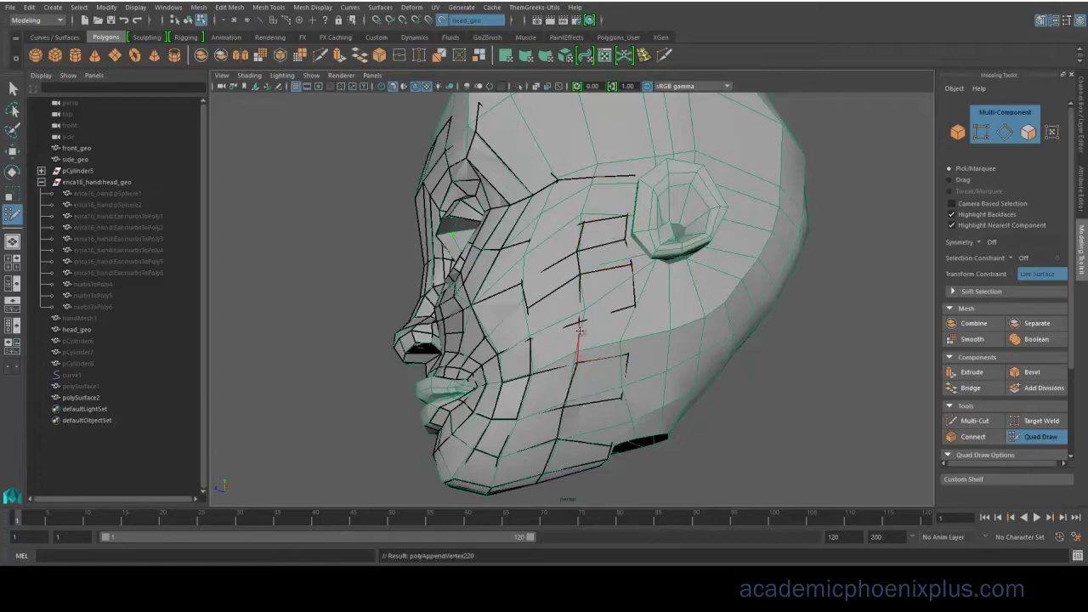
Place a row of points across the upper forehead toward the temple, and fill the quads beside the outer brow.
{"action": "left_click_drag", "start_coordinate": [579, 330], "coordinate": [571, 305], "text": "alt"}
{"action": "mouse_move", "coordinate": [612, 255]}
{"action": "left_mouse_down", "text": "alt"}
{"action": "mouse_move", "coordinate": [535, 350]}
{"action": "mouse_move", "coordinate": [578, 289]}
{"action": "left_mouse_up", "text": "alt"}
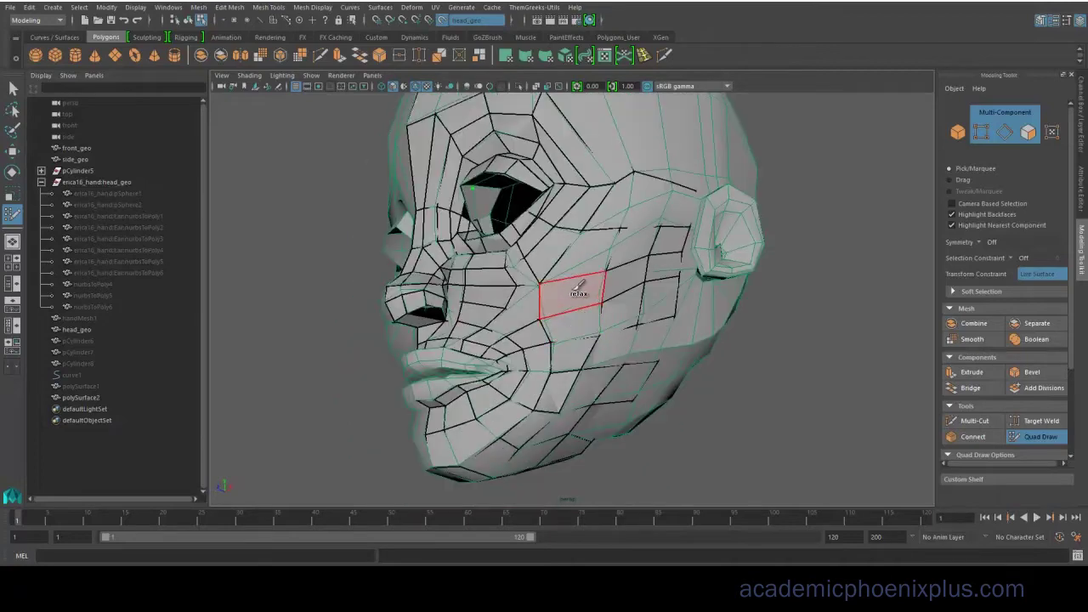
{"action": "mouse_move", "coordinate": [517, 311]}
{"action": "left_mouse_down", "text": "alt"}
{"action": "mouse_move", "coordinate": [498, 365]}
{"action": "mouse_move", "coordinate": [544, 415]}
{"action": "mouse_move", "coordinate": [527, 450]}
{"action": "mouse_move", "coordinate": [535, 464]}
{"action": "left_mouse_up", "text": "alt"}
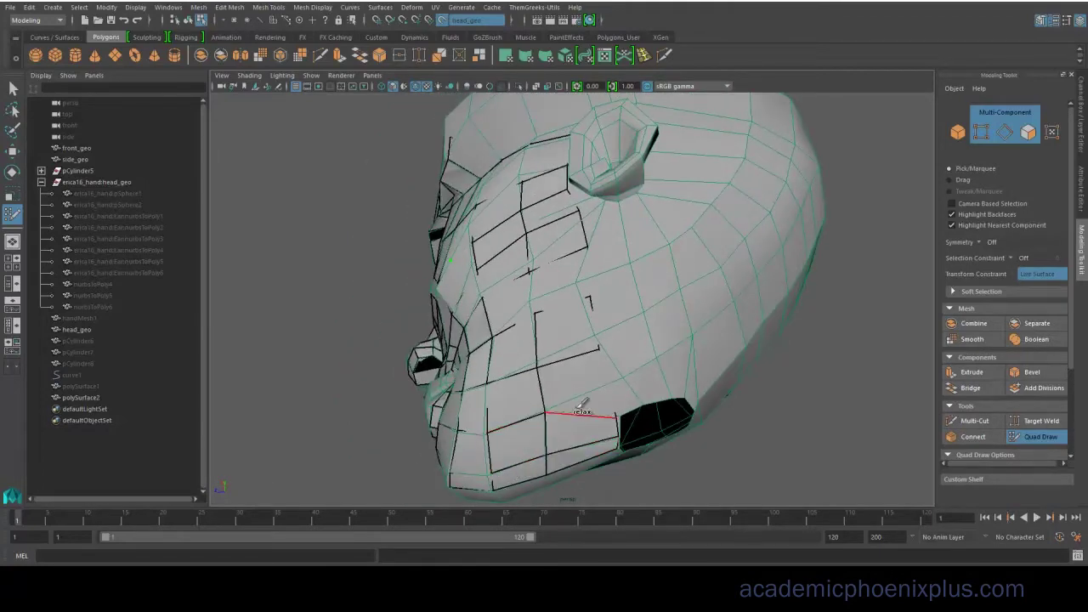
{"action": "left_click_drag", "start_coordinate": [581, 408], "coordinate": [606, 306], "text": "alt"}
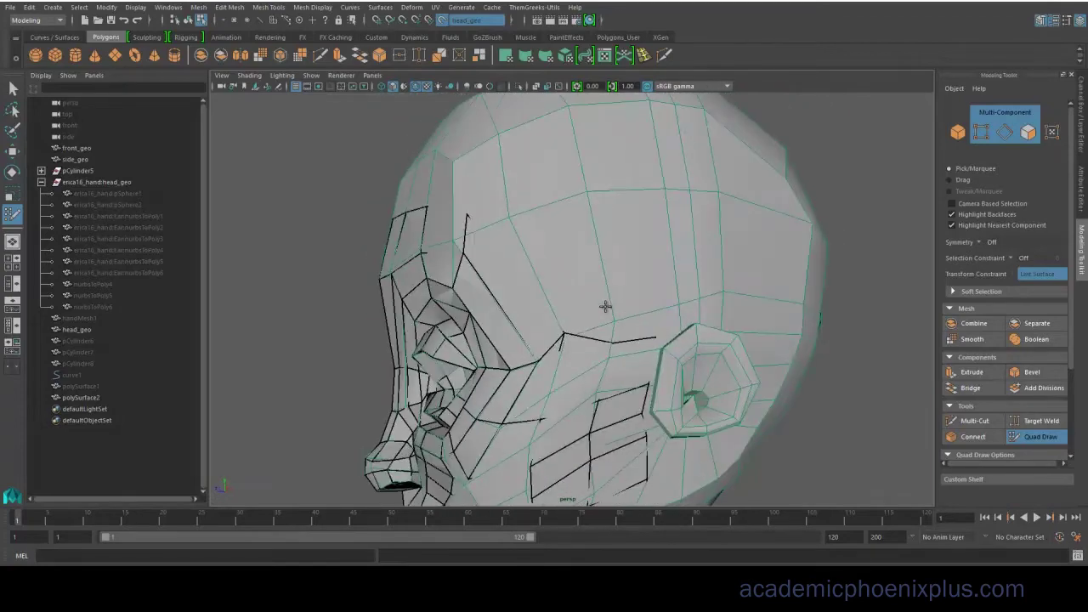
{"action": "left_click_drag", "start_coordinate": [629, 358], "coordinate": [414, 173], "text": "alt"}
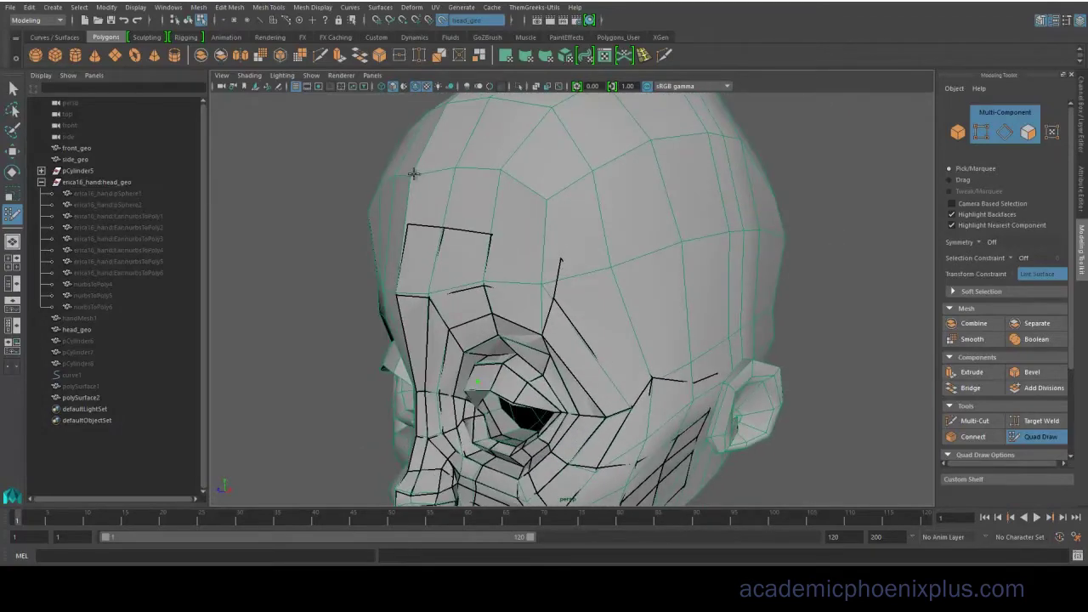
{"action": "left_click_drag", "start_coordinate": [527, 192], "coordinate": [556, 225], "text": "alt"}
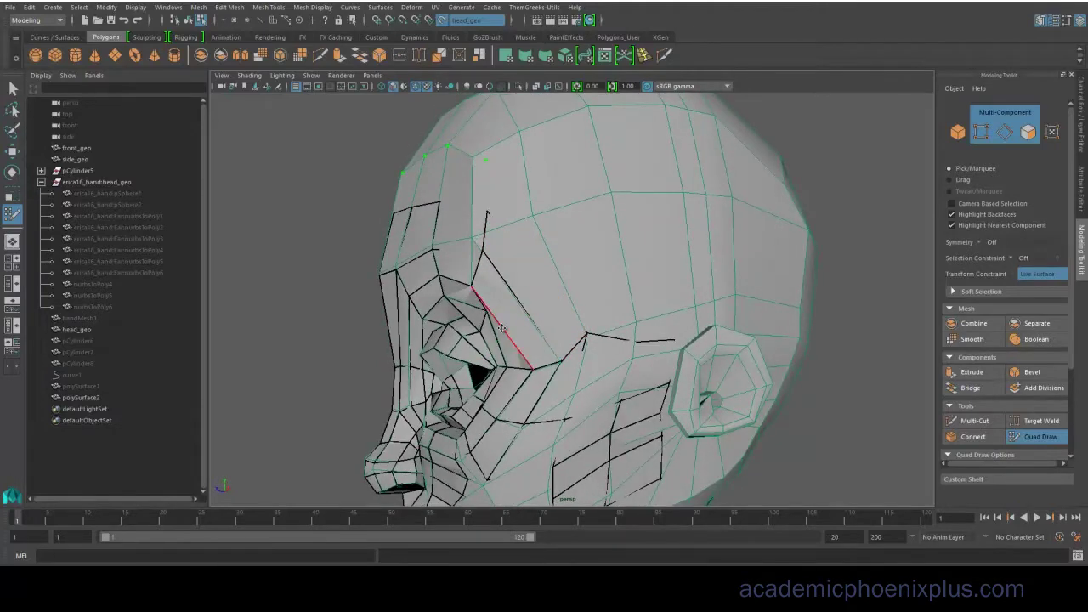
{"action": "mouse_move", "coordinate": [566, 308]}
{"action": "left_mouse_down", "text": "alt"}
{"action": "mouse_move", "coordinate": [614, 314]}
{"action": "mouse_move", "coordinate": [679, 235]}
{"action": "left_mouse_up", "text": "alt"}
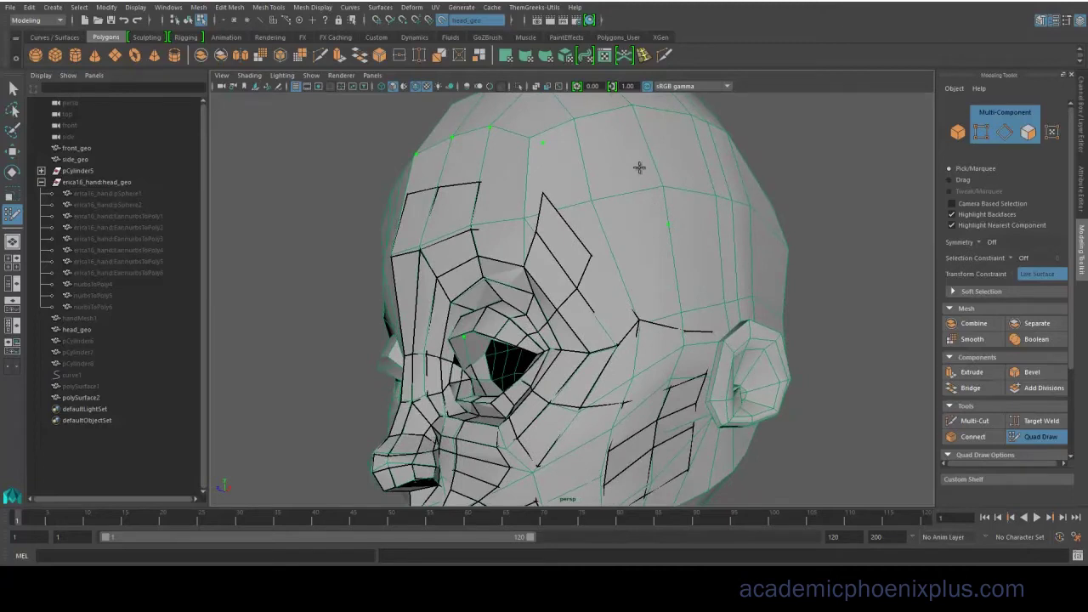
Fill the upper forehead quads and the temple quads between the brow and the ear.
{"action": "left_click_drag", "start_coordinate": [640, 168], "coordinate": [631, 189], "text": "alt"}
{"action": "left_click", "coordinate": [442, 169], "text": "shift"}
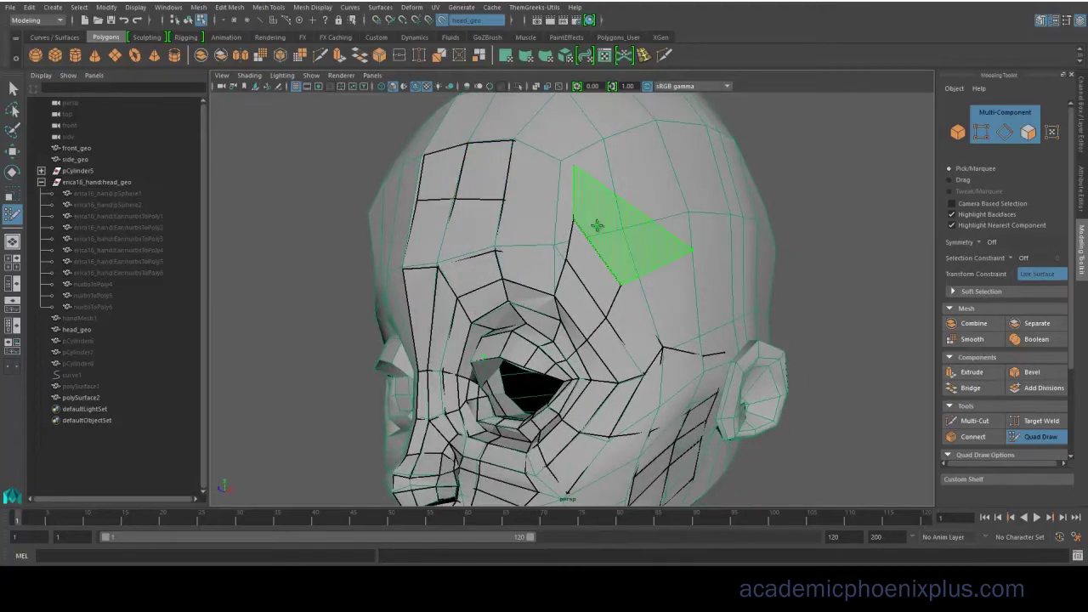
{"action": "left_click_drag", "start_coordinate": [688, 274], "coordinate": [626, 211], "text": "alt"}
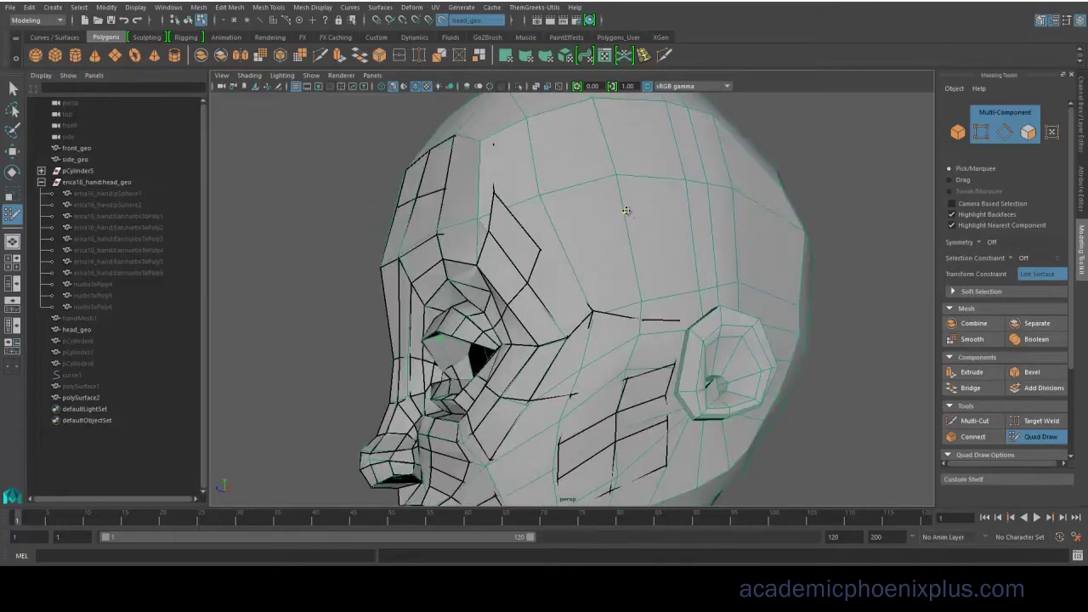
{"action": "left_click", "coordinate": [529, 194], "text": "shift"}
{"action": "left_click", "coordinate": [588, 275], "text": "shift"}
Reshape the quads below the lower lip by repositioning their vertices, and fill the gap between the chin quads and the lip.
{"action": "left_click_drag", "start_coordinate": [588, 275], "coordinate": [646, 285], "text": "alt"}
{"action": "middle_click_drag", "start_coordinate": [646, 285], "coordinate": [638, 232], "text": "alt"}
{"action": "right_click_drag", "start_coordinate": [638, 231], "coordinate": [697, 255], "text": "alt"}
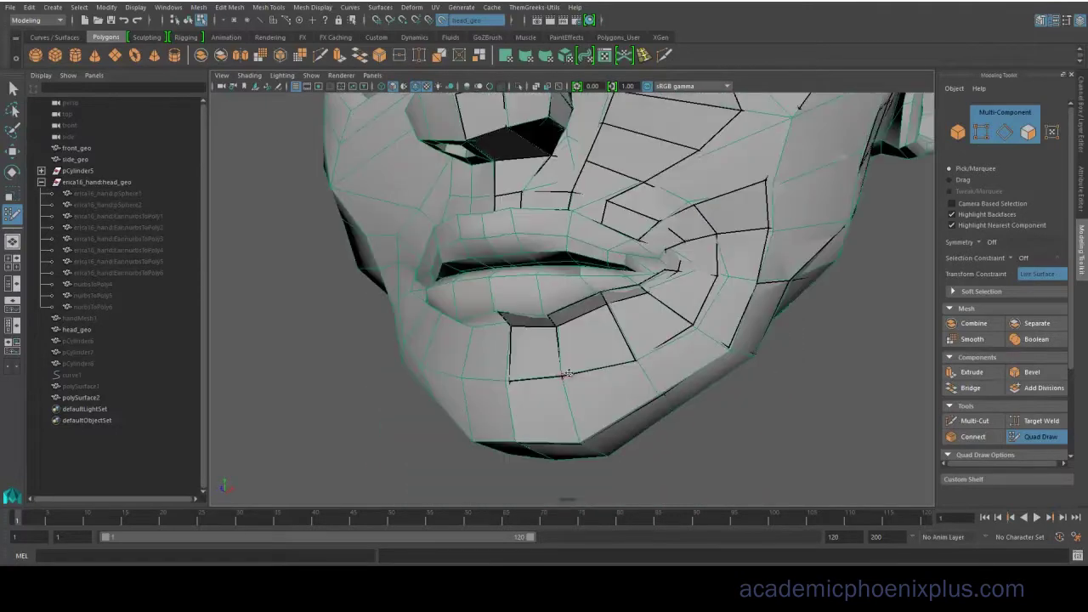
{"action": "left_click_drag", "start_coordinate": [511, 334], "coordinate": [510, 358]}
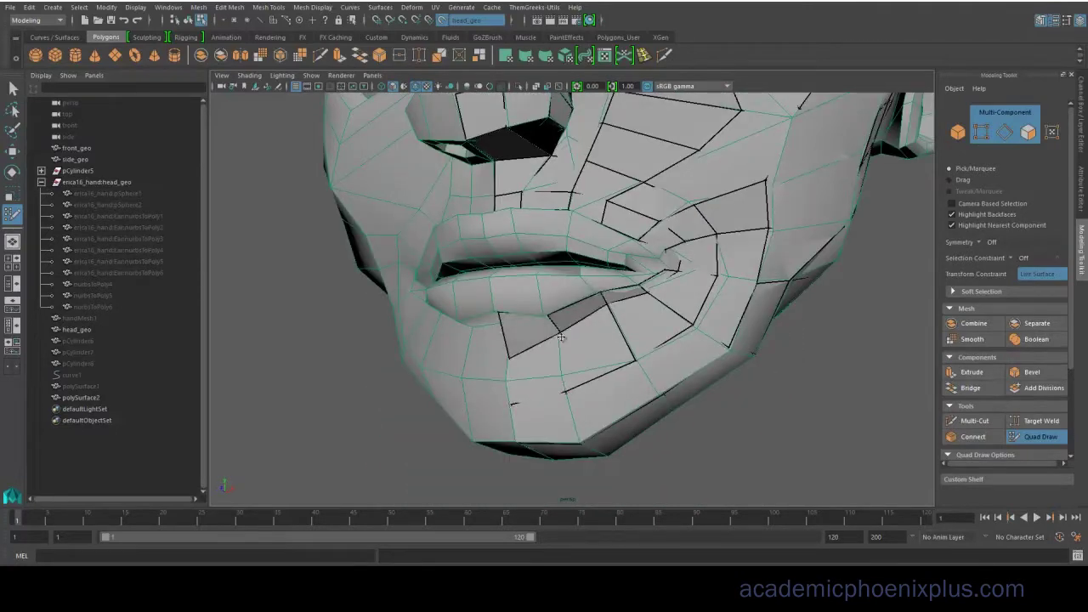
{"action": "left_click_drag", "start_coordinate": [557, 327], "coordinate": [562, 351]}
{"action": "left_click", "coordinate": [545, 316], "text": "shift"}
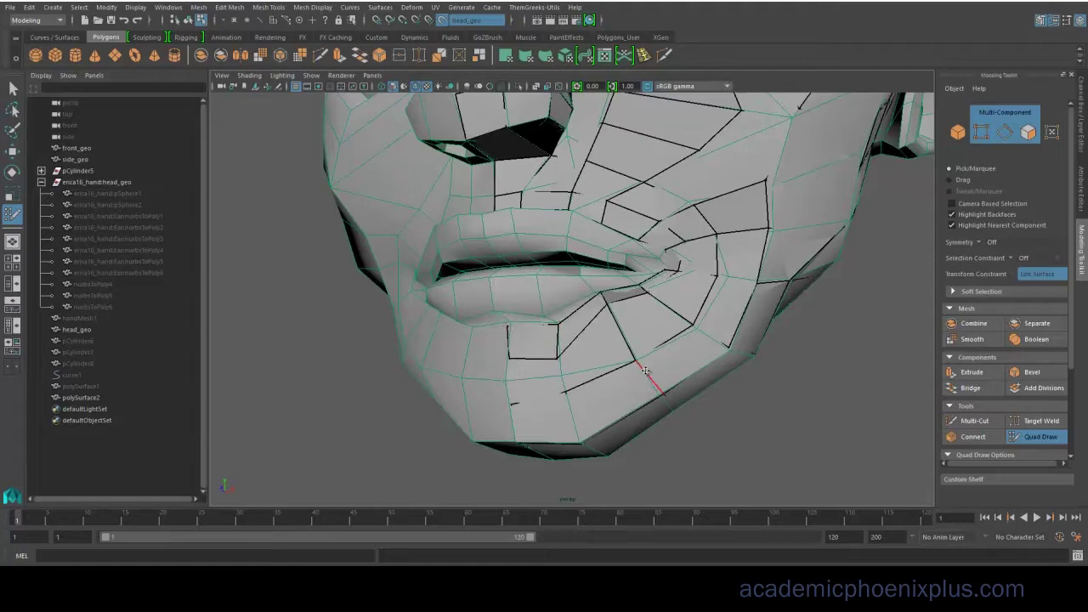
{"action": "mouse_move", "coordinate": [606, 305]}
{"action": "left_mouse_down"}
{"action": "mouse_move", "coordinate": [627, 342]}
{"action": "mouse_move", "coordinate": [613, 303]}
{"action": "left_mouse_up"}
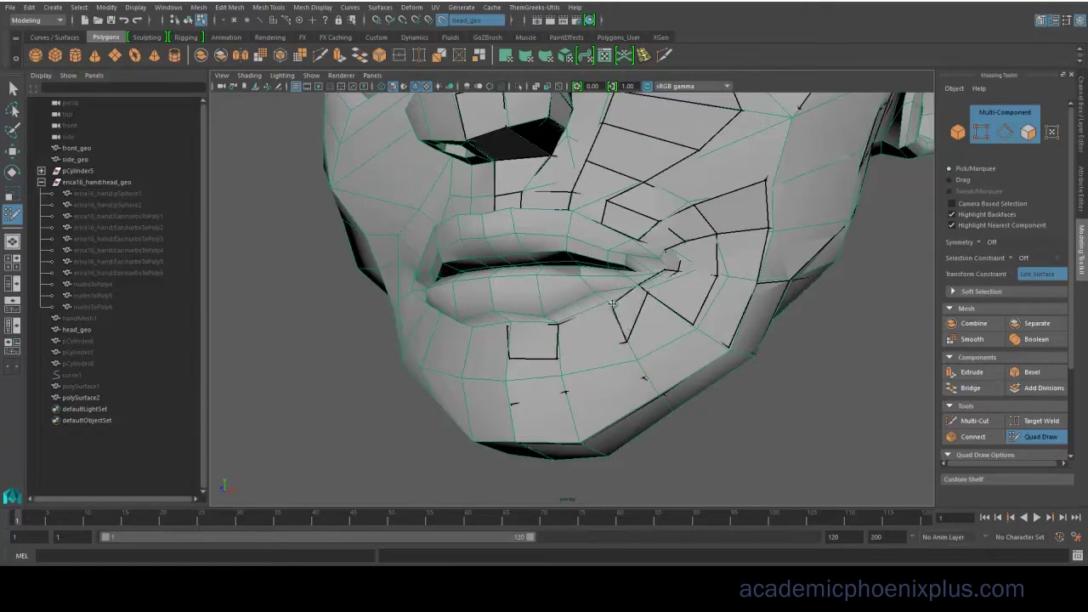
Reposition the vertices around the mouth corner to even out the quads surrounding it.
{"action": "left_click_drag", "start_coordinate": [676, 326], "coordinate": [601, 321], "text": "alt"}
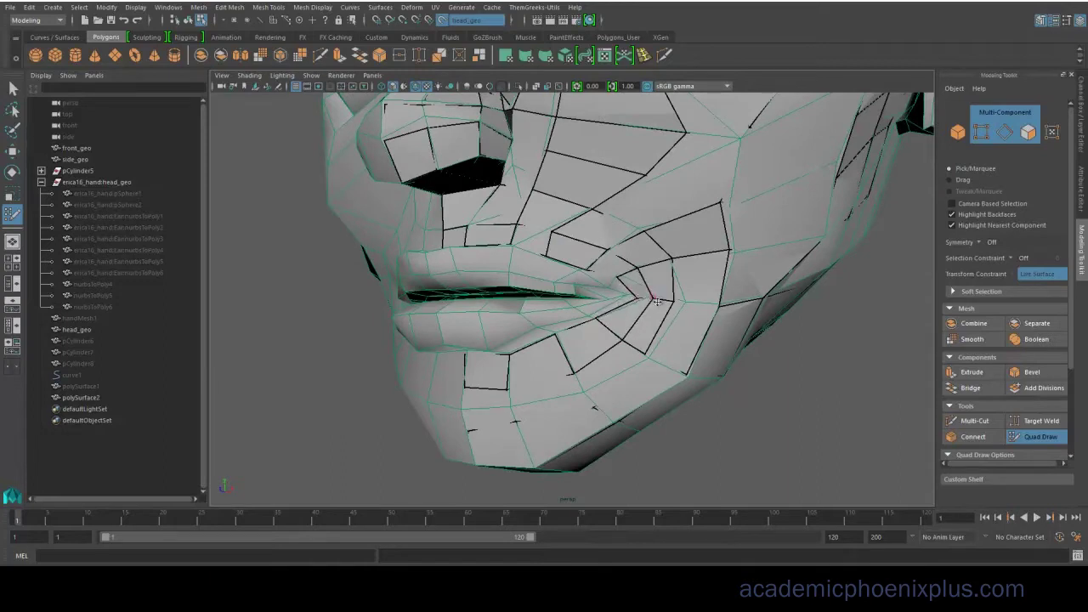
{"action": "mouse_move", "coordinate": [675, 301]}
{"action": "left_mouse_down"}
{"action": "mouse_move", "coordinate": [684, 301]}
{"action": "mouse_move", "coordinate": [665, 297]}
{"action": "left_mouse_up"}
{"action": "left_click_drag", "start_coordinate": [626, 279], "coordinate": [601, 274]}
{"action": "mouse_move", "coordinate": [619, 300]}
{"action": "left_mouse_down", "text": "alt"}
{"action": "mouse_move", "coordinate": [651, 288]}
{"action": "mouse_move", "coordinate": [635, 301]}
{"action": "mouse_move", "coordinate": [642, 317]}
{"action": "left_mouse_up", "text": "alt"}
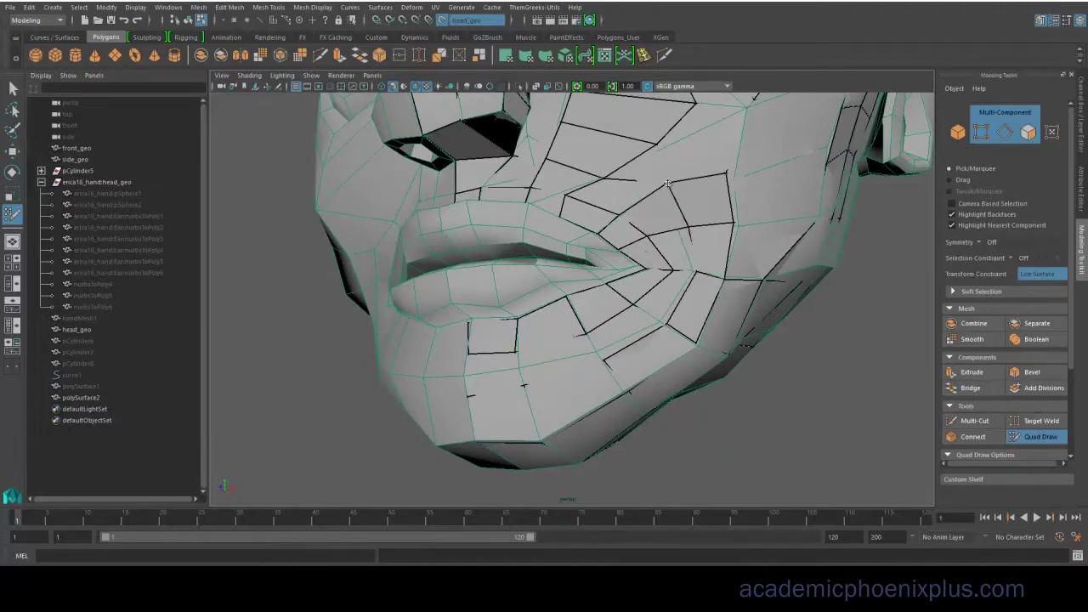
{"action": "left_click_drag", "start_coordinate": [658, 196], "coordinate": [652, 244], "text": "alt"}
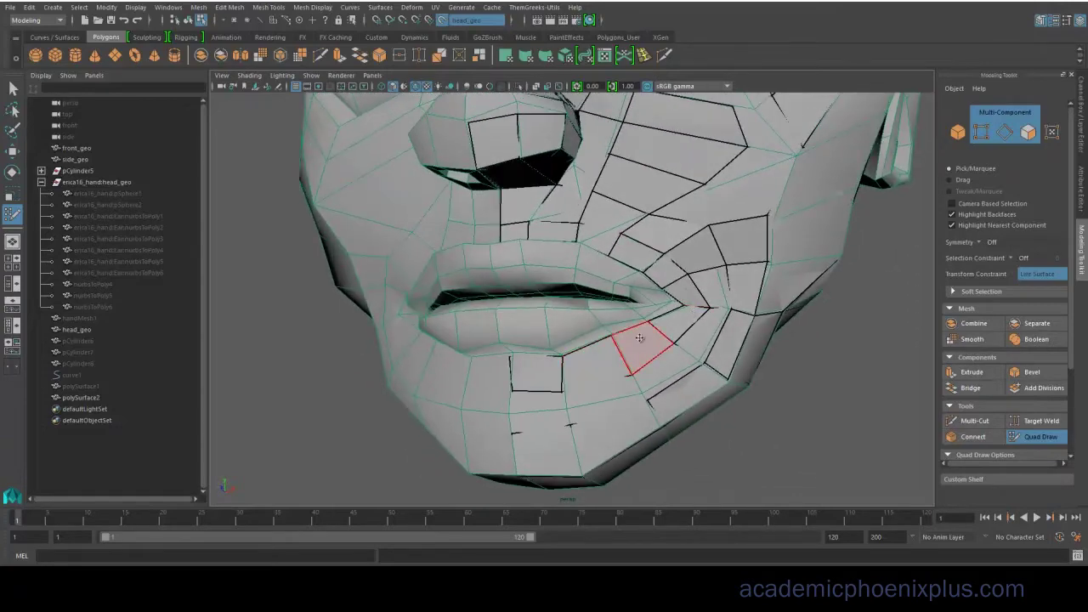
{"action": "left_click_drag", "start_coordinate": [640, 338], "coordinate": [661, 325], "text": "alt"}
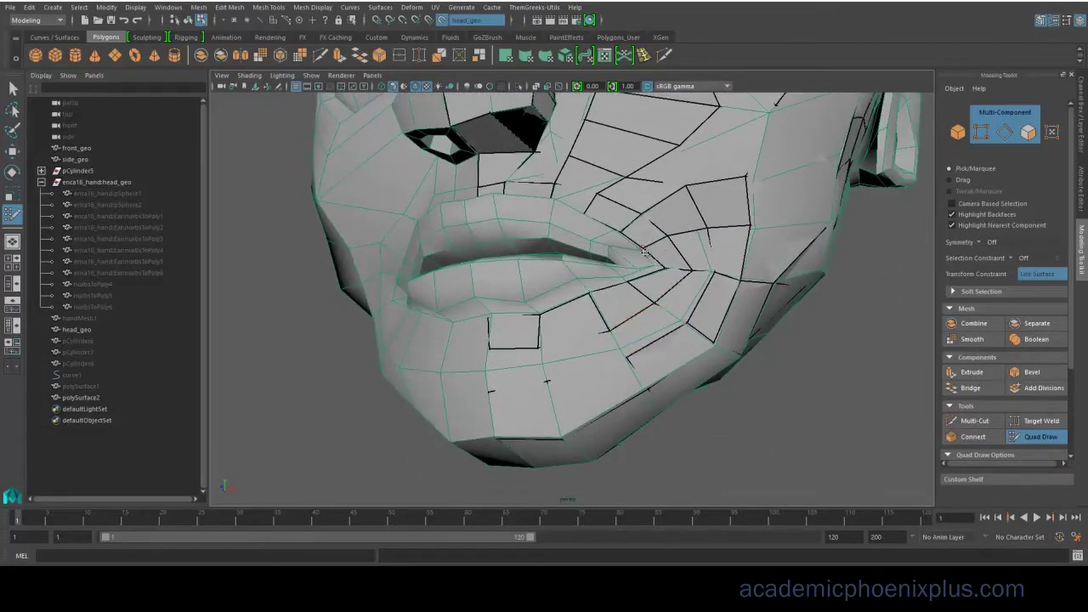
Place a row of points along the upper lip's outline, from its middle to the mouth corner.
{"action": "mouse_move", "coordinate": [645, 251]}
{"action": "left_mouse_down", "text": "alt"}
{"action": "mouse_move", "coordinate": [518, 322]}
{"action": "mouse_move", "coordinate": [583, 328]}
{"action": "mouse_move", "coordinate": [683, 277]}
{"action": "mouse_move", "coordinate": [561, 294]}
{"action": "left_mouse_up", "text": "alt"}
{"action": "left_click", "coordinate": [529, 324]}
{"action": "left_click", "coordinate": [562, 292]}
{"action": "scroll", "coordinate": [563, 292], "scroll_direction": "up", "scroll_amount": 4}
{"action": "left_click", "coordinate": [615, 223]}
{"action": "left_click", "coordinate": [682, 259]}
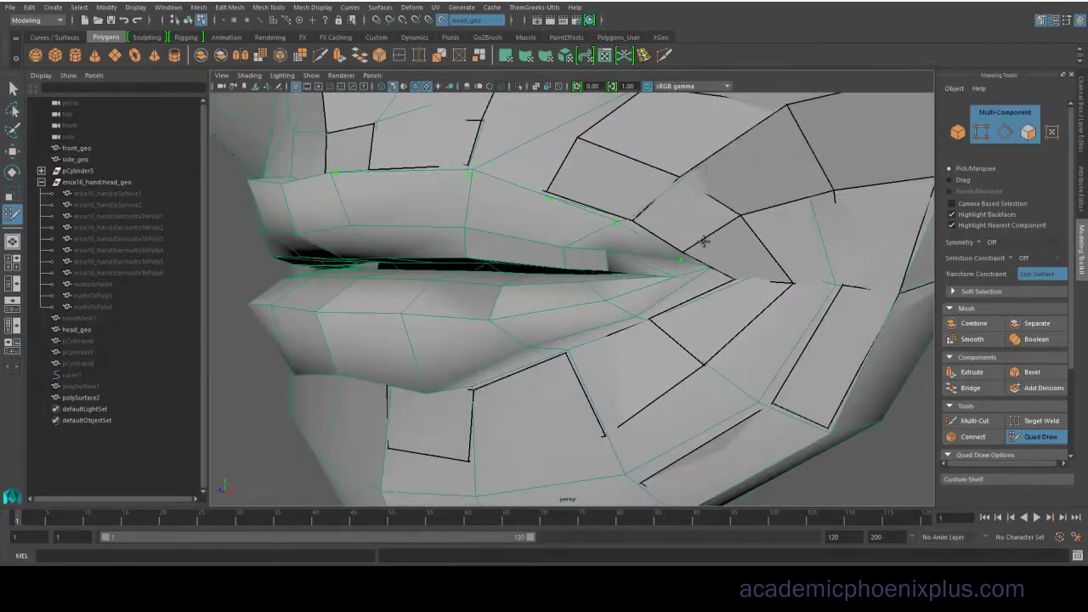
{"action": "left_click_drag", "start_coordinate": [704, 242], "coordinate": [712, 233], "text": "alt"}
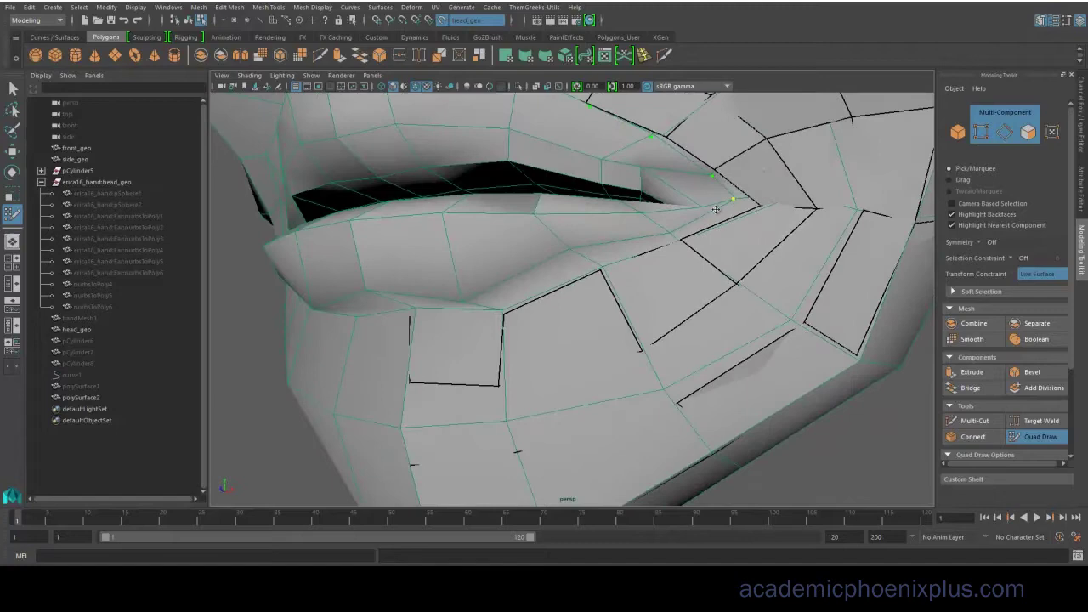
Place points along the lower lip's outline and fill quads between them and the surrounding chin and mouth-corner mesh.
{"action": "left_click", "coordinate": [368, 290]}
{"action": "left_click_drag", "start_coordinate": [563, 236], "coordinate": [580, 233], "text": "alt"}
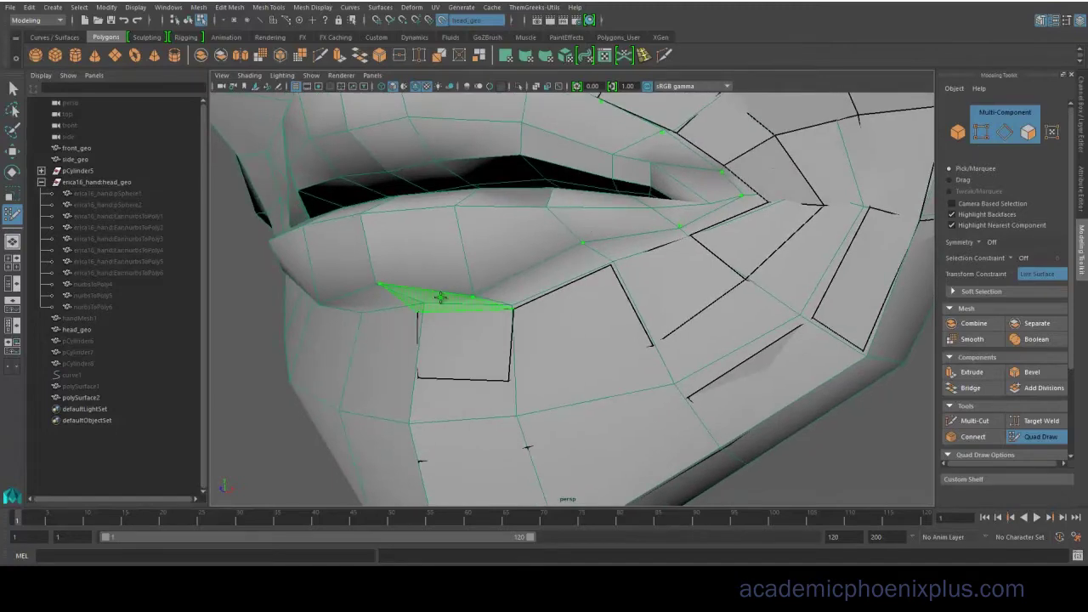
{"action": "left_click_drag", "start_coordinate": [441, 296], "coordinate": [540, 264], "text": "alt"}
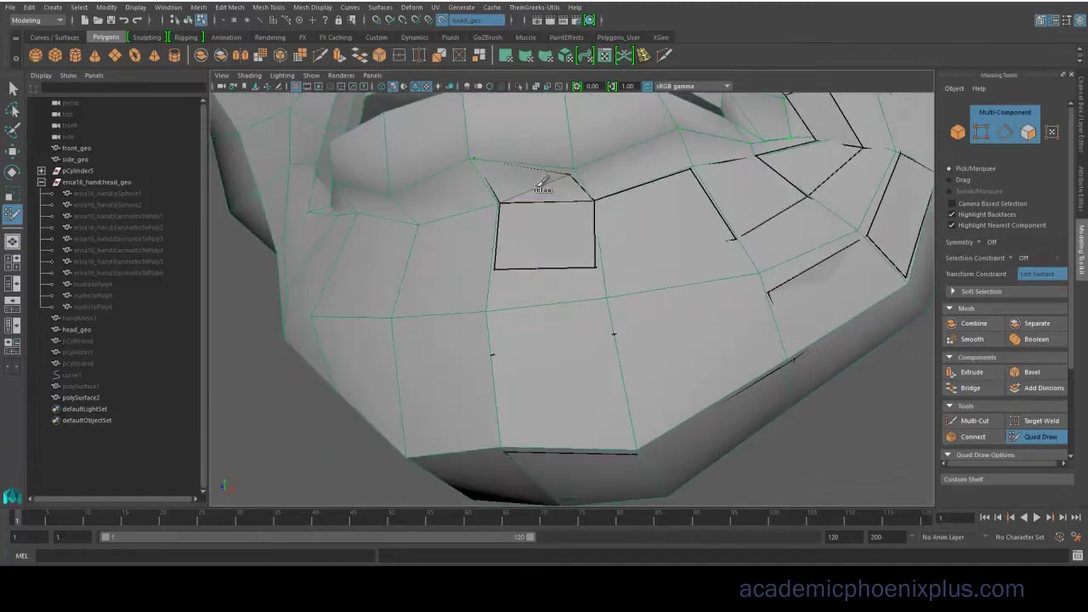
{"action": "left_click_drag", "start_coordinate": [697, 150], "coordinate": [731, 174], "text": "alt"}
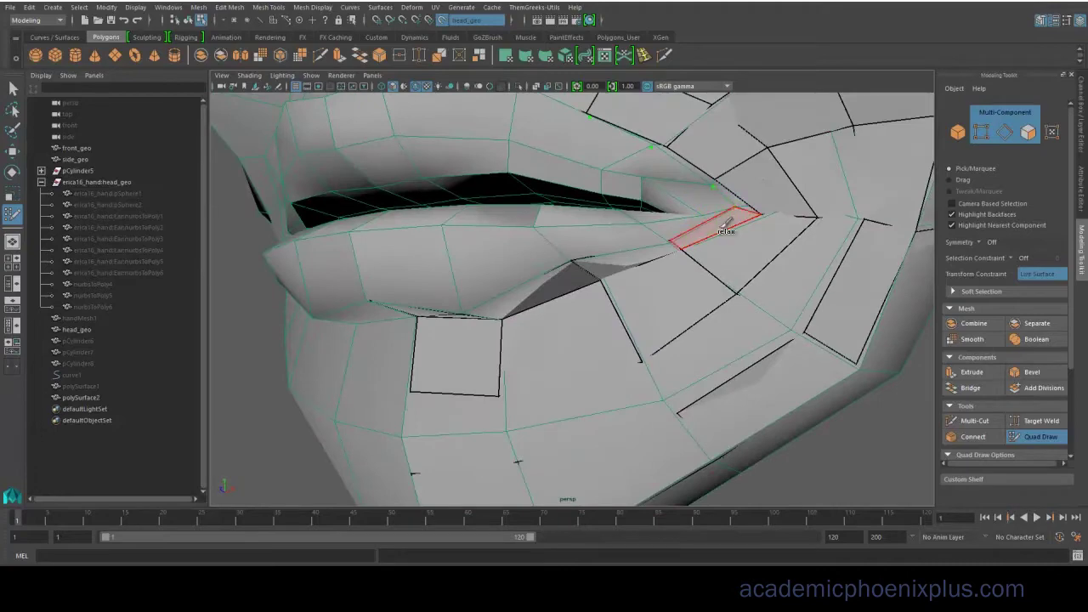
{"action": "mouse_move", "coordinate": [693, 221]}
{"action": "left_mouse_down", "text": "alt"}
{"action": "mouse_move", "coordinate": [740, 233]}
{"action": "mouse_move", "coordinate": [702, 255]}
{"action": "mouse_move", "coordinate": [687, 315]}
{"action": "left_mouse_up", "text": "alt"}
{"action": "key", "text": "ctrl+z"}
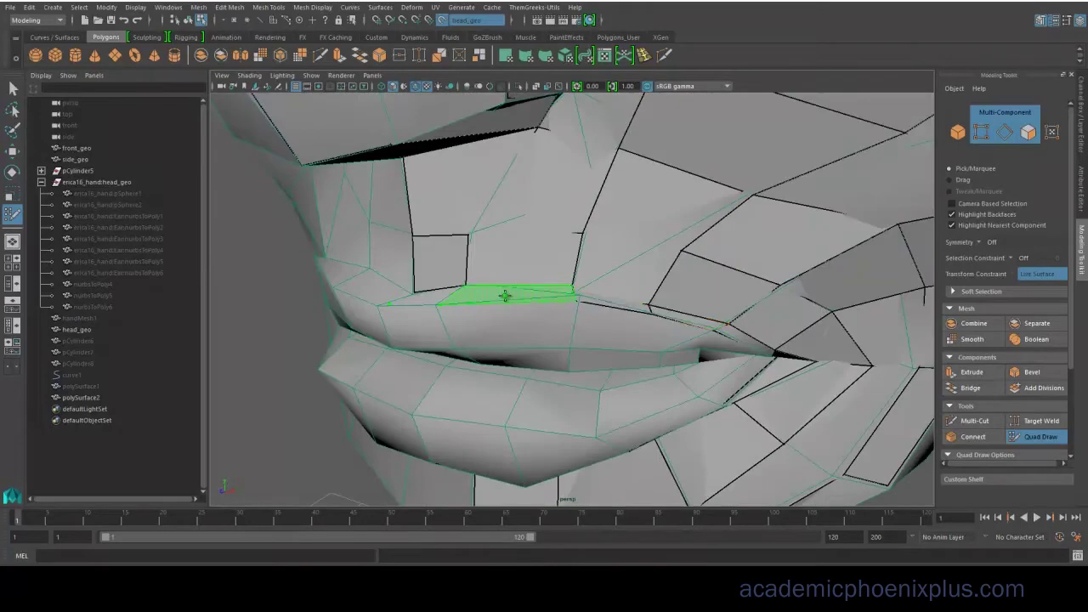
Place points along the upper lip's inner edge and fill the upper lip with quads down to the mouth opening.
{"action": "mouse_move", "coordinate": [426, 293]}
{"action": "left_mouse_down", "text": "alt"}
{"action": "mouse_move", "coordinate": [530, 263]}
{"action": "mouse_move", "coordinate": [458, 248]}
{"action": "left_mouse_up", "text": "alt"}
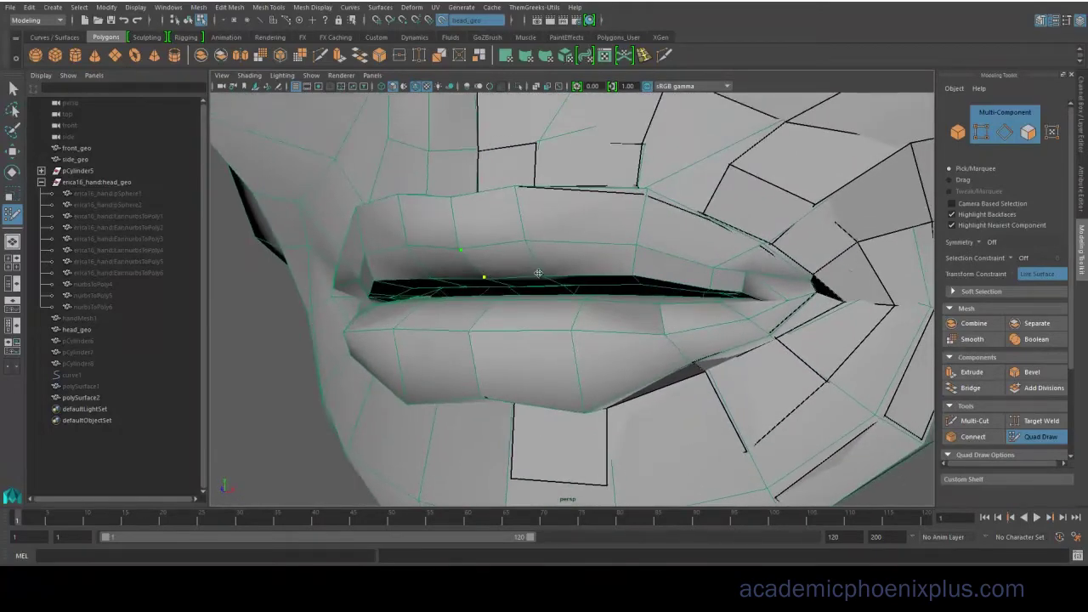
{"action": "mouse_move", "coordinate": [641, 248]}
{"action": "left_mouse_down", "text": "alt"}
{"action": "mouse_move", "coordinate": [680, 259]}
{"action": "mouse_move", "coordinate": [638, 270]}
{"action": "mouse_move", "coordinate": [653, 230]}
{"action": "mouse_move", "coordinate": [383, 243]}
{"action": "mouse_move", "coordinate": [442, 405]}
{"action": "left_mouse_up", "text": "alt"}
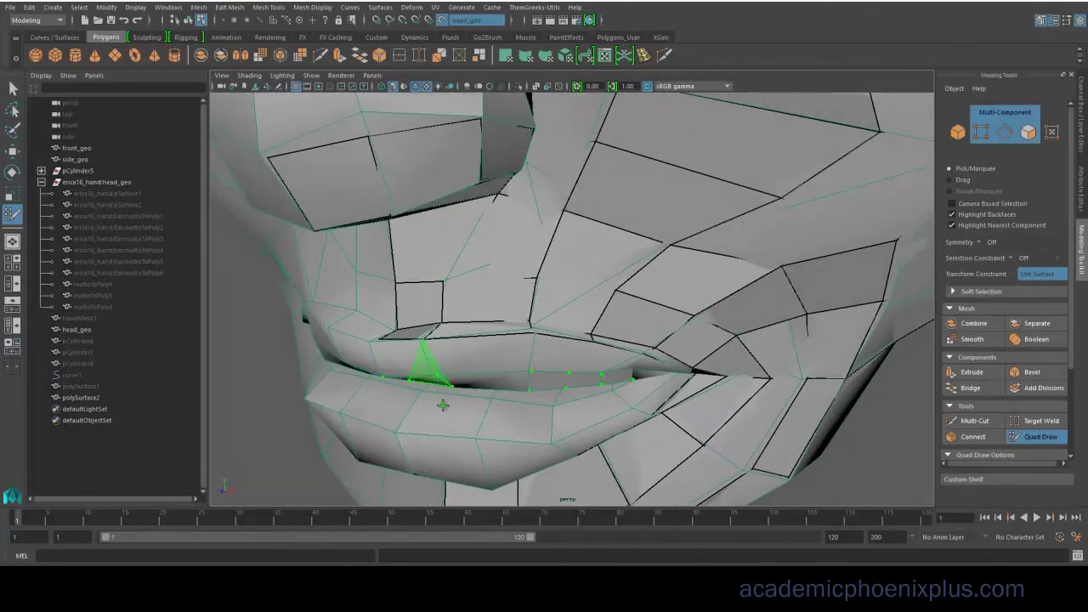
{"action": "mouse_move", "coordinate": [399, 355]}
{"action": "left_mouse_down", "text": "alt"}
{"action": "mouse_move", "coordinate": [444, 343]}
{"action": "mouse_move", "coordinate": [474, 293]}
{"action": "mouse_move", "coordinate": [450, 422]}
{"action": "mouse_move", "coordinate": [547, 298]}
{"action": "mouse_move", "coordinate": [518, 323]}
{"action": "mouse_move", "coordinate": [535, 367]}
{"action": "left_mouse_up", "text": "alt"}
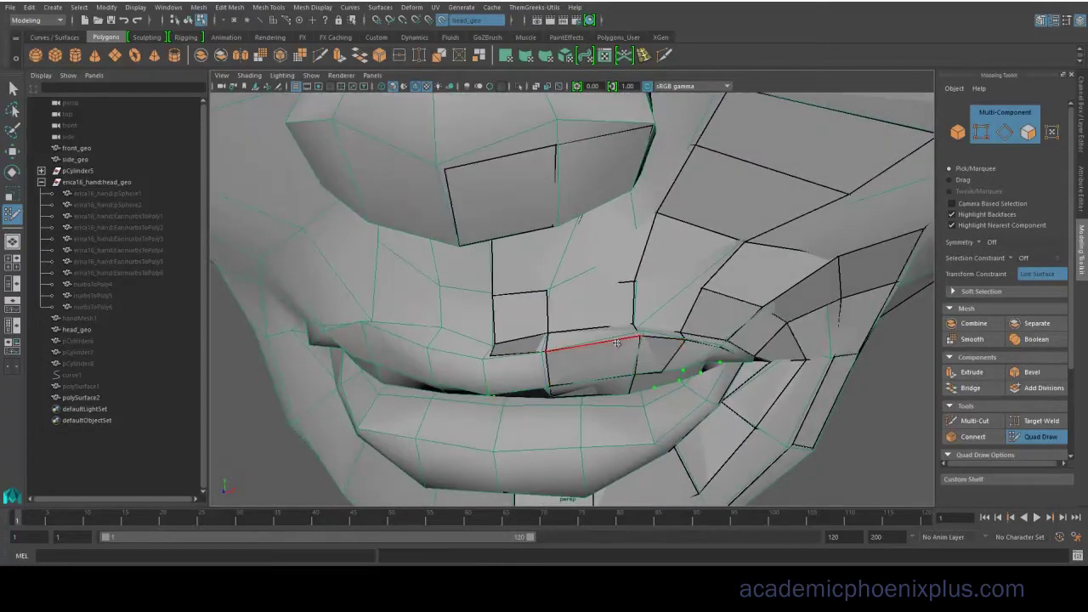
{"action": "mouse_move", "coordinate": [617, 343]}
{"action": "left_mouse_down", "text": "alt"}
{"action": "mouse_move", "coordinate": [537, 327]}
{"action": "mouse_move", "coordinate": [625, 326]}
{"action": "mouse_move", "coordinate": [605, 326]}
{"action": "mouse_move", "coordinate": [626, 325]}
{"action": "mouse_move", "coordinate": [659, 233]}
{"action": "mouse_move", "coordinate": [693, 262]}
{"action": "mouse_move", "coordinate": [688, 246]}
{"action": "mouse_move", "coordinate": [670, 262]}
{"action": "left_mouse_up", "text": "alt"}
{"action": "left_click", "coordinate": [578, 329], "text": "shift"}
{"action": "scroll", "coordinate": [527, 347], "scroll_direction": "up", "scroll_amount": 4}
Fill quads across the outer part of the lower lip, and undo the last misplaced quad.
{"action": "left_click_drag", "start_coordinate": [394, 243], "coordinate": [544, 317], "text": "alt"}
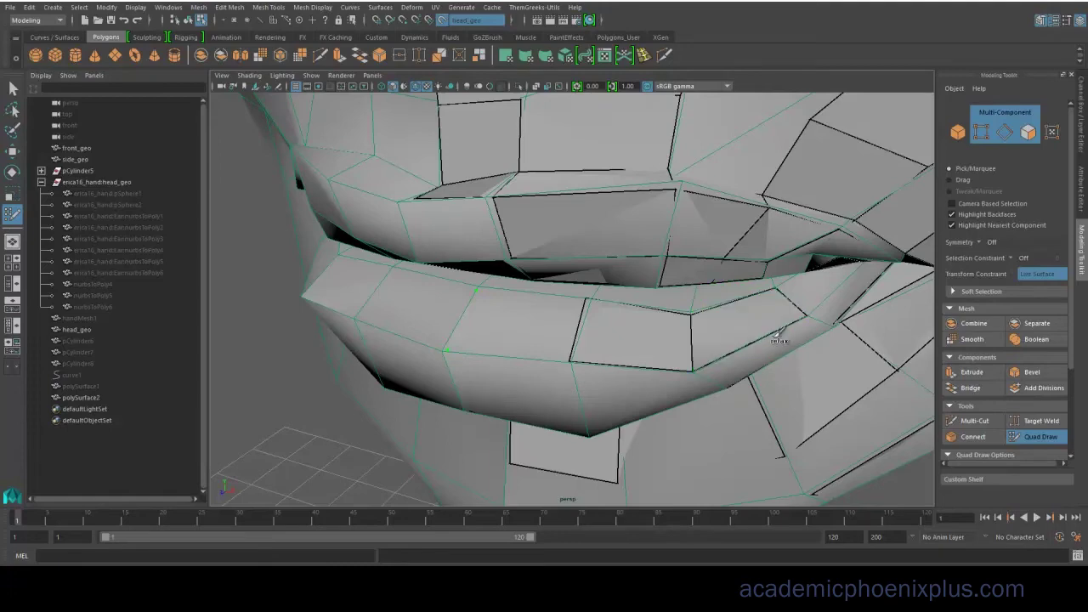
{"action": "left_click_drag", "start_coordinate": [778, 336], "coordinate": [714, 246], "text": "alt"}
{"action": "left_click", "coordinate": [703, 235], "text": "shift"}
{"action": "left_click", "coordinate": [463, 205], "text": "shift"}
{"action": "key", "text": "ctrl+z"}
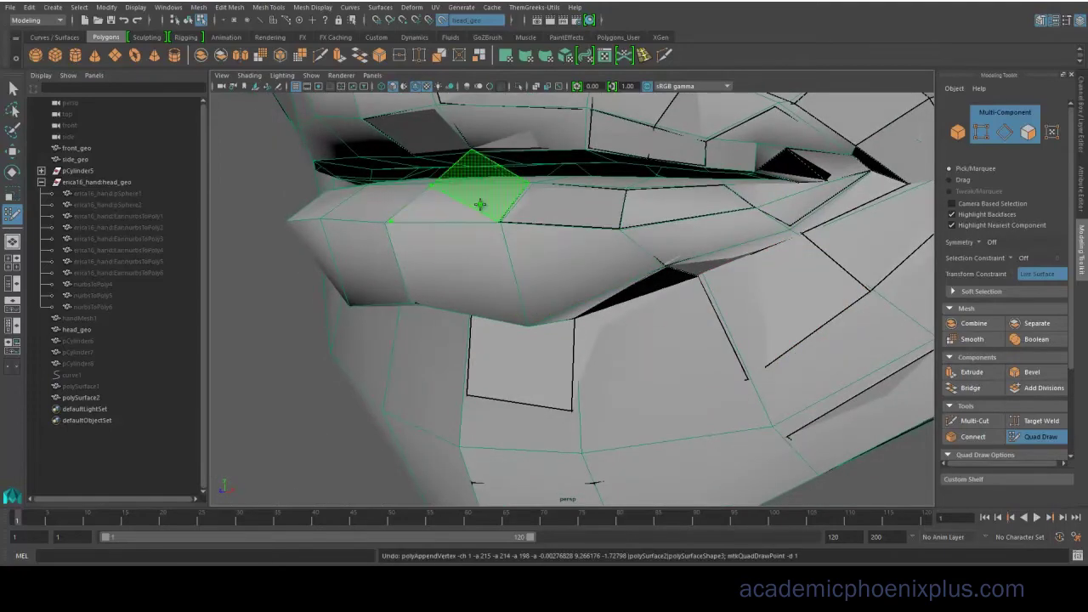
Fill the remaining lower lip quads and connect the upper and lower lips at the inner mouth corner.
{"action": "left_click_drag", "start_coordinate": [474, 267], "coordinate": [463, 348], "text": "alt"}
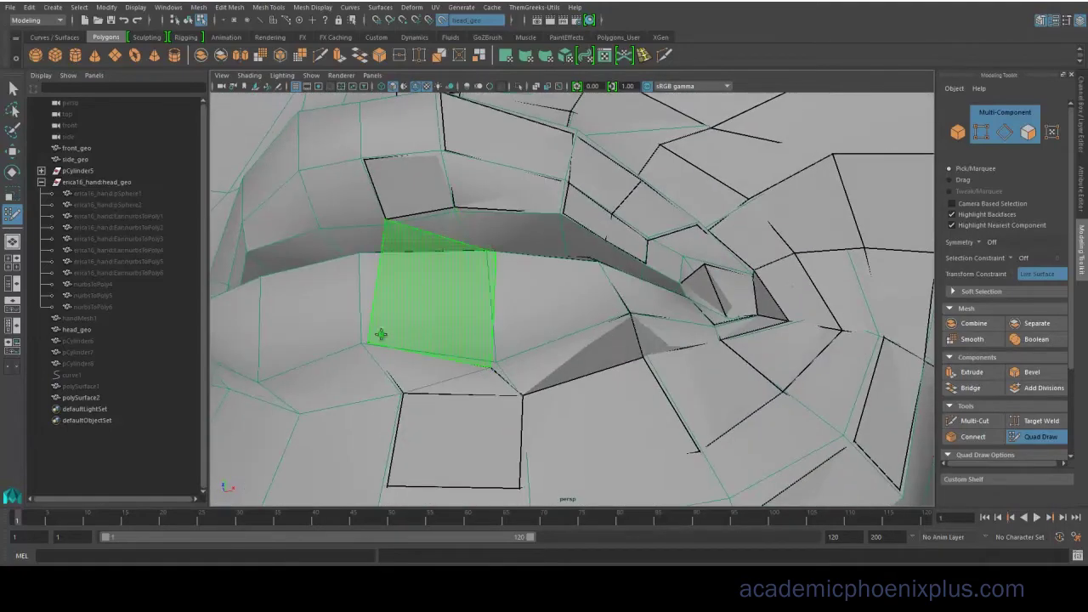
{"action": "left_click_drag", "start_coordinate": [433, 301], "coordinate": [415, 314], "text": "alt"}
{"action": "key", "text": "ctrl+z"}
{"action": "right_click_drag", "start_coordinate": [511, 327], "coordinate": [575, 335], "text": "alt"}
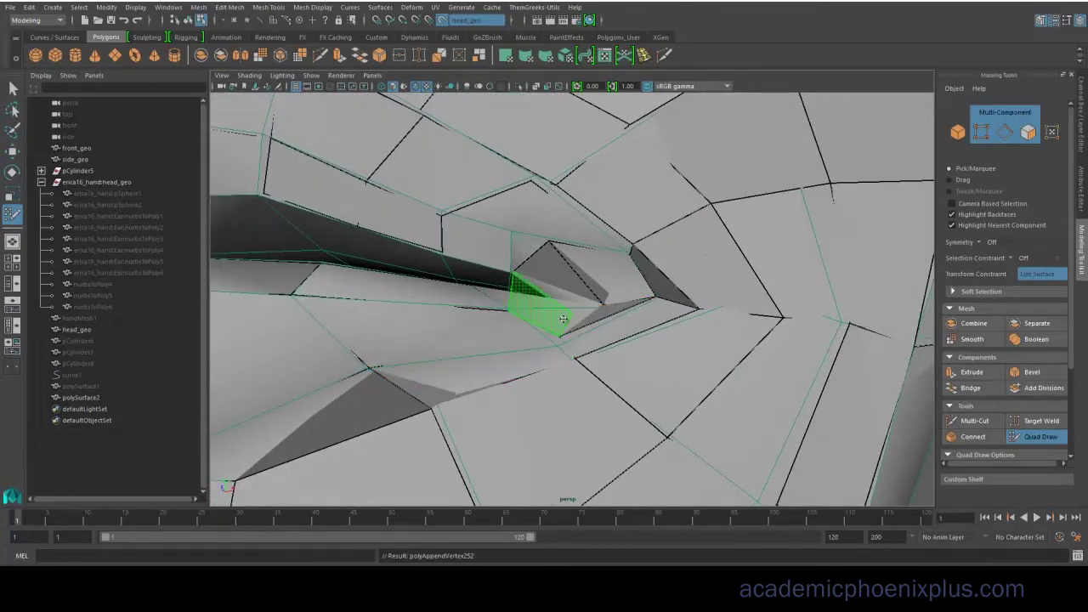
{"action": "mouse_move", "coordinate": [599, 310]}
{"action": "left_mouse_down", "text": "alt"}
{"action": "mouse_move", "coordinate": [599, 257]}
{"action": "mouse_move", "coordinate": [638, 315]}
{"action": "left_mouse_up", "text": "alt"}
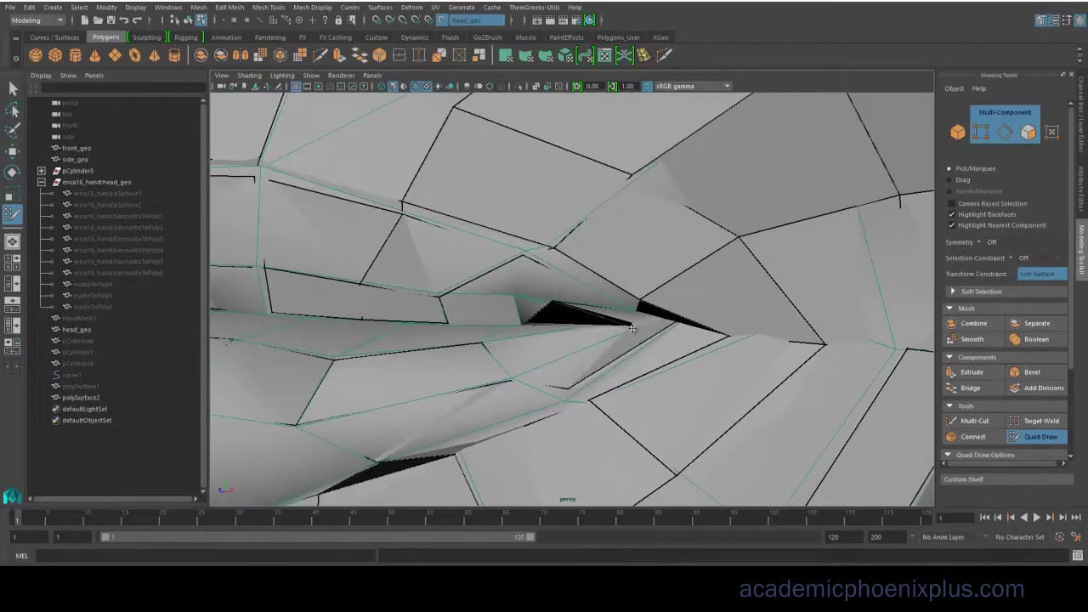
{"action": "right_click_drag", "start_coordinate": [637, 315], "coordinate": [587, 310], "text": "alt"}
Place points across the top of the forehead, and fill quads up the forehead and on the temple above the ear.
{"action": "middle_click_drag", "start_coordinate": [680, 183], "coordinate": [692, 303], "text": "alt"}
{"action": "left_click_drag", "start_coordinate": [693, 302], "coordinate": [672, 276], "text": "alt"}
{"action": "mouse_move", "coordinate": [630, 219]}
{"action": "left_mouse_down", "text": "alt"}
{"action": "mouse_move", "coordinate": [612, 240]}
{"action": "mouse_move", "coordinate": [631, 286]}
{"action": "mouse_move", "coordinate": [629, 264]}
{"action": "mouse_move", "coordinate": [661, 314]}
{"action": "left_mouse_up", "text": "alt"}
{"action": "mouse_move", "coordinate": [637, 267]}
{"action": "left_mouse_down", "text": "alt"}
{"action": "mouse_move", "coordinate": [629, 275]}
{"action": "mouse_move", "coordinate": [595, 170]}
{"action": "mouse_move", "coordinate": [462, 175]}
{"action": "mouse_move", "coordinate": [535, 175]}
{"action": "mouse_move", "coordinate": [584, 204]}
{"action": "mouse_move", "coordinate": [563, 214]}
{"action": "left_mouse_up", "text": "alt"}
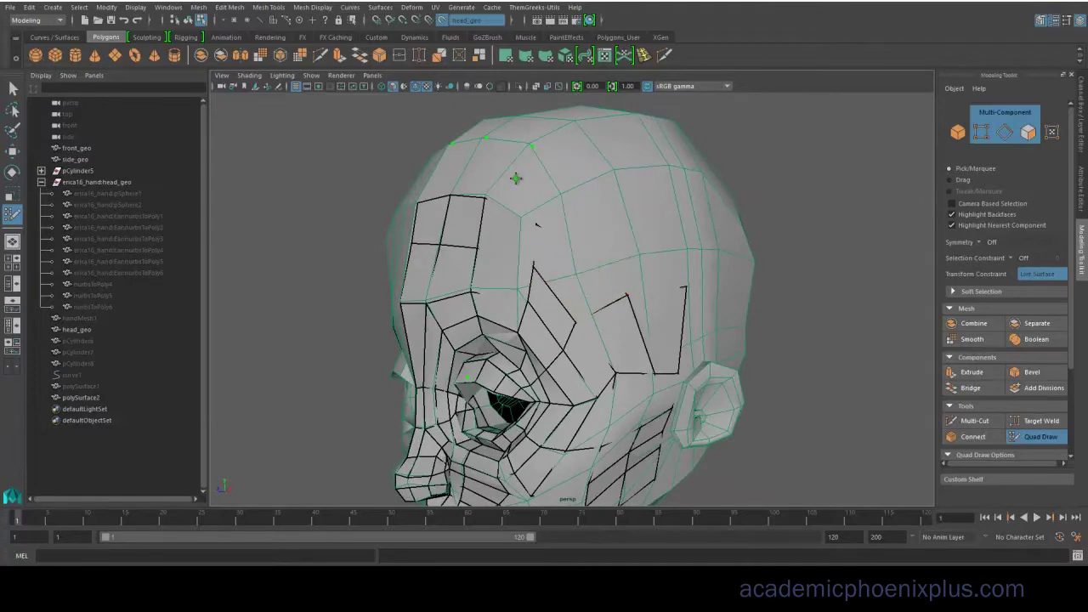
{"action": "mouse_move", "coordinate": [516, 178]}
{"action": "left_mouse_down", "text": "alt"}
{"action": "mouse_move", "coordinate": [506, 199]}
{"action": "mouse_move", "coordinate": [606, 252]}
{"action": "mouse_move", "coordinate": [565, 255]}
{"action": "mouse_move", "coordinate": [595, 272]}
{"action": "mouse_move", "coordinate": [586, 278]}
{"action": "left_mouse_up", "text": "alt"}
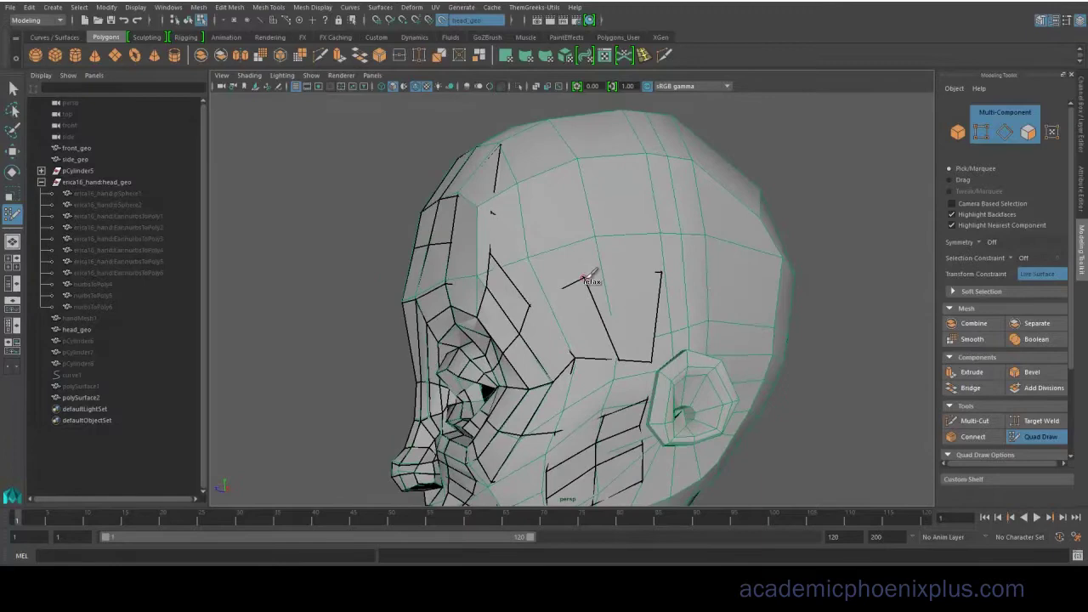
{"action": "left_click_drag", "start_coordinate": [609, 237], "coordinate": [456, 282], "text": "alt"}
{"action": "scroll", "coordinate": [540, 243], "scroll_direction": "up", "scroll_amount": 4}
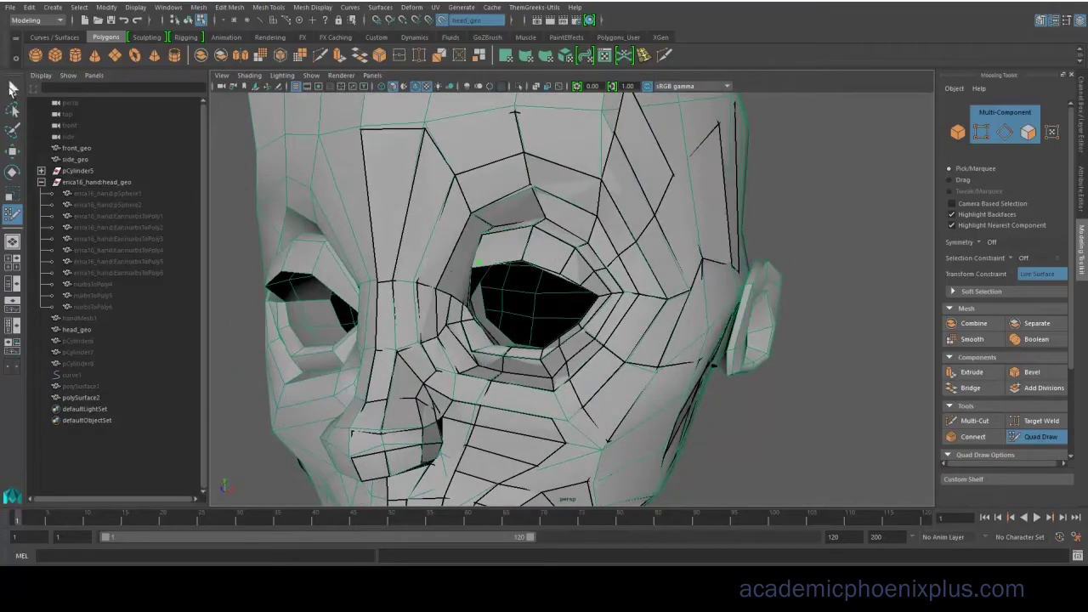
Leave Quad Draw, center the pivot of the half-face mesh polySurface2, and move the mesh sideways clear of the head.
{"action": "left_click", "coordinate": [12, 89]}
{"action": "scroll", "coordinate": [379, 156], "scroll_direction": "down", "scroll_amount": 4}
{"action": "right_click_drag", "start_coordinate": [633, 231], "coordinate": [691, 214]}
{"action": "key", "text": "w"}
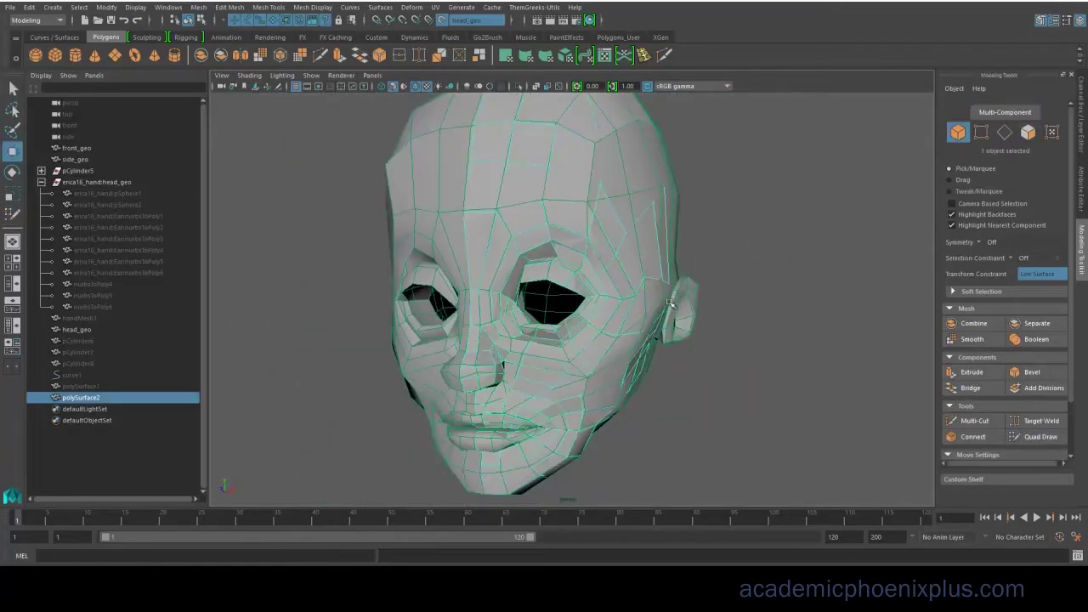
{"action": "scroll", "coordinate": [670, 303], "scroll_direction": "down", "scroll_amount": 3}
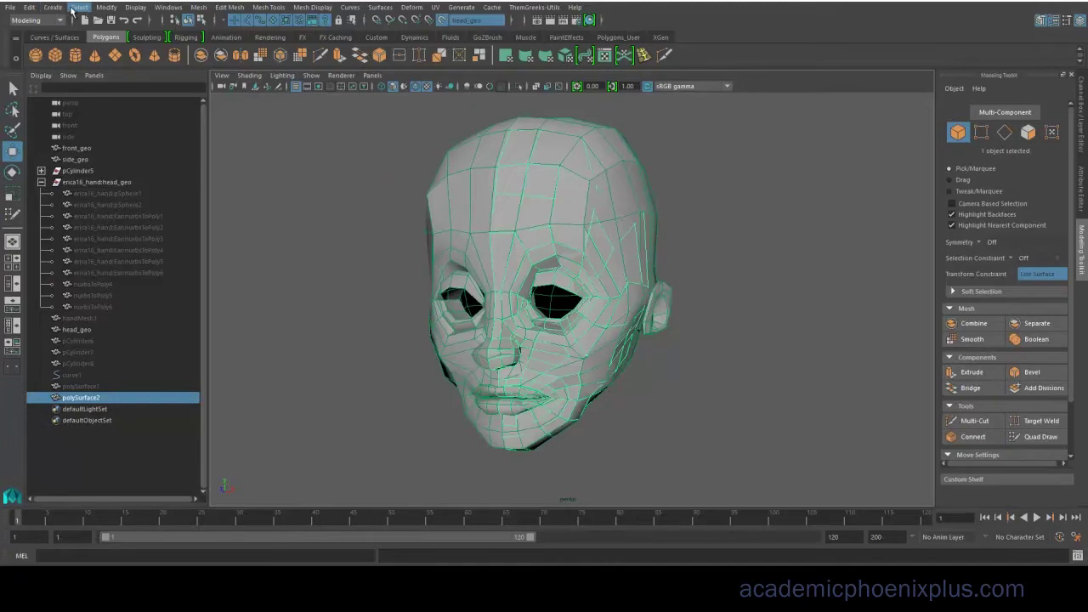
{"action": "left_click", "coordinate": [75, 7]}
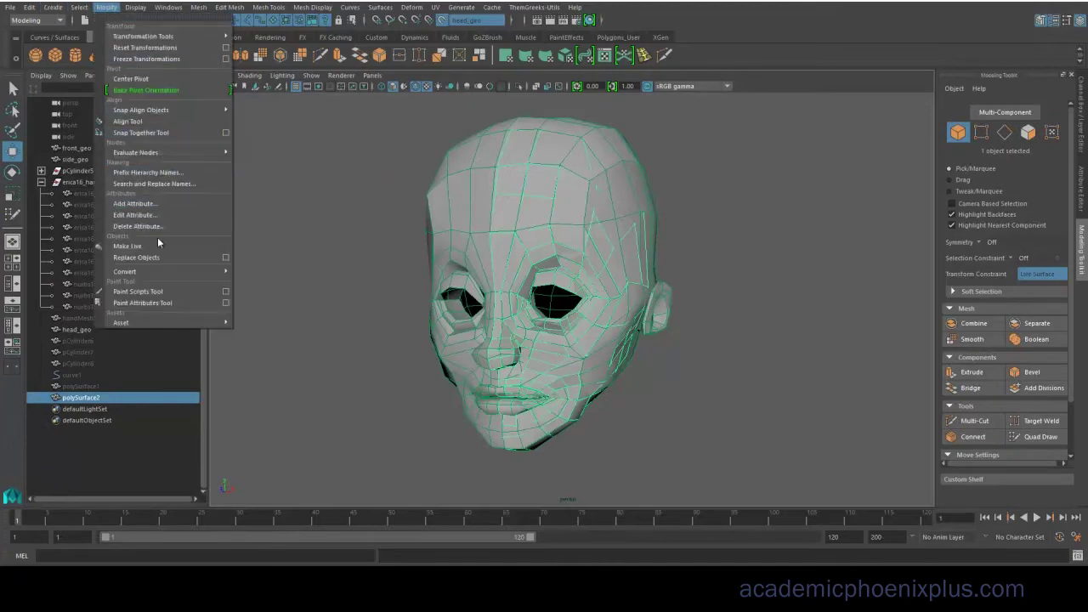
{"action": "left_click", "coordinate": [136, 82]}
{"action": "left_click_drag", "start_coordinate": [621, 290], "coordinate": [778, 287]}
Select edges bordering a gap in the upper eye socket of the half-face mesh, and try to fill the hole.
{"action": "scroll", "coordinate": [731, 275], "scroll_direction": "up", "scroll_amount": 6}
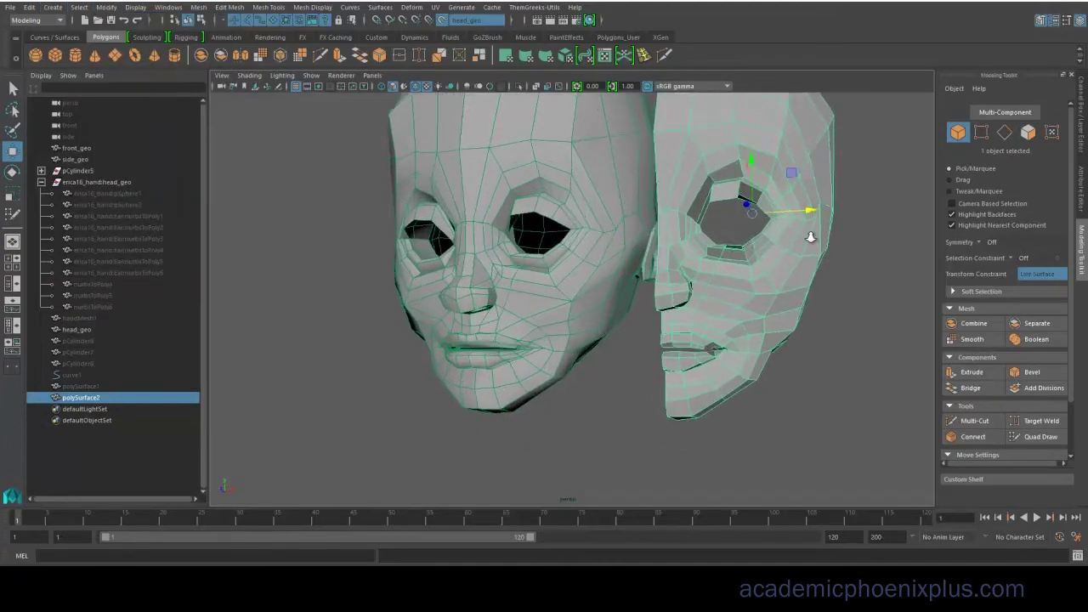
{"action": "scroll", "coordinate": [761, 261], "scroll_direction": "up", "scroll_amount": 8}
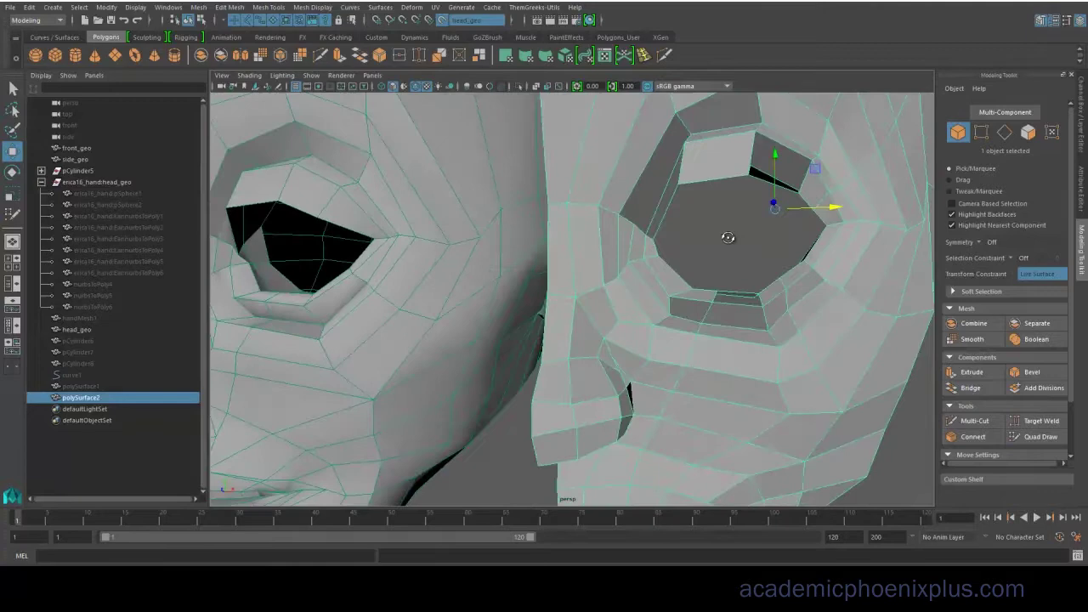
{"action": "key", "text": "F10"}
{"action": "mouse_move", "coordinate": [715, 295]}
{"action": "left_mouse_down", "text": "alt"}
{"action": "mouse_move", "coordinate": [746, 265]}
{"action": "mouse_move", "coordinate": [805, 308]}
{"action": "mouse_move", "coordinate": [722, 302]}
{"action": "left_mouse_up", "text": "alt"}
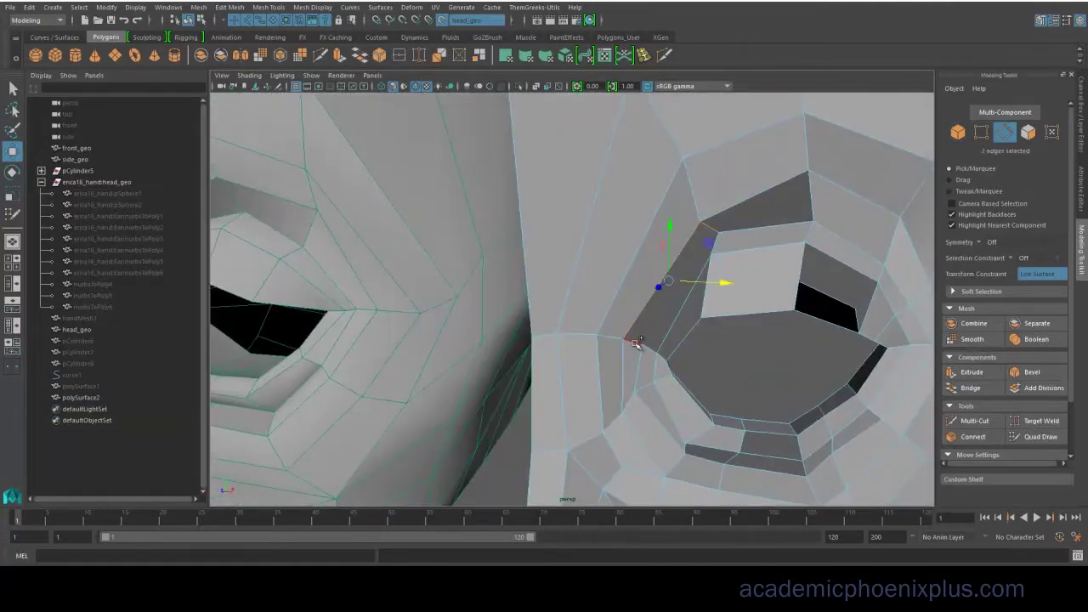
{"action": "scroll", "coordinate": [736, 228], "scroll_direction": "down", "scroll_amount": 3}
{"action": "middle_click_drag", "start_coordinate": [734, 226], "coordinate": [672, 197], "text": "alt"}
{"action": "left_click_drag", "start_coordinate": [769, 257], "coordinate": [713, 272], "text": "alt"}
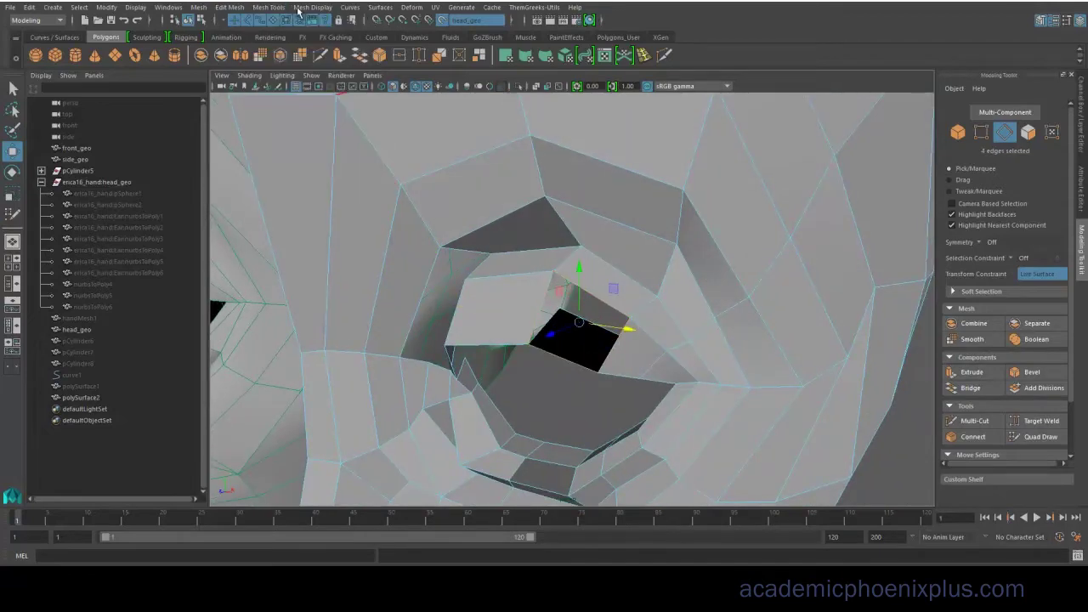
{"action": "left_click", "coordinate": [199, 8]}
{"action": "left_click", "coordinate": [218, 92]}
{"action": "left_click_drag", "start_coordinate": [621, 298], "coordinate": [686, 293], "text": "alt"}
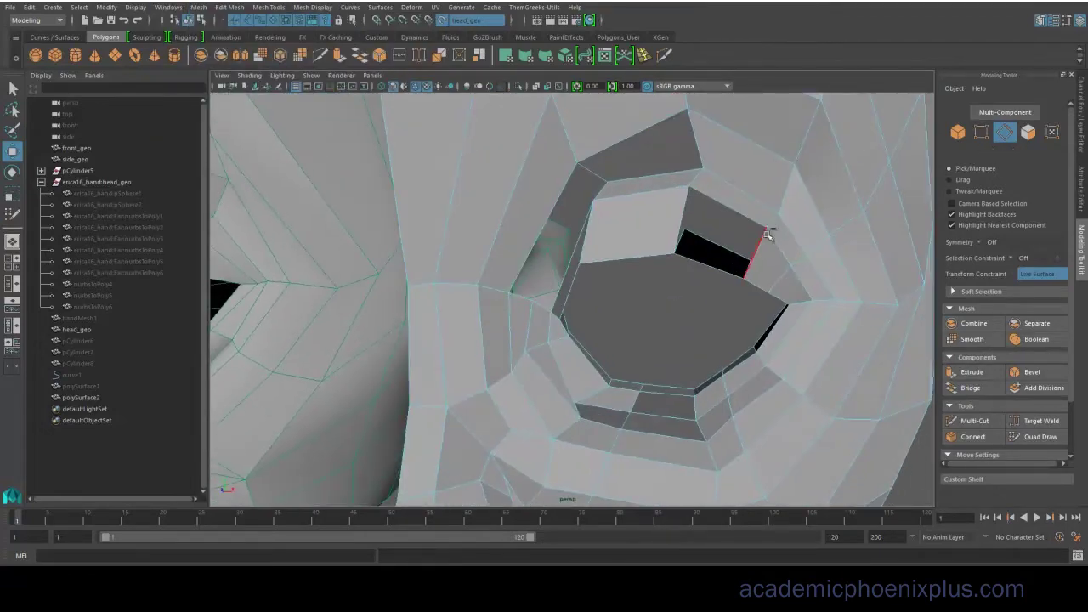
{"action": "double_click", "coordinate": [767, 234]}
{"action": "left_click_drag", "start_coordinate": [767, 233], "coordinate": [651, 303], "text": "alt"}
{"action": "scroll", "coordinate": [706, 261], "scroll_direction": "up", "scroll_amount": 4}
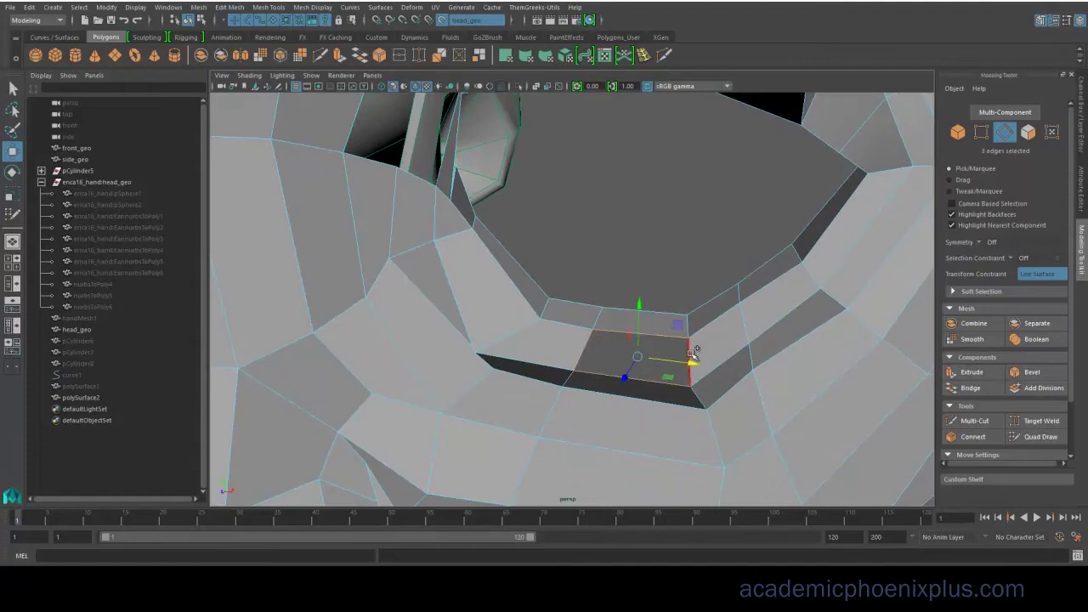
{"action": "left_click_drag", "start_coordinate": [728, 350], "coordinate": [561, 293], "text": "alt"}
{"action": "left_click", "coordinate": [647, 57]}
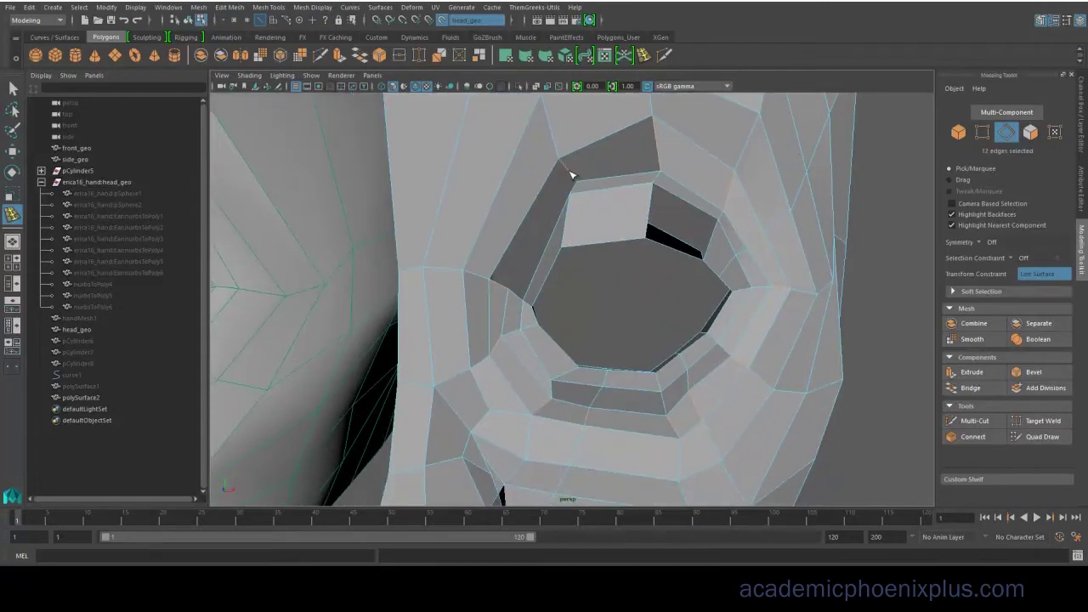
{"action": "left_click_drag", "start_coordinate": [585, 257], "coordinate": [683, 243], "text": "alt"}
{"action": "key", "text": "q"}
{"action": "scroll", "coordinate": [663, 280], "scroll_direction": "down", "scroll_amount": 8}
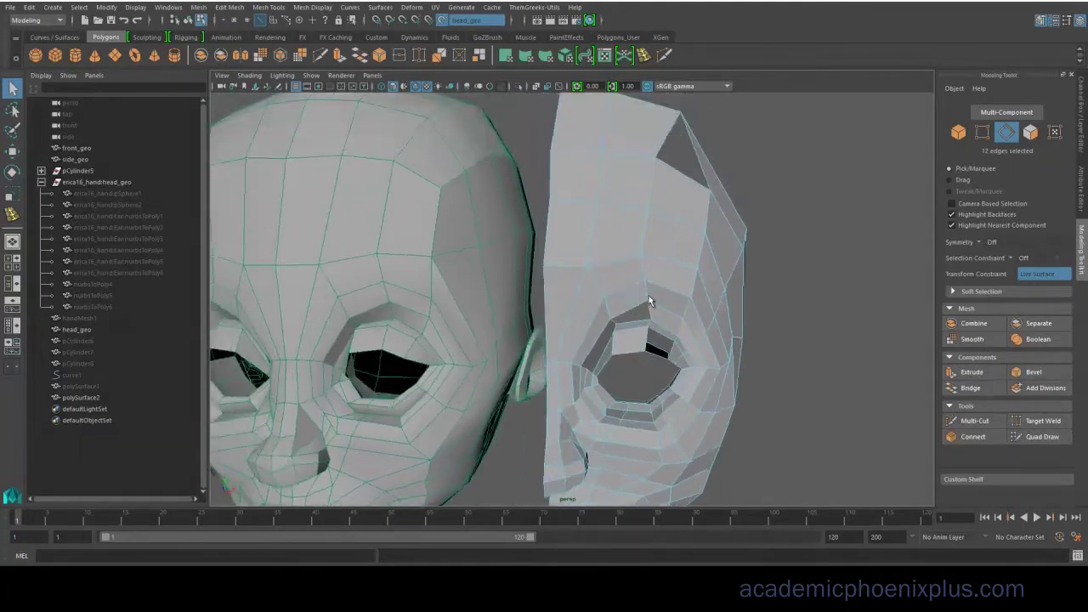
Delete the unwanted fill face from the half-face mesh and check the mesh in smooth preview.
{"action": "left_click_drag", "start_coordinate": [651, 301], "coordinate": [617, 260], "text": "alt"}
{"action": "right_click", "coordinate": [624, 265]}
{"action": "right_click_drag", "start_coordinate": [623, 265], "coordinate": [622, 294]}
{"action": "left_click", "coordinate": [625, 269]}
{"action": "key", "text": "Delete"}
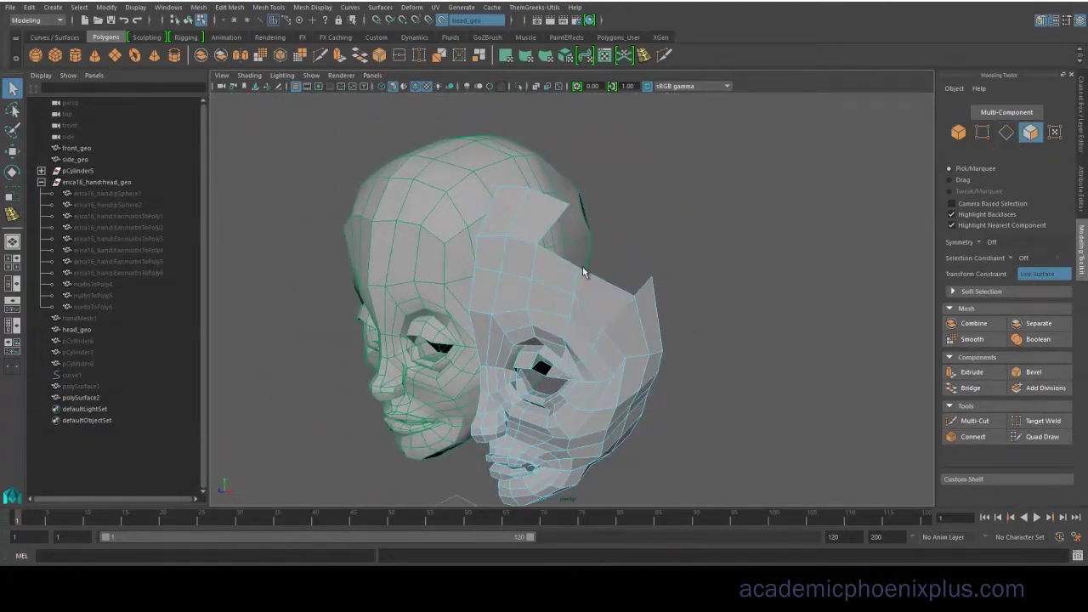
{"action": "left_click_drag", "start_coordinate": [582, 266], "coordinate": [685, 235], "text": "alt"}
{"action": "scroll", "coordinate": [689, 263], "scroll_direction": "up", "scroll_amount": 3}
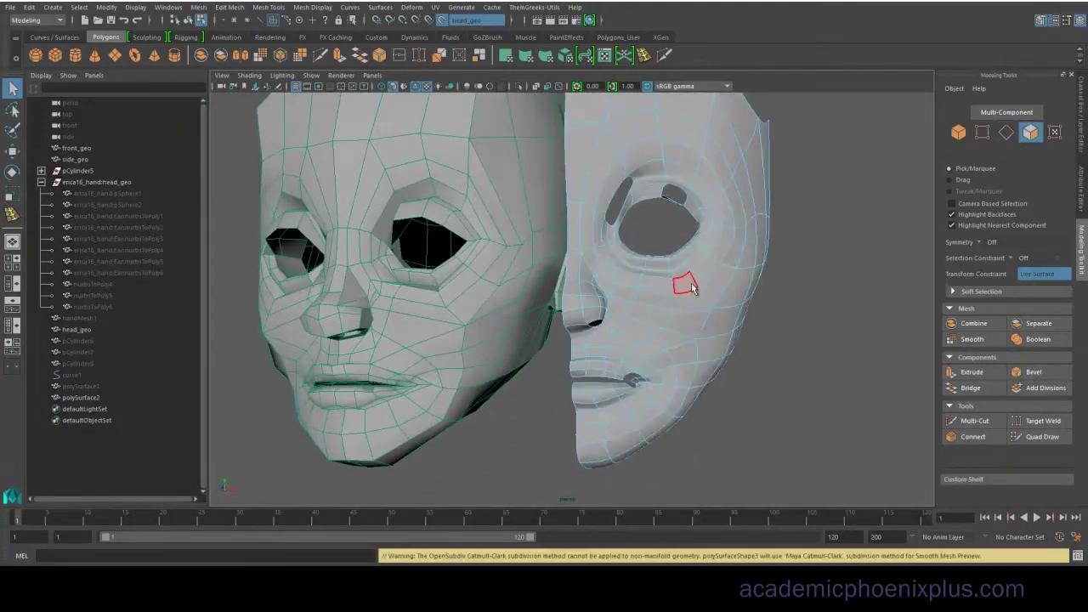
{"action": "key", "text": "1"}
Delete the stray dark face inside the upper eye socket.
{"action": "scroll", "coordinate": [651, 313], "scroll_direction": "up", "scroll_amount": 8}
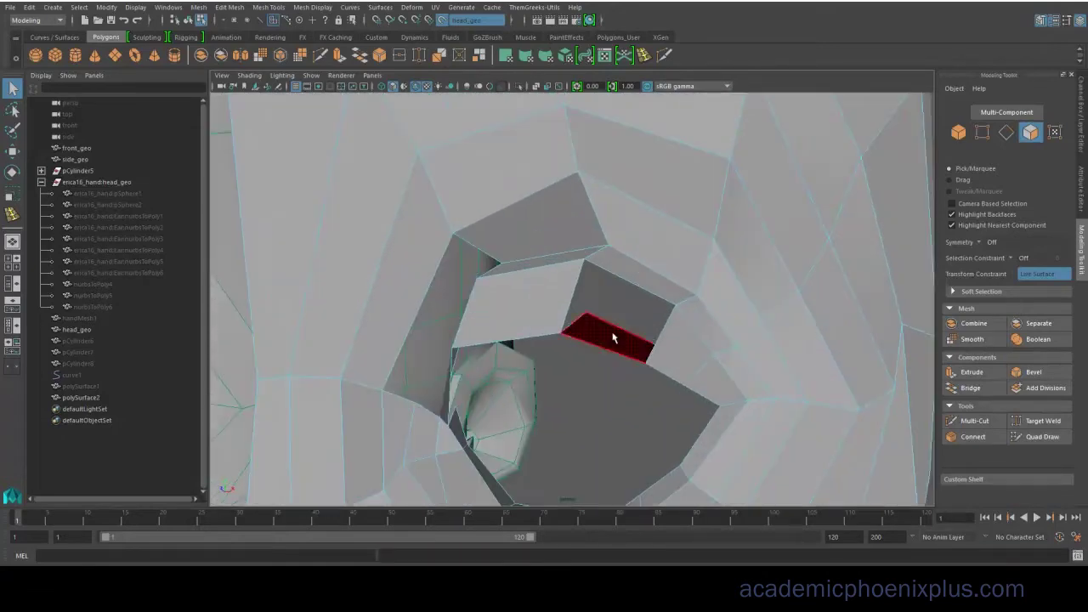
{"action": "left_click", "coordinate": [615, 345]}
{"action": "key", "text": "Delete"}
{"action": "left_click_drag", "start_coordinate": [636, 347], "coordinate": [535, 302], "text": "alt"}
Select the facing border edges of the opening in the upper eyelid and bridge them.
{"action": "scroll", "coordinate": [578, 263], "scroll_direction": "down", "scroll_amount": 3}
{"action": "scroll", "coordinate": [544, 299], "scroll_direction": "up", "scroll_amount": 1}
{"action": "right_click_drag", "start_coordinate": [590, 304], "coordinate": [590, 234]}
{"action": "left_click", "coordinate": [575, 299]}
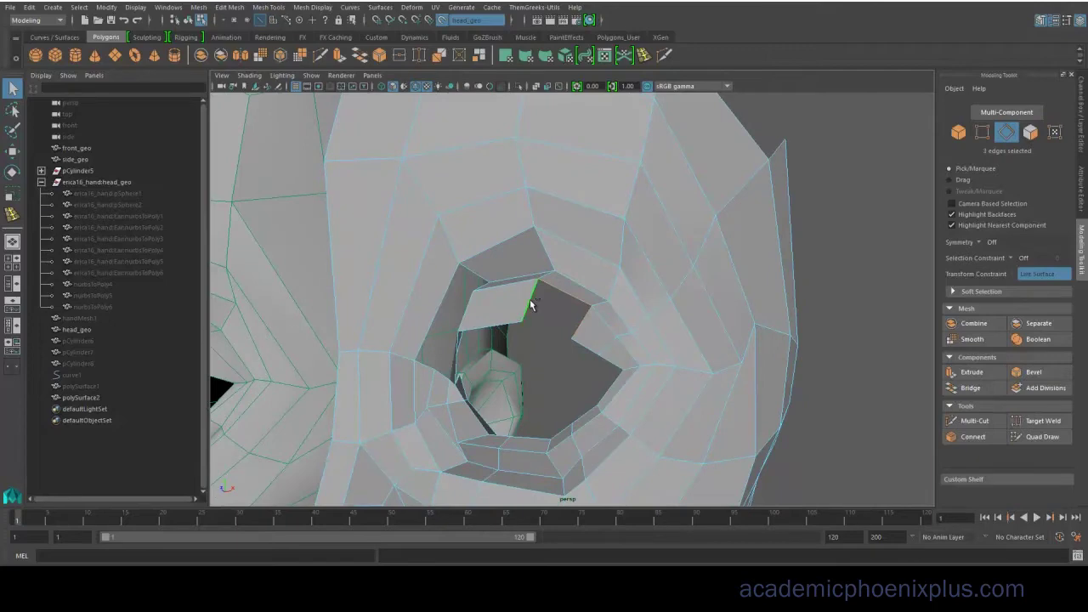
{"action": "key", "text": "g"}
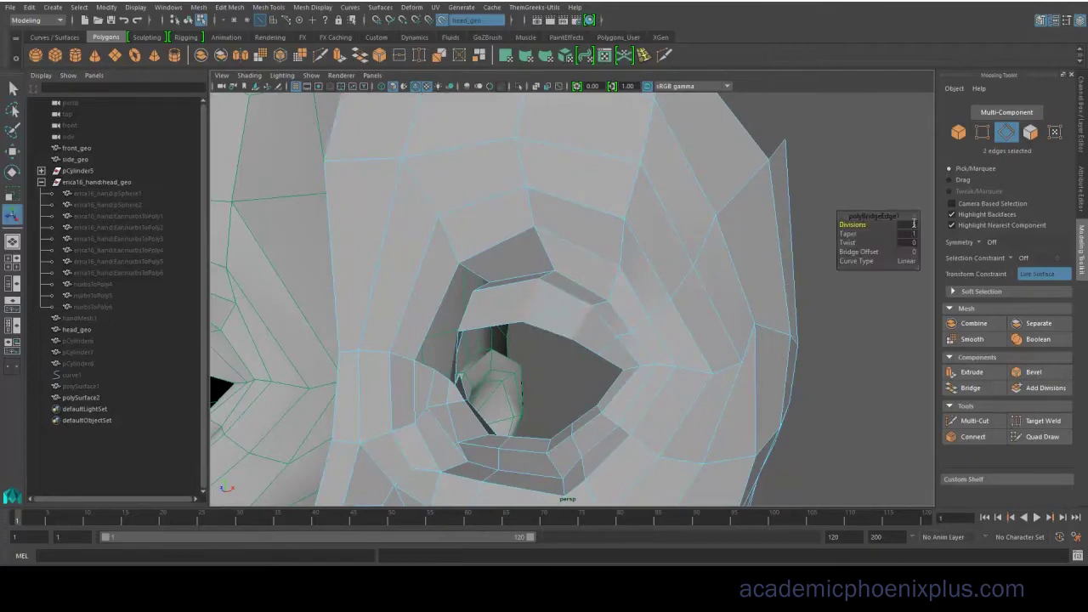
{"action": "key", "text": "Return"}
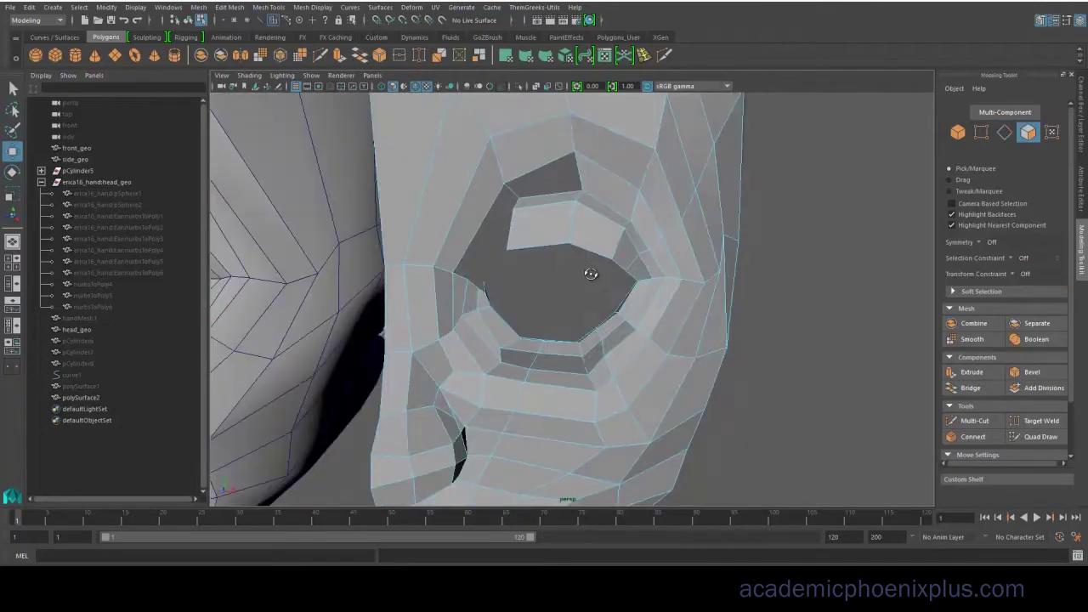
Delete the selected face at the upper inner eye socket and bridge the gap along the nose side with 0 divisions.
{"action": "left_click_drag", "start_coordinate": [590, 275], "coordinate": [572, 285], "text": "alt"}
{"action": "left_click", "coordinate": [514, 212]}
{"action": "mouse_move", "coordinate": [514, 214]}
{"action": "left_mouse_down", "text": "alt"}
{"action": "mouse_move", "coordinate": [527, 226]}
{"action": "mouse_move", "coordinate": [512, 220]}
{"action": "left_mouse_up", "text": "alt"}
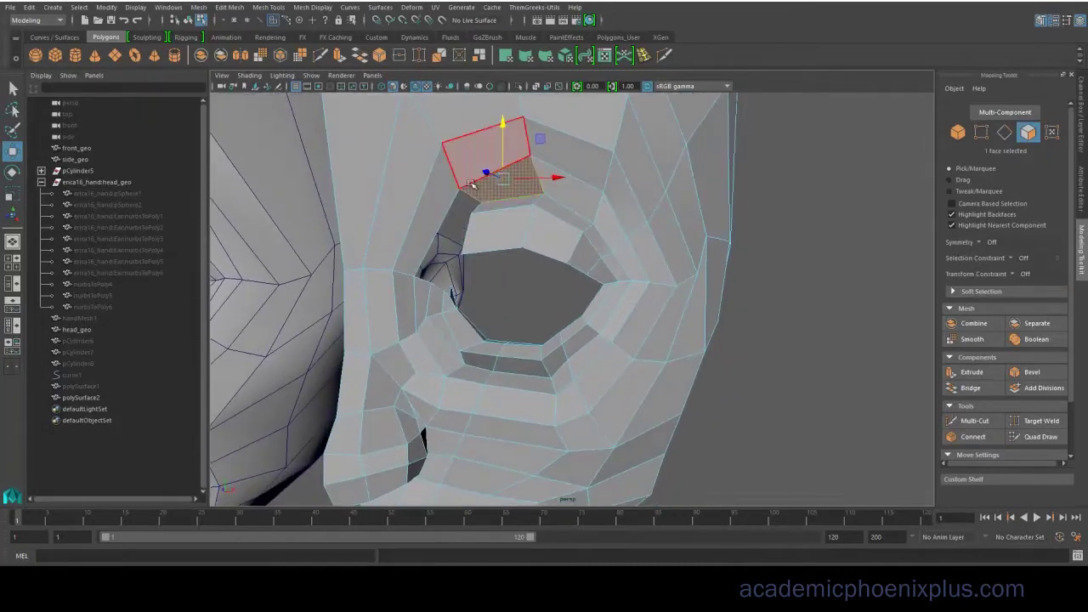
{"action": "key", "text": "Delete"}
{"action": "right_click_drag", "start_coordinate": [472, 186], "coordinate": [478, 159]}
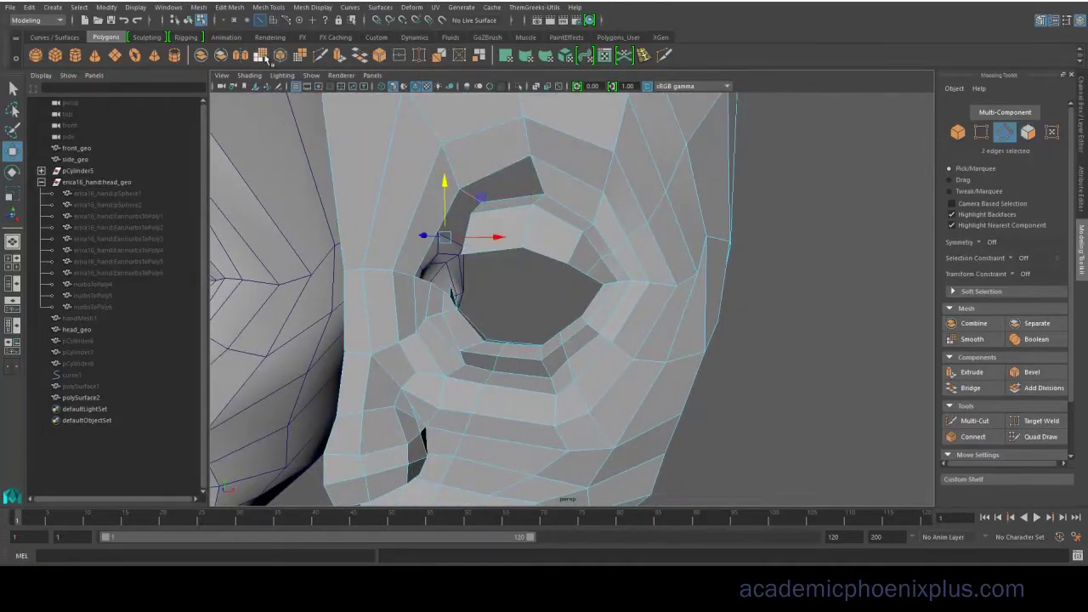
{"action": "left_click", "coordinate": [266, 54]}
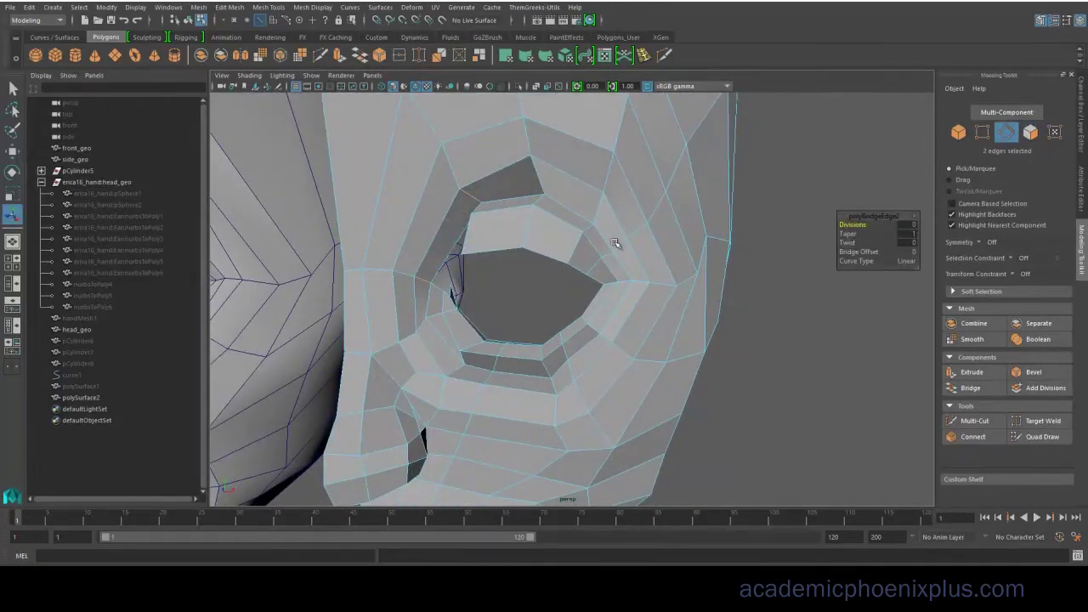
Bridge the remaining gaps between the upper eyelid and the inner eye corner with 0 divisions.
{"action": "left_click_drag", "start_coordinate": [615, 244], "coordinate": [575, 213], "text": "alt"}
{"action": "left_click", "coordinate": [512, 332]}
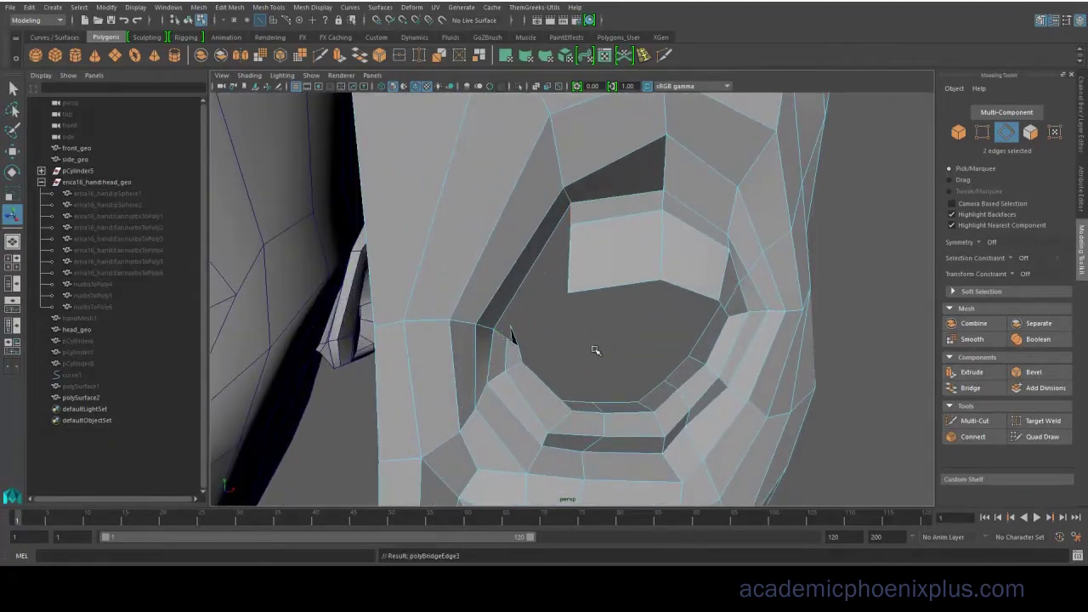
{"action": "type", "text": "0"}
{"action": "key", "text": "Return"}
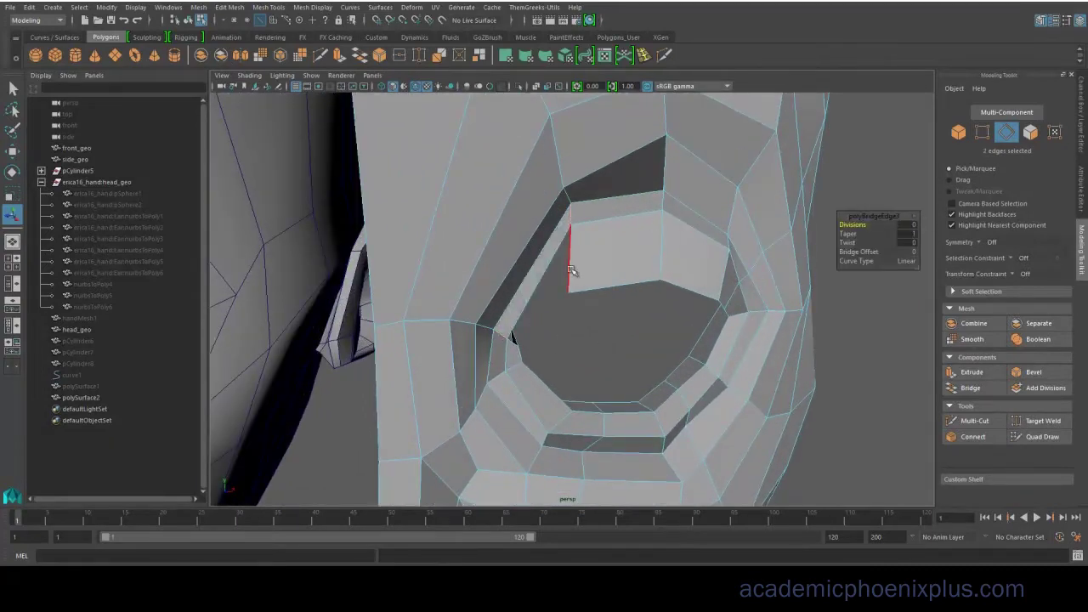
{"action": "left_click", "coordinate": [570, 269]}
{"action": "left_click", "coordinate": [511, 337], "text": "shift"}
{"action": "key", "text": "g"}
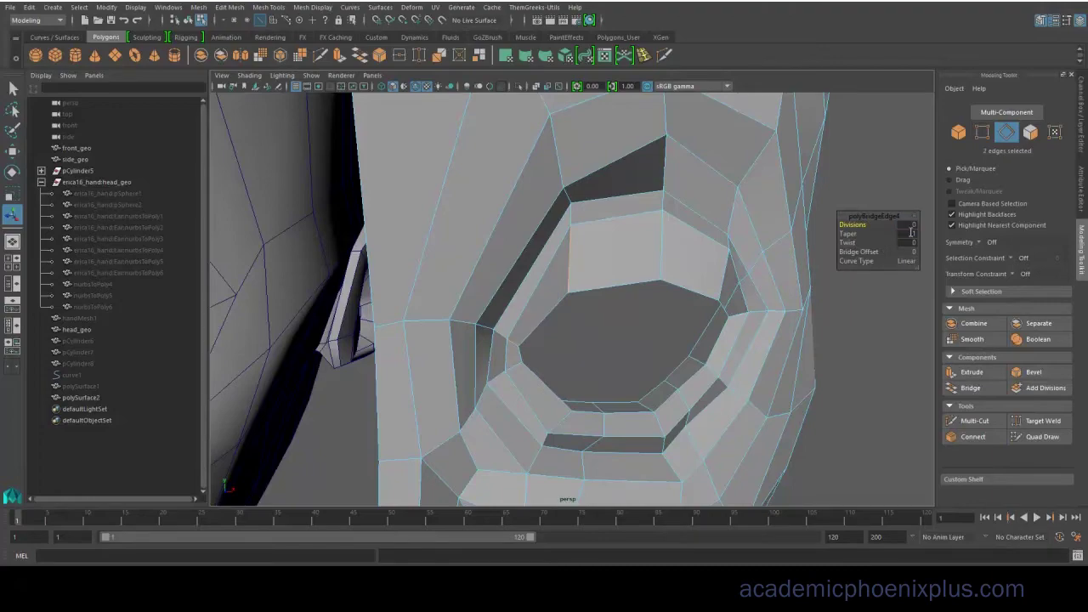
Bridge the upper and lower lip edges near the mouth corner with 0 divisions, and check the result in smooth preview.
{"action": "left_click_drag", "start_coordinate": [912, 232], "coordinate": [569, 331], "text": "alt"}
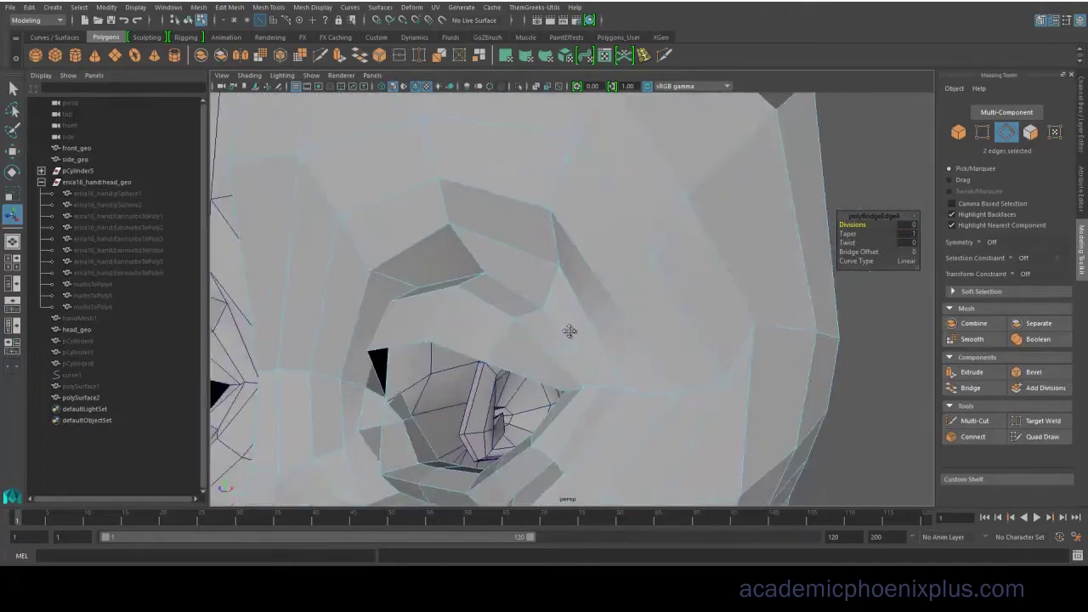
{"action": "middle_click_drag", "start_coordinate": [569, 331], "coordinate": [663, 273], "text": "alt"}
{"action": "left_click_drag", "start_coordinate": [663, 273], "coordinate": [675, 301], "text": "alt"}
{"action": "right_click_drag", "start_coordinate": [676, 301], "coordinate": [629, 260], "text": "alt"}
{"action": "left_click_drag", "start_coordinate": [629, 261], "coordinate": [595, 204], "text": "alt"}
{"action": "right_click_drag", "start_coordinate": [595, 204], "coordinate": [642, 266], "text": "alt"}
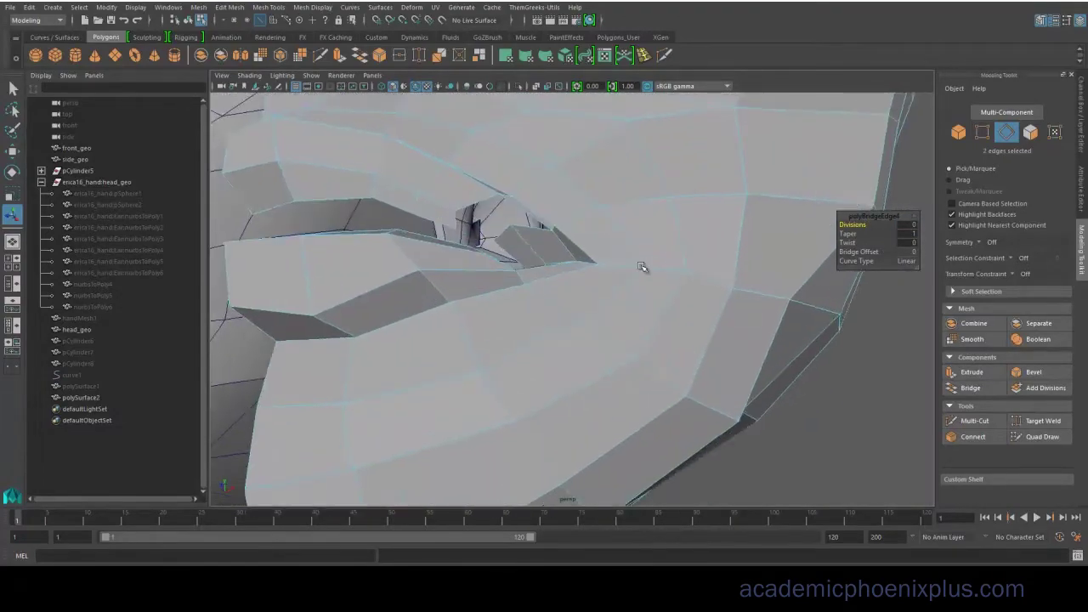
{"action": "left_click_drag", "start_coordinate": [642, 267], "coordinate": [648, 366], "text": "alt"}
{"action": "left_click", "coordinate": [646, 394]}
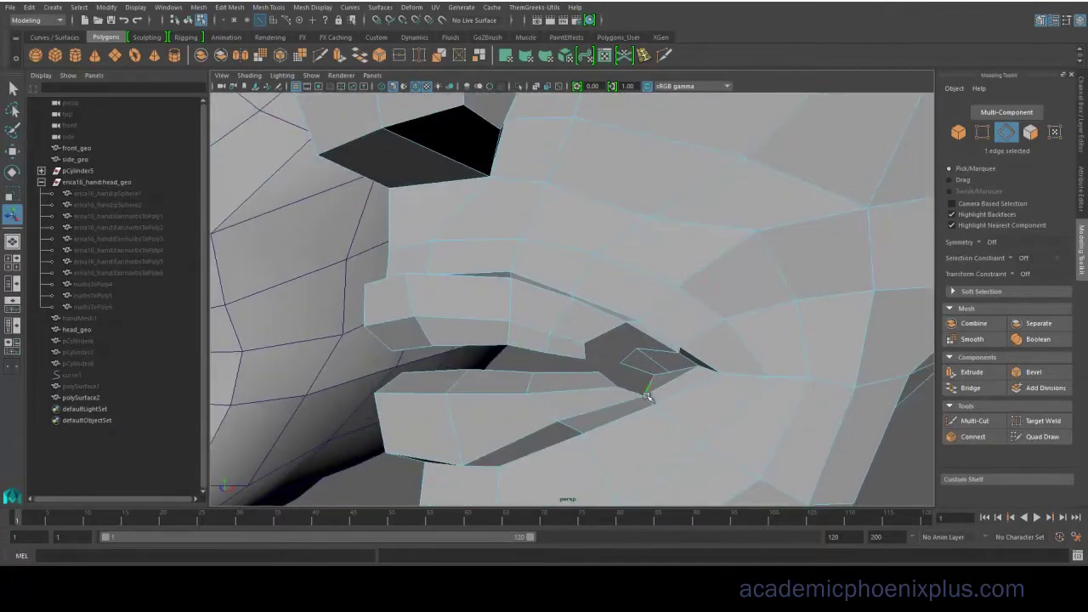
{"action": "left_click", "coordinate": [585, 351], "text": "shift"}
{"action": "key", "text": "g"}
{"action": "left_click", "coordinate": [908, 227]}
{"action": "left_click_drag", "start_coordinate": [816, 289], "coordinate": [810, 326], "text": "alt"}
{"action": "key", "text": "3"}
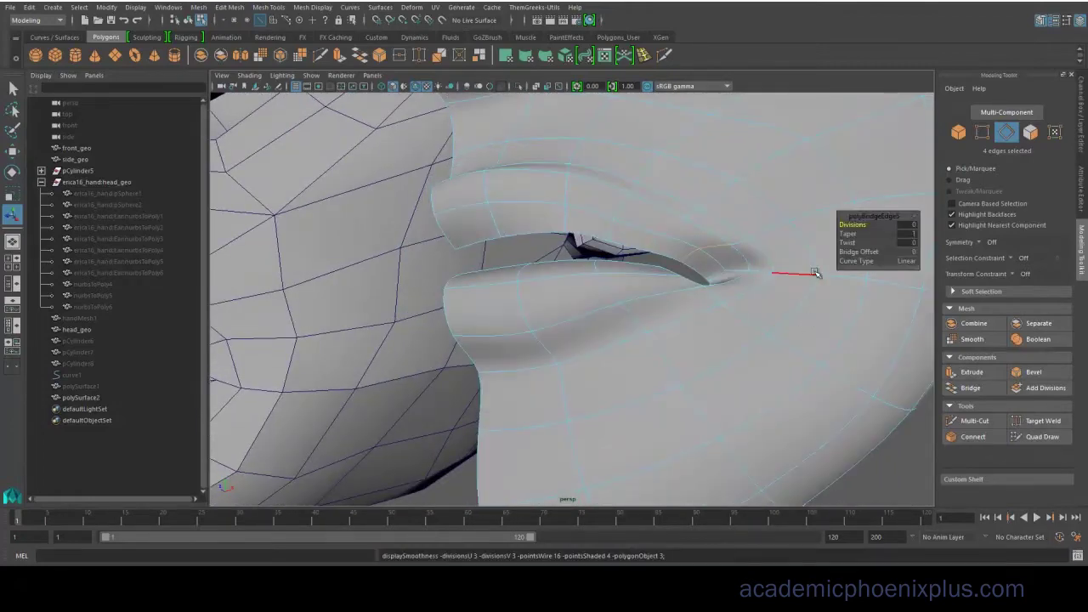
Turn off smooth preview and bridge the lower lip edges to the edges inside the mouth corner with 0 divisions.
{"action": "left_click", "coordinate": [812, 273]}
{"action": "right_click_drag", "start_coordinate": [809, 275], "coordinate": [709, 321], "text": "alt"}
{"action": "key", "text": "1"}
{"action": "middle_click_drag", "start_coordinate": [709, 321], "coordinate": [663, 370], "text": "alt"}
{"action": "right_click_drag", "start_coordinate": [664, 371], "coordinate": [738, 358], "text": "alt"}
{"action": "left_click", "coordinate": [614, 358]}
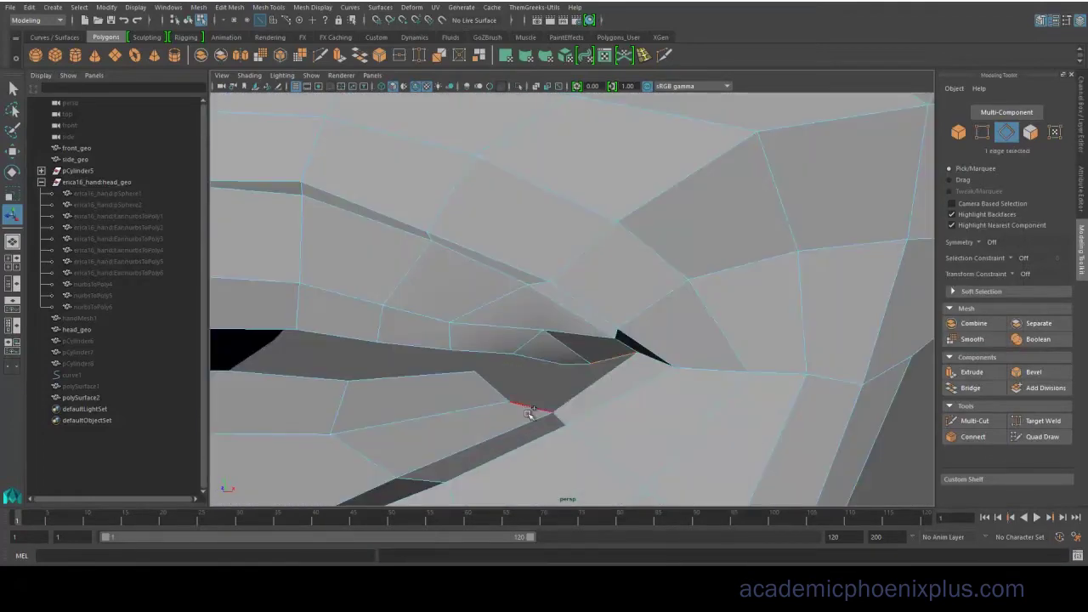
{"action": "key", "text": "g"}
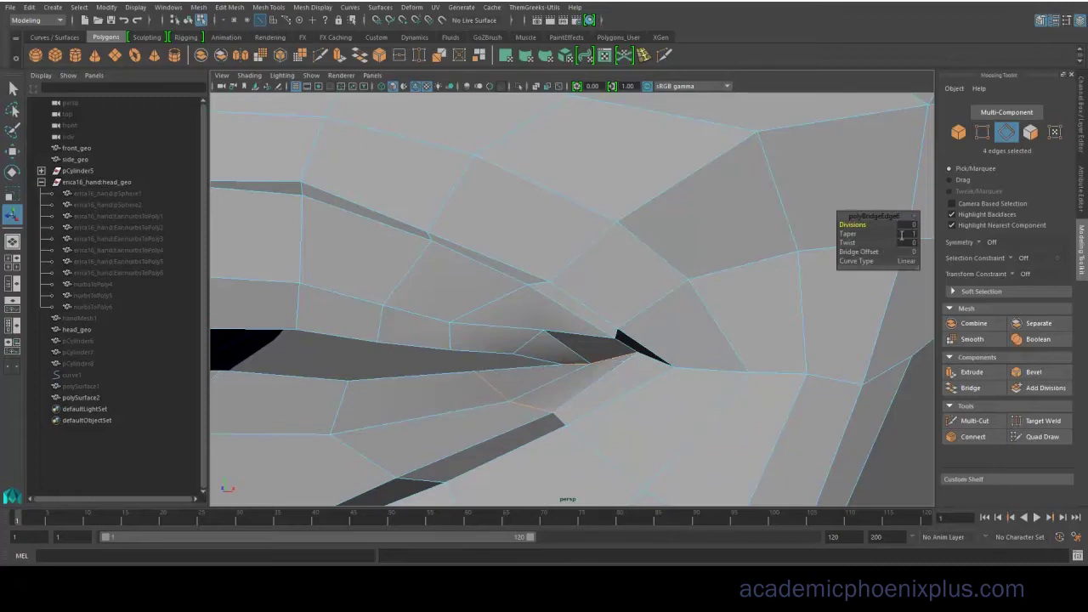
{"action": "scroll", "coordinate": [651, 369], "scroll_direction": "down", "scroll_amount": 5}
Check polySurface2 in smooth preview as an object, and set its Translate X to 0 to return it to the head.
{"action": "right_click_drag", "start_coordinate": [652, 262], "coordinate": [706, 244]}
{"action": "key", "text": "3"}
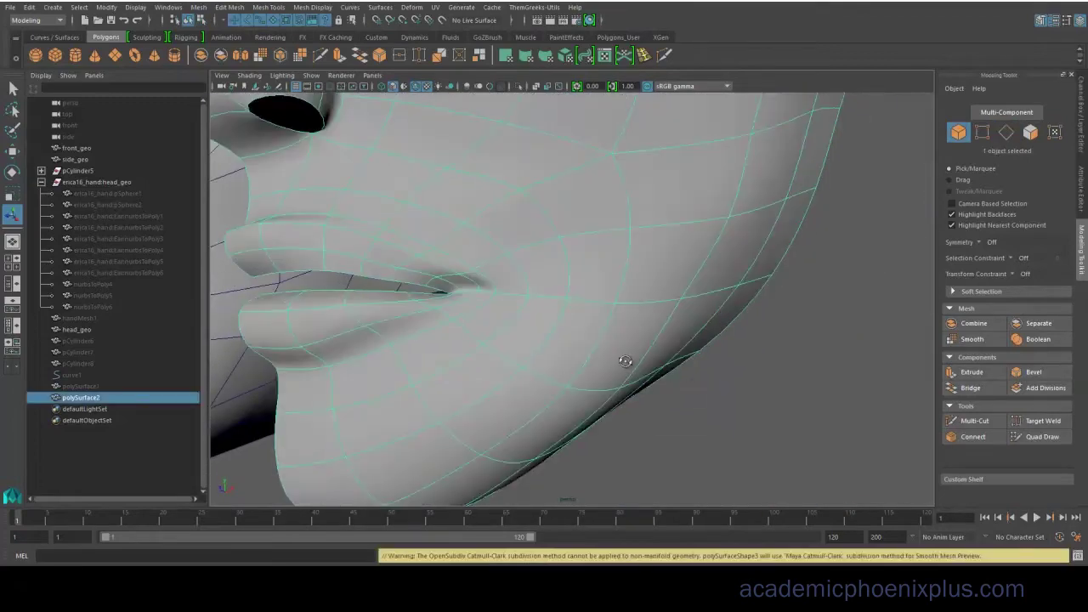
{"action": "scroll", "coordinate": [625, 362], "scroll_direction": "down", "scroll_amount": 6}
{"action": "key", "text": "1"}
{"action": "left_click", "coordinate": [1082, 111]}
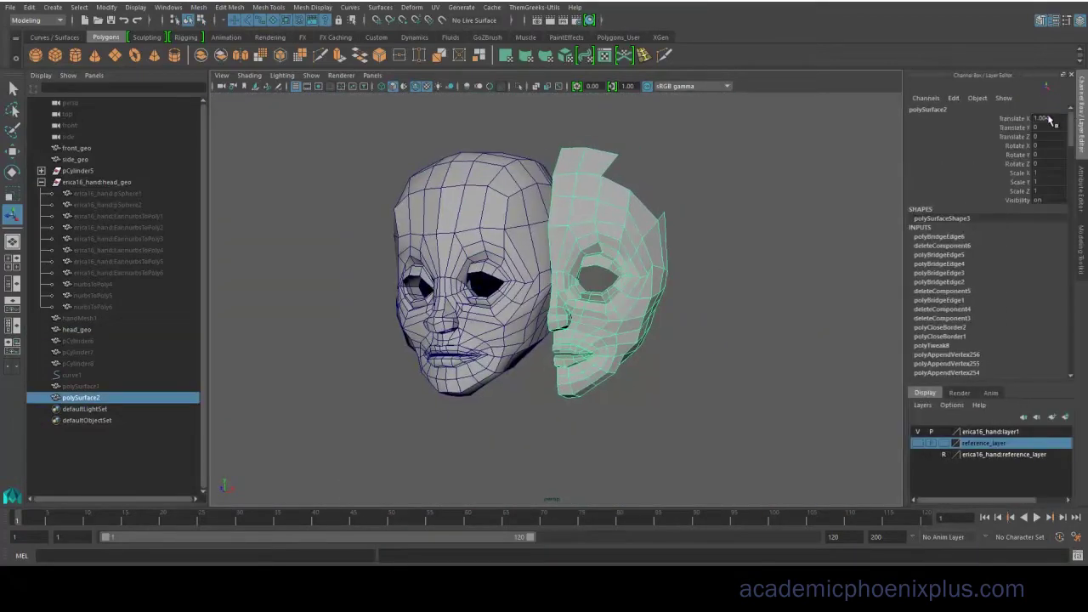
{"action": "left_click", "coordinate": [1049, 119]}
{"action": "type", "text": "0"}
{"action": "key", "text": "Return"}
Make head_geo the live surface again, select the half-face mesh, and start Quad Draw.
{"action": "scroll", "coordinate": [623, 184], "scroll_direction": "up", "scroll_amount": 5}
{"action": "left_click", "coordinate": [339, 170]}
{"action": "left_click", "coordinate": [440, 20]}
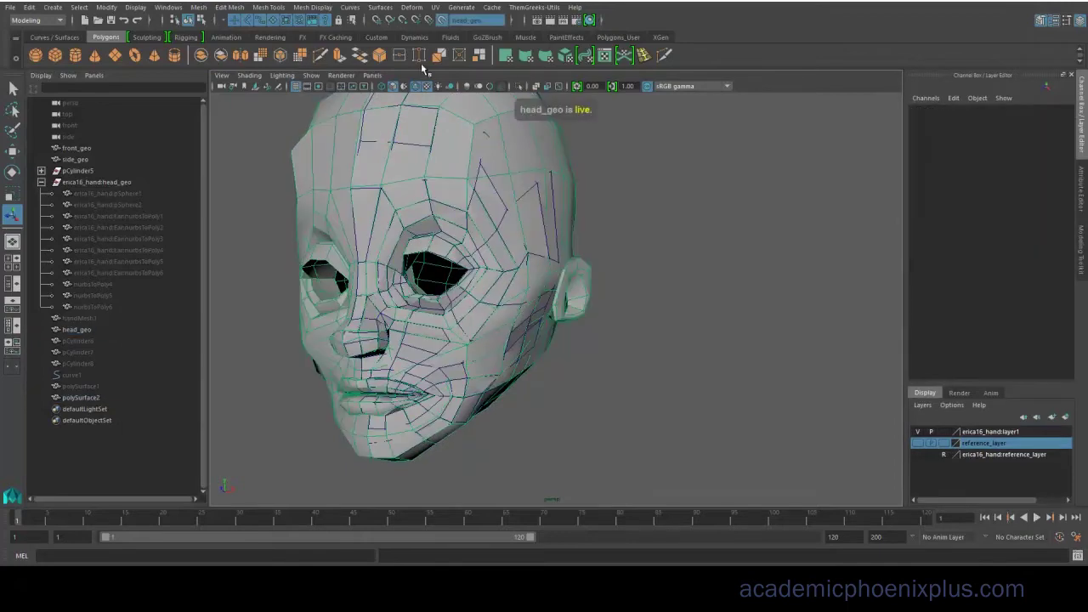
{"action": "left_click", "coordinate": [429, 196]}
{"action": "left_click", "coordinate": [1081, 250]}
{"action": "middle_click_drag", "start_coordinate": [595, 246], "coordinate": [715, 348], "text": "alt"}
{"action": "left_click_drag", "start_coordinate": [714, 349], "coordinate": [676, 382], "text": "alt"}
{"action": "mouse_move", "coordinate": [676, 381]}
{"action": "right_mouse_down", "text": "alt"}
{"action": "mouse_move", "coordinate": [787, 297]}
{"action": "mouse_move", "coordinate": [603, 295]}
{"action": "right_mouse_up", "text": "alt"}
{"action": "left_click", "coordinate": [1041, 437]}
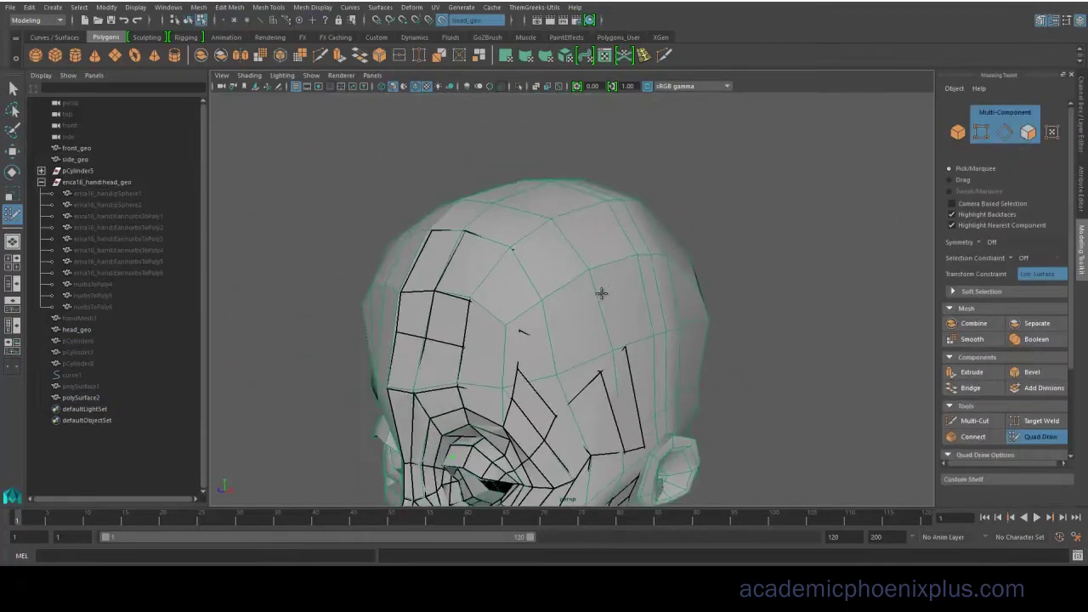
Place points and fill quads above the temple, below the ear, and from behind the ear toward the neck opening.
{"action": "mouse_move", "coordinate": [603, 295]}
{"action": "left_mouse_down", "text": "alt"}
{"action": "mouse_move", "coordinate": [585, 295]}
{"action": "mouse_move", "coordinate": [580, 279]}
{"action": "mouse_move", "coordinate": [543, 260]}
{"action": "mouse_move", "coordinate": [560, 245]}
{"action": "mouse_move", "coordinate": [644, 233]}
{"action": "mouse_move", "coordinate": [599, 213]}
{"action": "left_mouse_up", "text": "alt"}
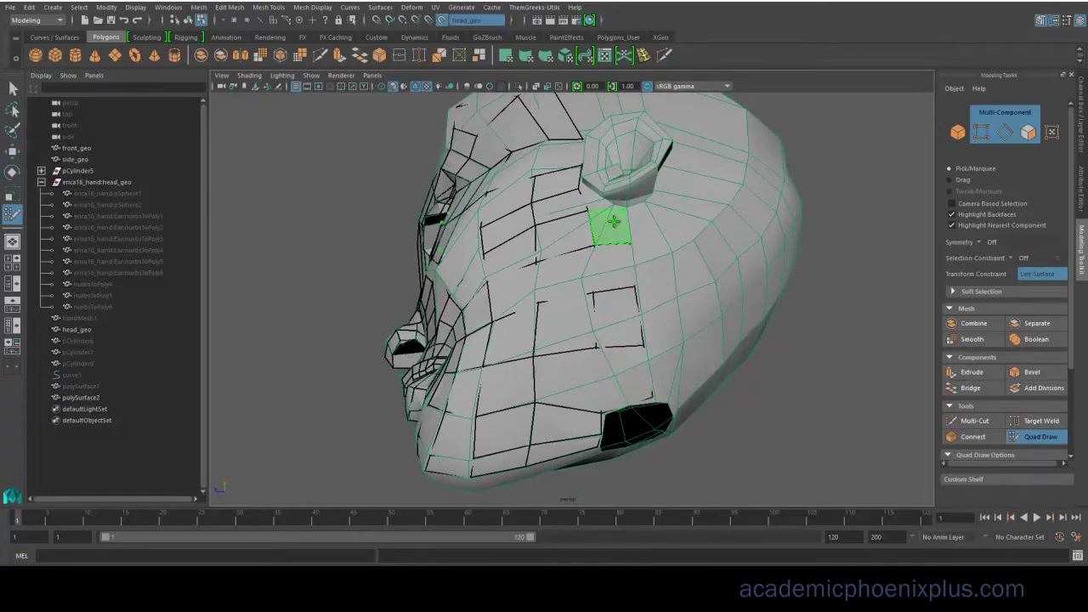
{"action": "left_click_drag", "start_coordinate": [614, 222], "coordinate": [683, 271], "text": "alt"}
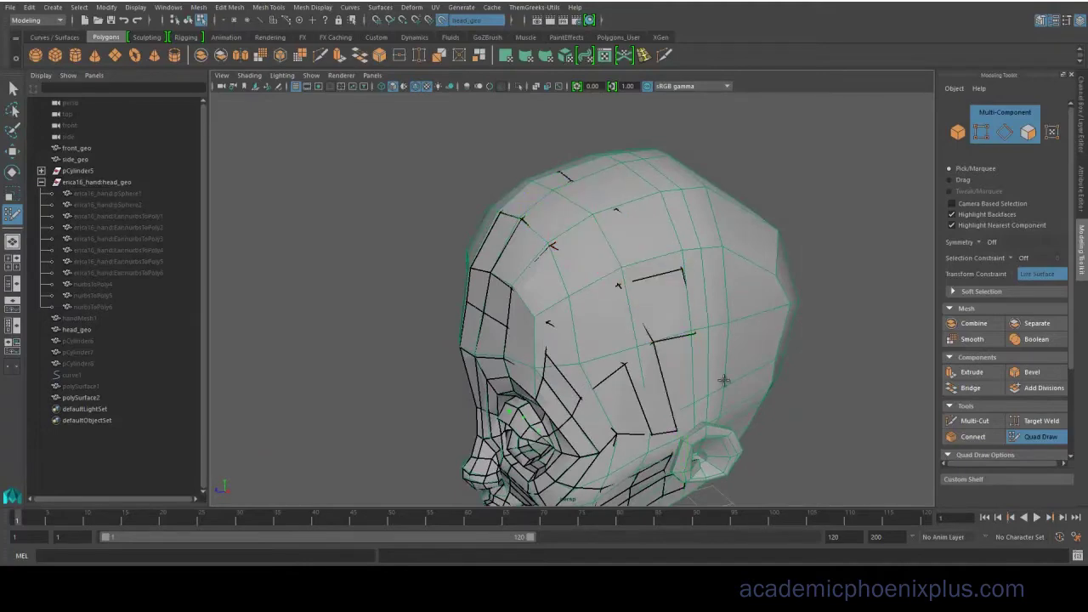
{"action": "left_click_drag", "start_coordinate": [724, 380], "coordinate": [565, 286], "text": "alt"}
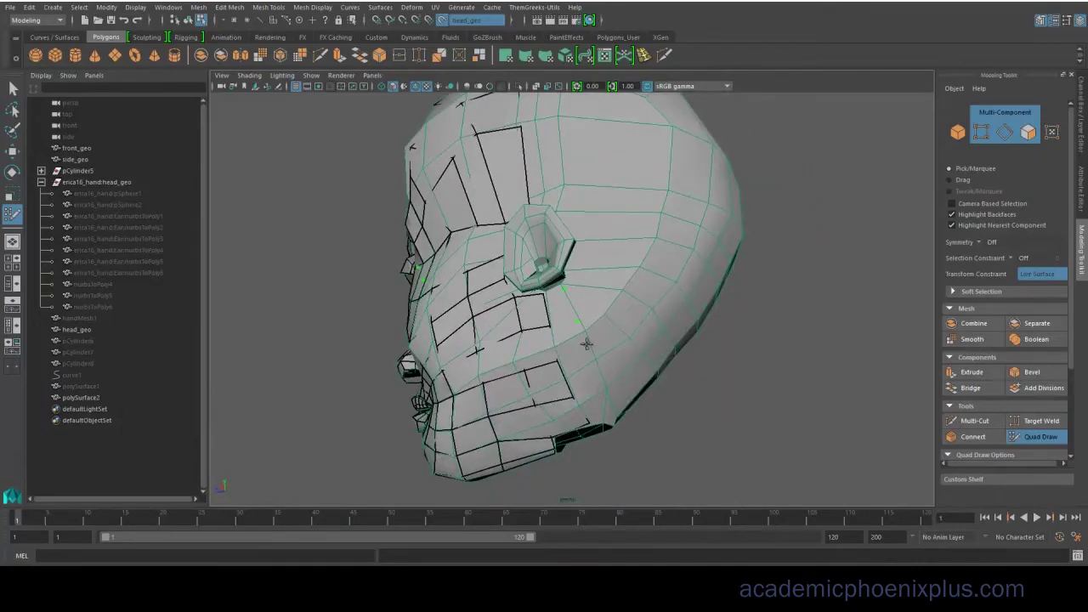
{"action": "left_click_drag", "start_coordinate": [616, 426], "coordinate": [585, 393], "text": "alt"}
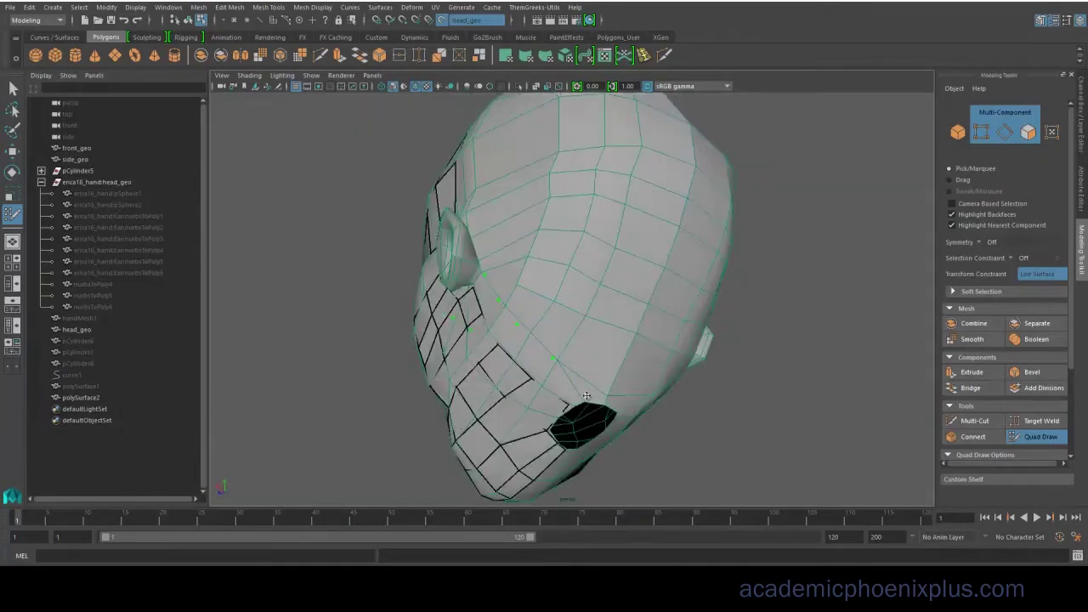
{"action": "left_click_drag", "start_coordinate": [485, 292], "coordinate": [458, 265], "text": "alt"}
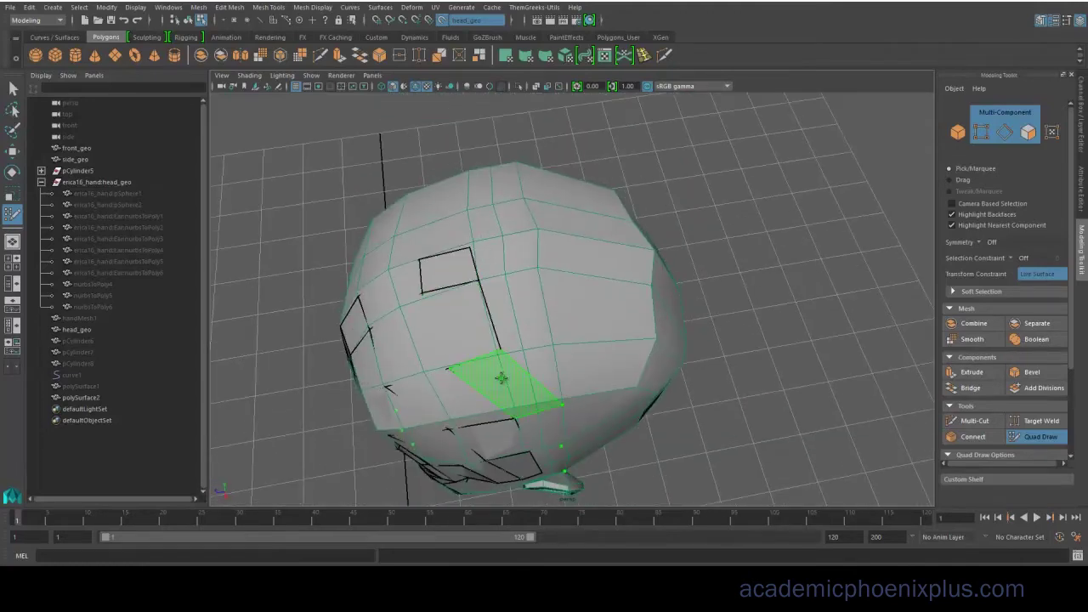
Fill quads across the crown and upper side of the cranium, and place points above and behind the ear.
{"action": "left_click_drag", "start_coordinate": [501, 378], "coordinate": [551, 171], "text": "alt"}
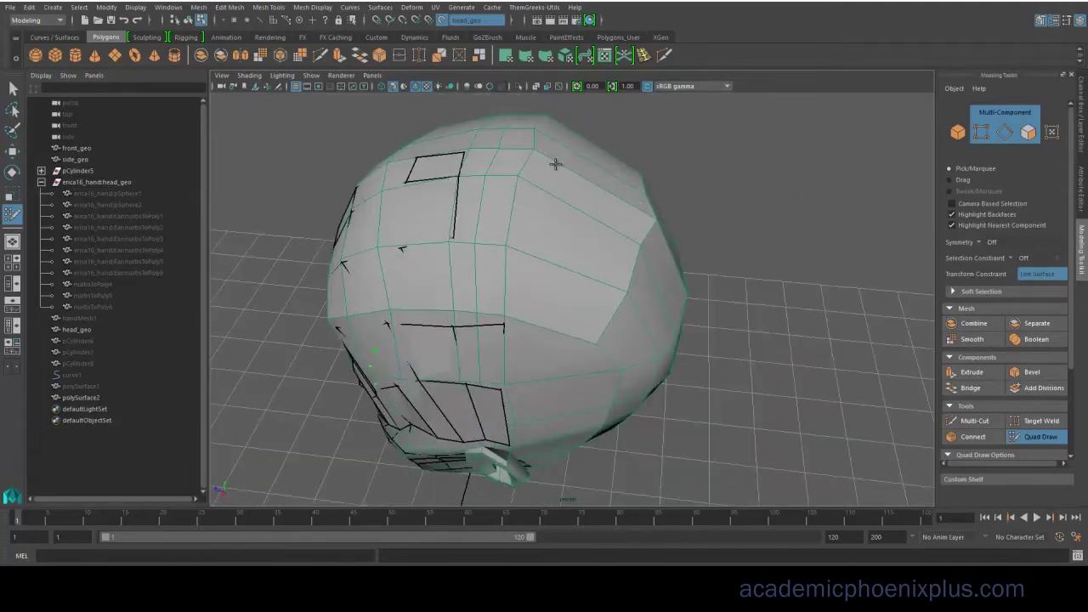
{"action": "left_click_drag", "start_coordinate": [539, 250], "coordinate": [547, 301], "text": "alt"}
{"action": "left_click_drag", "start_coordinate": [503, 262], "coordinate": [476, 252], "text": "alt"}
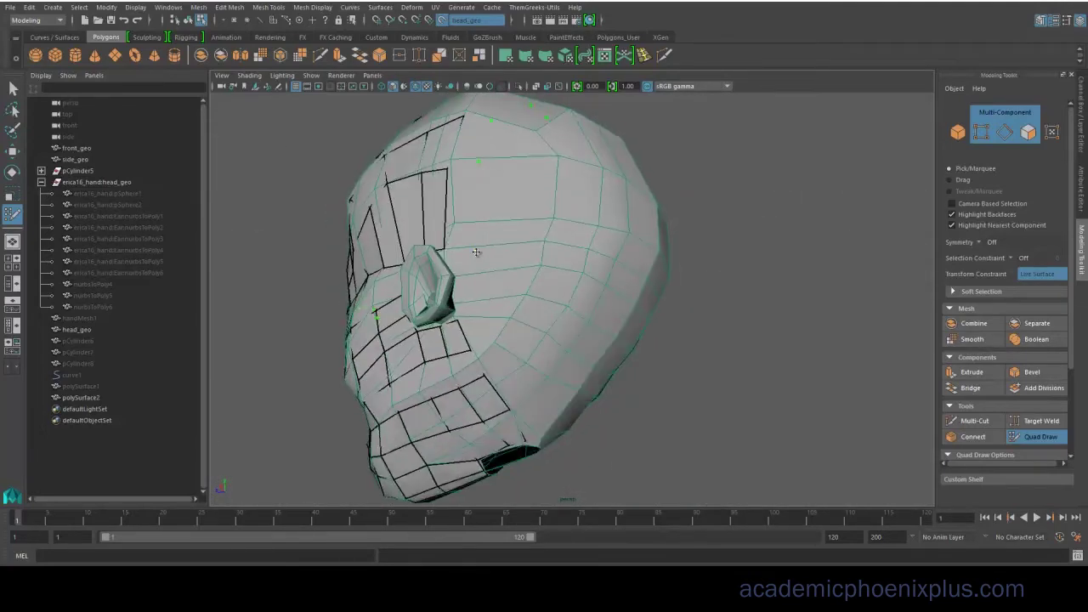
{"action": "left_click_drag", "start_coordinate": [486, 325], "coordinate": [525, 349], "text": "alt"}
{"action": "left_click_drag", "start_coordinate": [484, 359], "coordinate": [429, 353], "text": "alt"}
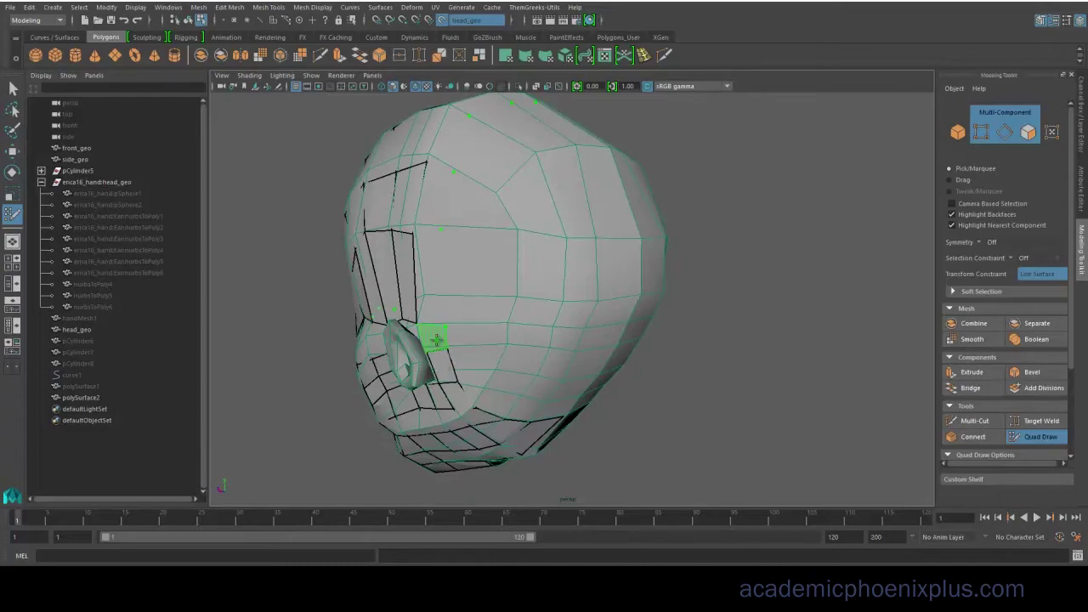
{"action": "left_click_drag", "start_coordinate": [473, 131], "coordinate": [532, 197], "text": "alt"}
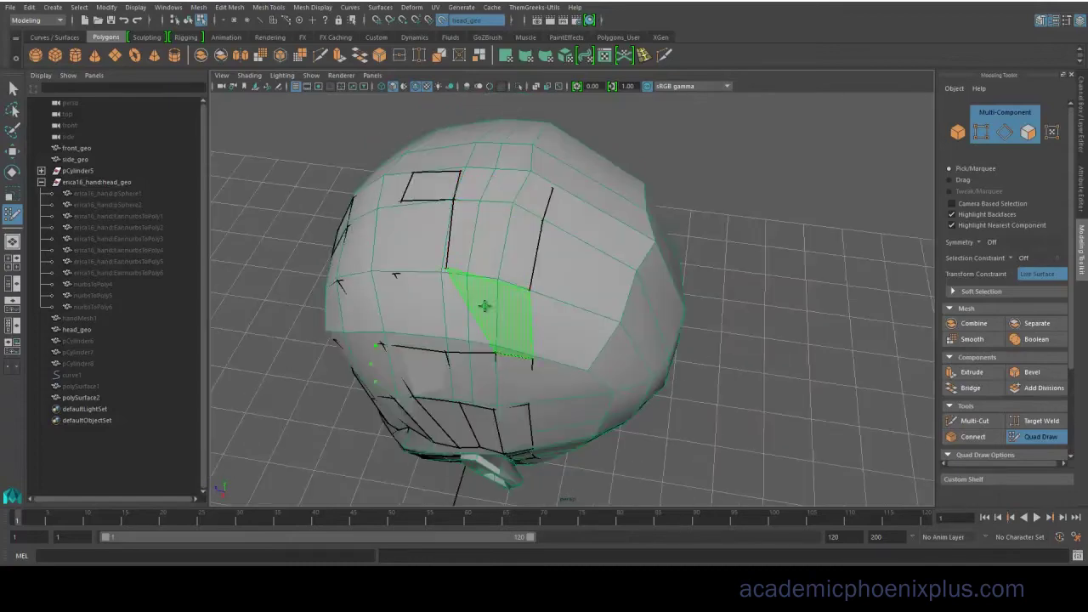
Fill quads under the jaw around the neck opening and up toward the back of the head.
{"action": "left_click_drag", "start_coordinate": [430, 314], "coordinate": [515, 243], "text": "alt"}
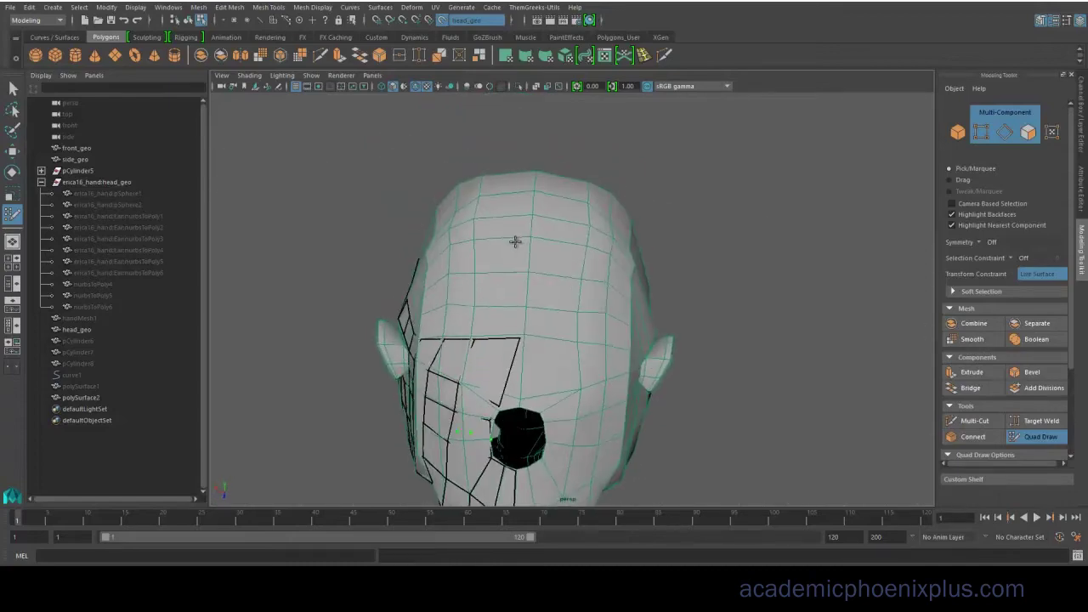
{"action": "middle_click_drag", "start_coordinate": [512, 346], "coordinate": [545, 279], "text": "alt"}
{"action": "left_click_drag", "start_coordinate": [545, 279], "coordinate": [530, 261], "text": "alt"}
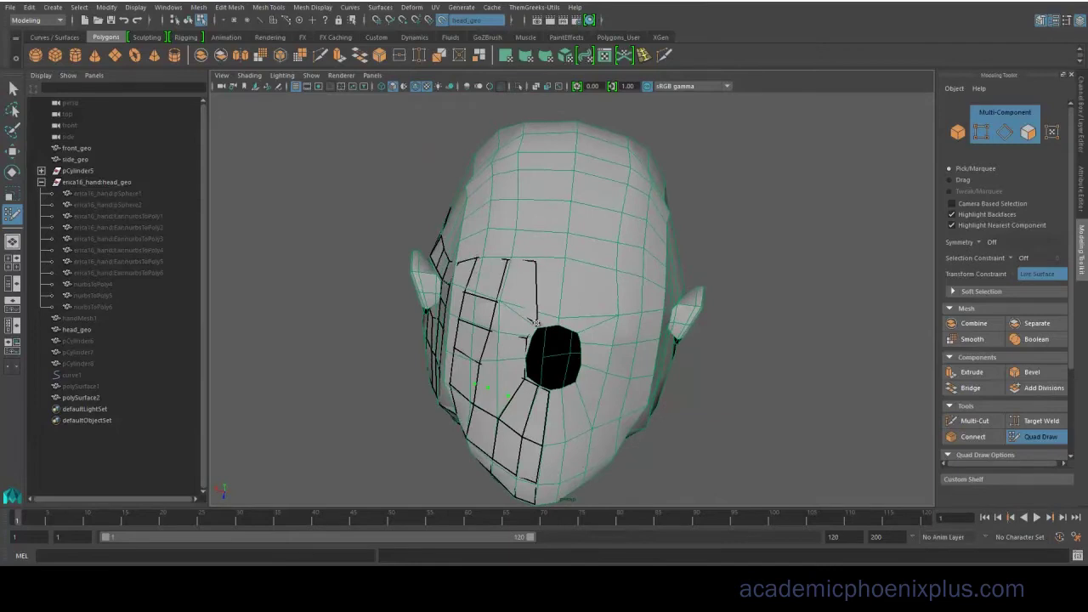
{"action": "mouse_move", "coordinate": [553, 295]}
{"action": "left_mouse_down", "text": "alt"}
{"action": "mouse_move", "coordinate": [598, 247]}
{"action": "mouse_move", "coordinate": [586, 264]}
{"action": "left_mouse_up", "text": "alt"}
{"action": "left_click_drag", "start_coordinate": [538, 303], "coordinate": [601, 308], "text": "alt"}
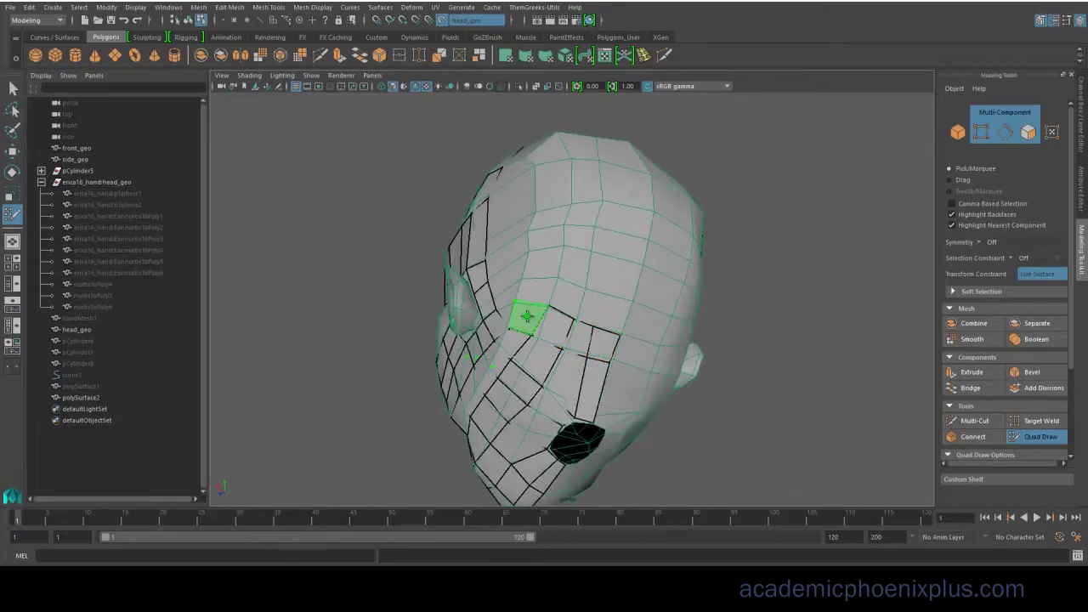
Fill quads above and behind the ear, and relax the new mesh over the side of the cranium.
{"action": "left_click_drag", "start_coordinate": [527, 317], "coordinate": [589, 283], "text": "alt"}
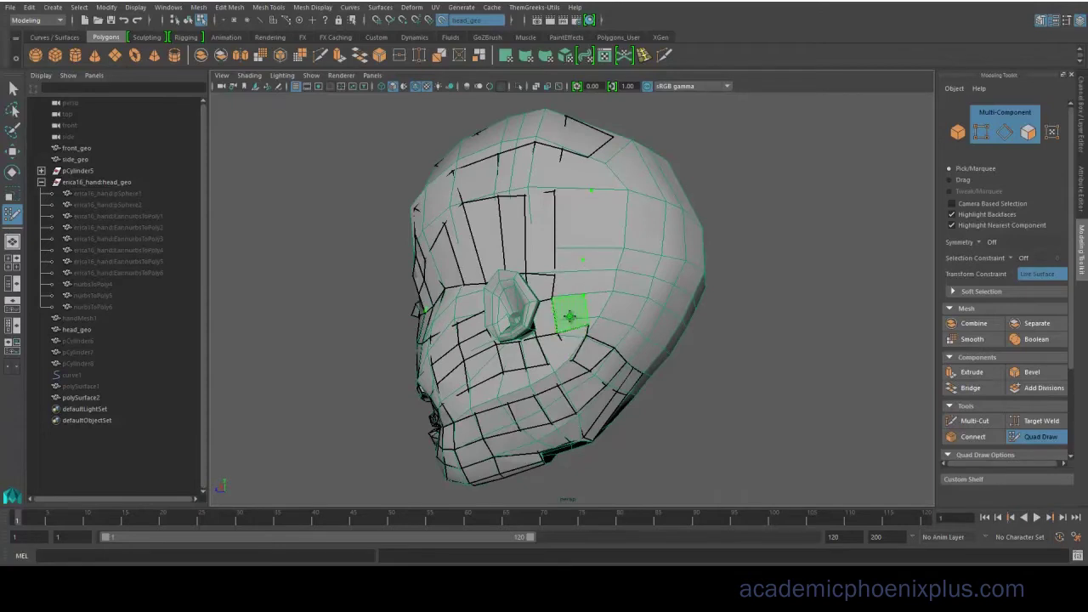
{"action": "left_click_drag", "start_coordinate": [578, 228], "coordinate": [646, 216], "text": "alt"}
{"action": "left_click_drag", "start_coordinate": [576, 331], "coordinate": [561, 282], "text": "alt"}
{"action": "left_click_drag", "start_coordinate": [537, 322], "coordinate": [525, 225], "text": "alt"}
{"action": "left_click", "coordinate": [568, 202], "text": "ctrl+shift"}
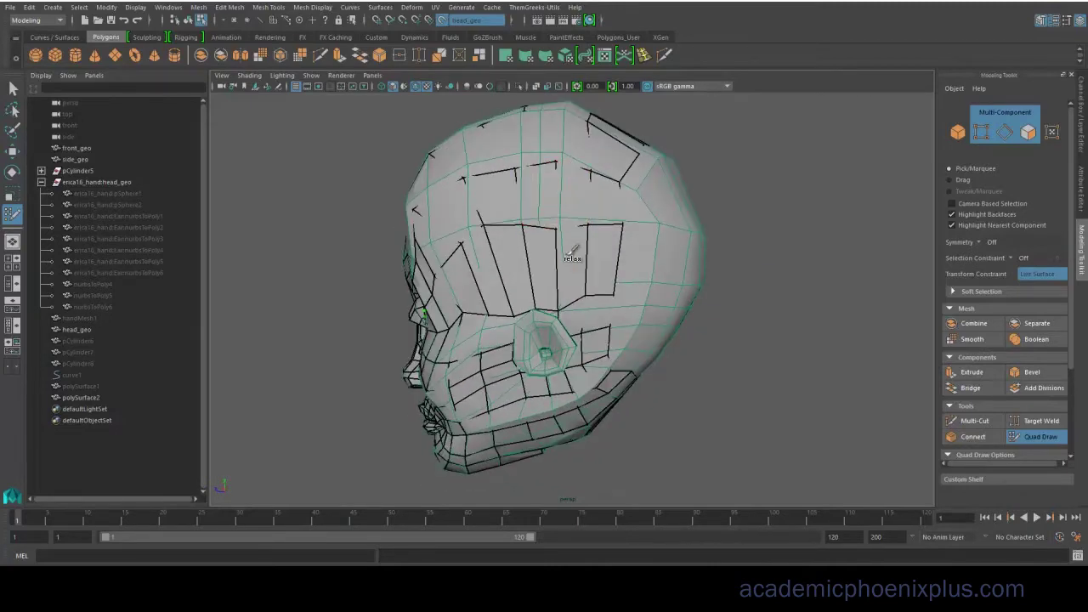
{"action": "left_click", "coordinate": [467, 218], "text": "ctrl+shift"}
Undo the last edit and fill the remaining quads behind the ear and across the back of the head.
{"action": "left_click_drag", "start_coordinate": [682, 208], "coordinate": [604, 369], "text": "alt"}
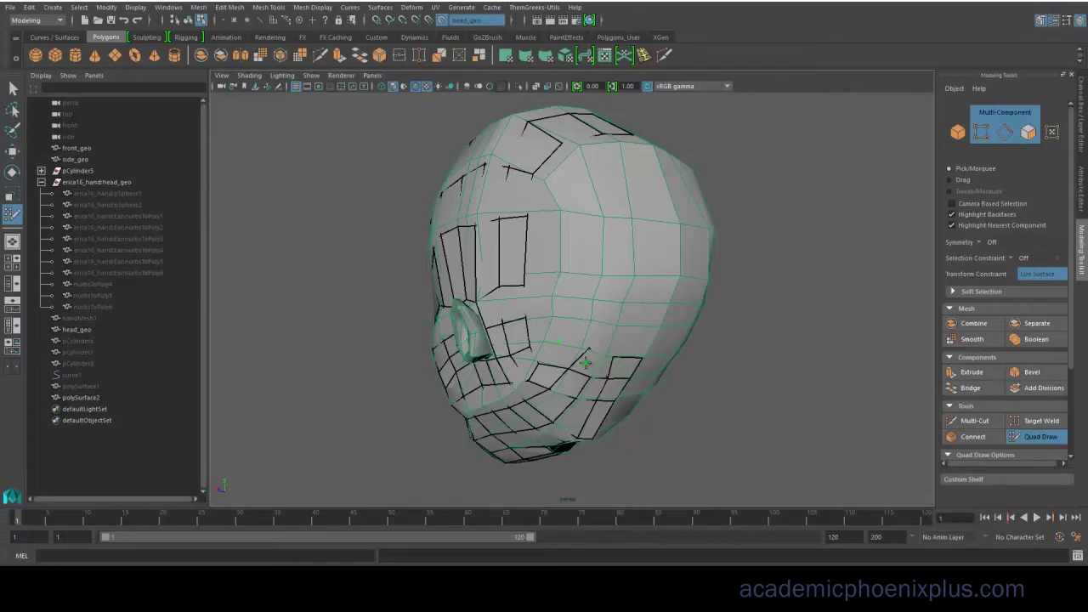
{"action": "key", "text": "ctrl+z"}
{"action": "left_click", "coordinate": [601, 364], "text": "shift"}
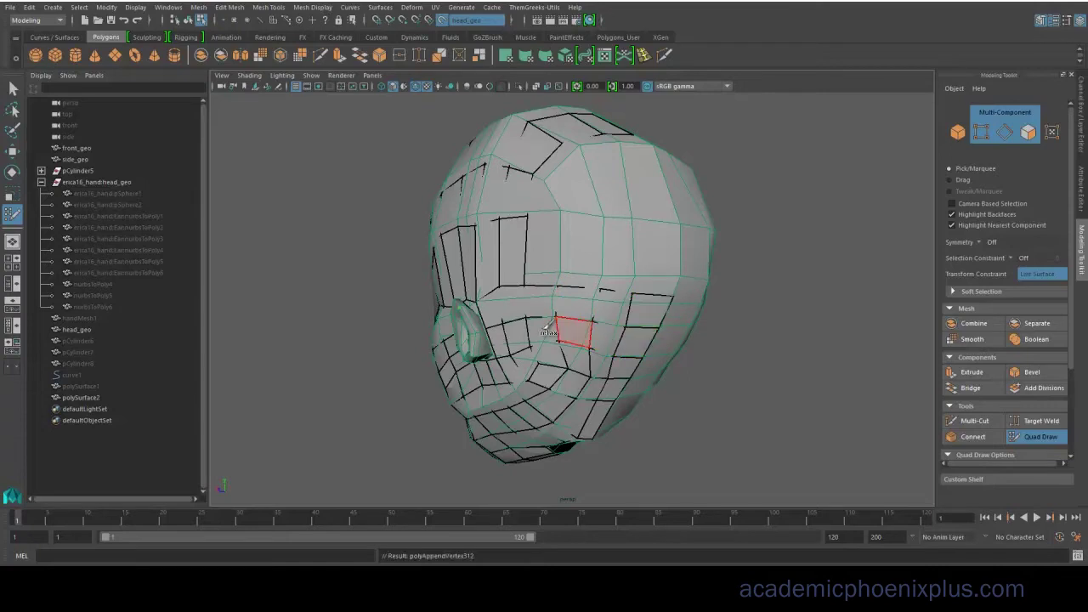
{"action": "mouse_move", "coordinate": [547, 330]}
{"action": "left_mouse_down", "text": "alt"}
{"action": "mouse_move", "coordinate": [593, 247]}
{"action": "mouse_move", "coordinate": [529, 283]}
{"action": "left_mouse_up", "text": "alt"}
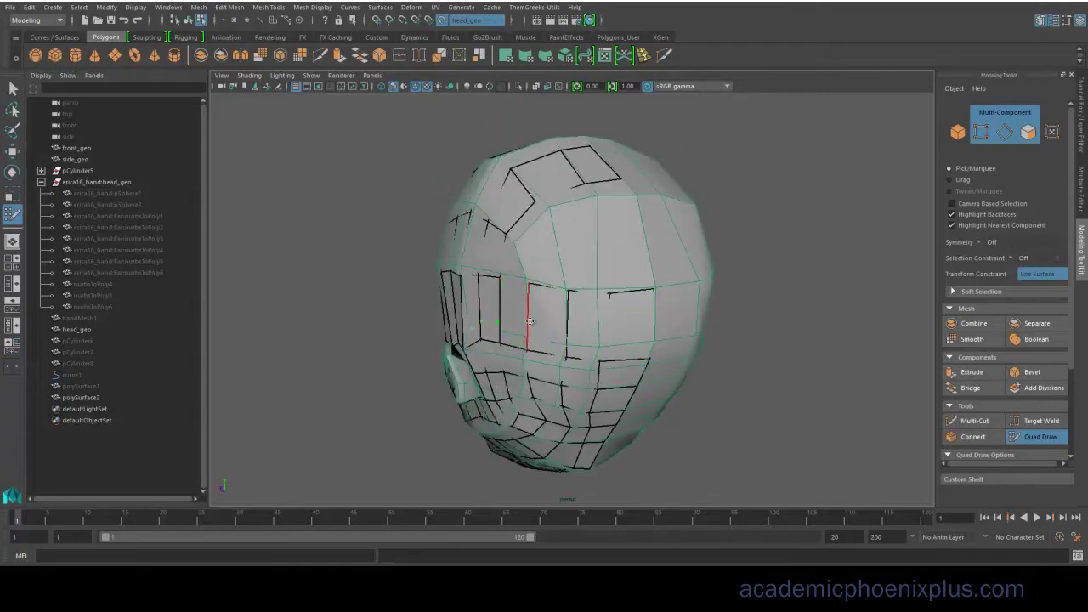
{"action": "mouse_move", "coordinate": [529, 322]}
{"action": "left_mouse_down", "text": "alt"}
{"action": "mouse_move", "coordinate": [595, 224]}
{"action": "mouse_move", "coordinate": [621, 226]}
{"action": "mouse_move", "coordinate": [579, 209]}
{"action": "mouse_move", "coordinate": [532, 216]}
{"action": "mouse_move", "coordinate": [624, 277]}
{"action": "left_mouse_up", "text": "alt"}
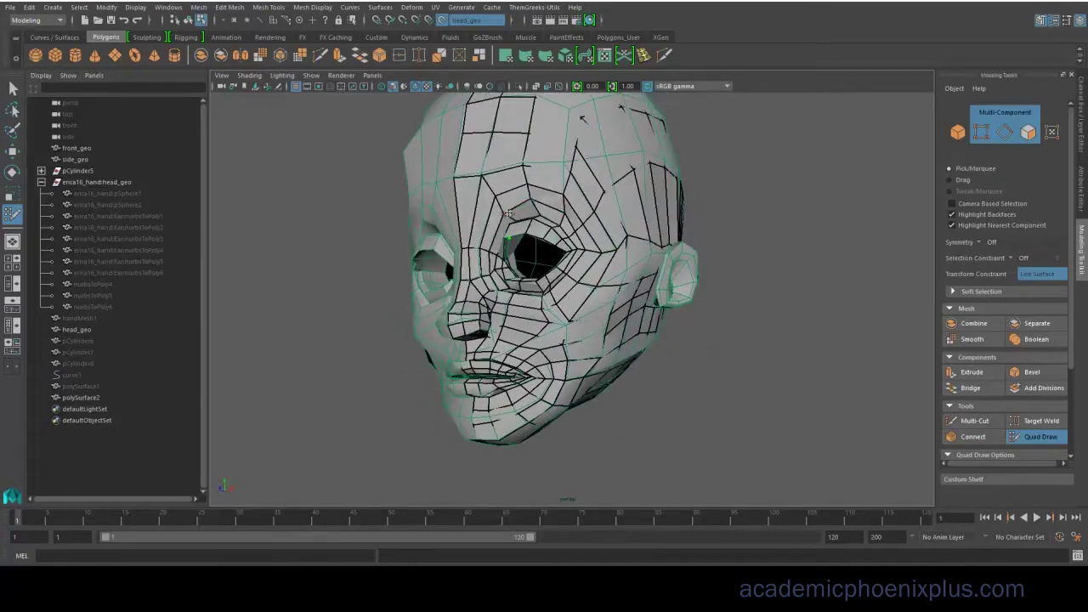
{"action": "left_click_drag", "start_coordinate": [477, 236], "coordinate": [529, 215], "text": "alt"}
Disable the live surface, leave Quad Draw, move the half-face mesh sideways off the head, and show it in smooth preview.
{"action": "left_click", "coordinate": [12, 88]}
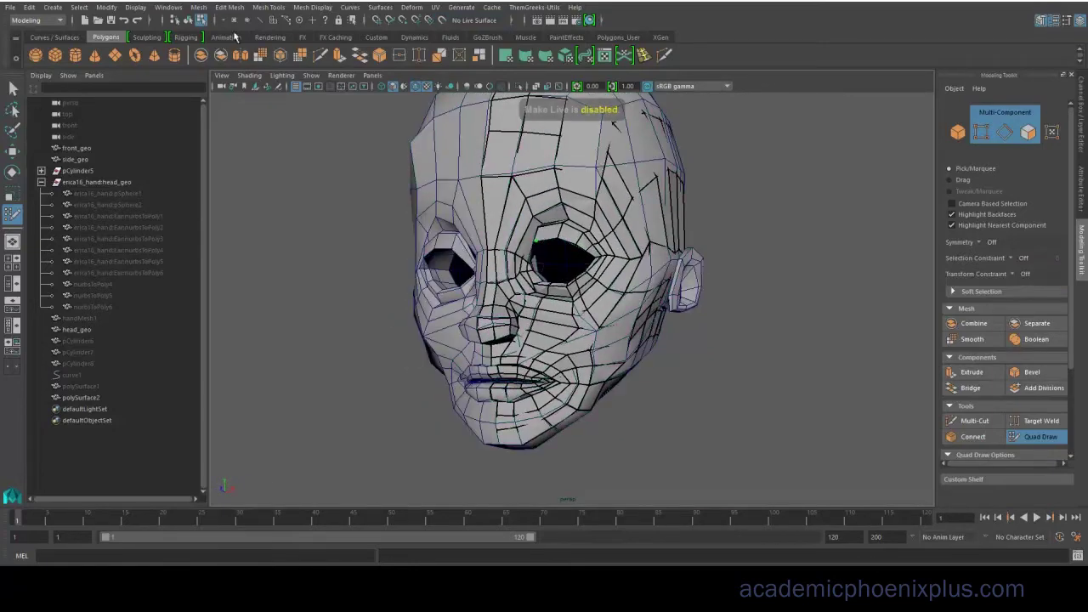
{"action": "left_click_drag", "start_coordinate": [248, 135], "coordinate": [754, 253], "text": "alt"}
{"action": "left_click", "coordinate": [586, 211]}
{"action": "key", "text": "w"}
{"action": "left_click", "coordinate": [587, 215]}
{"action": "key", "text": "3"}
{"action": "mouse_move", "coordinate": [742, 374]}
{"action": "left_mouse_down", "text": "alt"}
{"action": "mouse_move", "coordinate": [799, 360]}
{"action": "mouse_move", "coordinate": [753, 382]}
{"action": "left_mouse_up", "text": "alt"}
Show head_geo in smooth preview to compare it with the half-face mesh, and hide head_geo.
{"action": "left_click", "coordinate": [600, 316]}
{"action": "key", "text": "3"}
{"action": "left_click", "coordinate": [814, 345]}
{"action": "left_click_drag", "start_coordinate": [674, 335], "coordinate": [514, 323], "text": "alt"}
{"action": "left_click", "coordinate": [514, 324]}
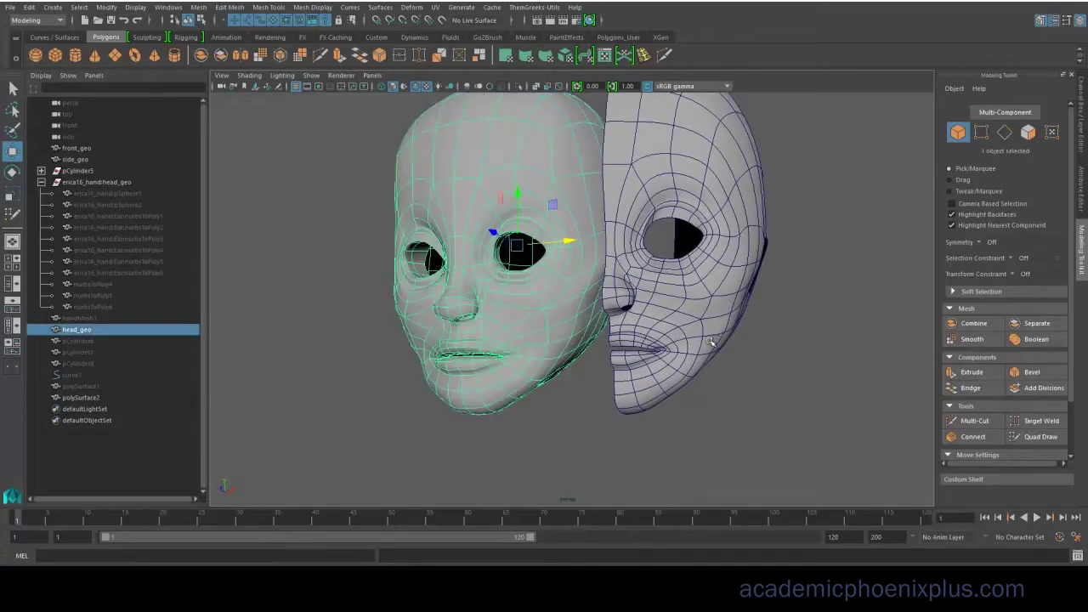
{"action": "left_click", "coordinate": [713, 340]}
{"action": "left_click_drag", "start_coordinate": [712, 340], "coordinate": [765, 338], "text": "alt"}
{"action": "left_click", "coordinate": [602, 333]}
{"action": "key", "text": "ctrl+h"}
Turn off smooth preview and try to extrude the two faces on the underside of the nose beside the nostril.
{"action": "left_click_drag", "start_coordinate": [564, 314], "coordinate": [621, 315], "text": "alt"}
{"action": "right_click_drag", "start_coordinate": [501, 311], "coordinate": [615, 350], "text": "alt"}
{"action": "left_click_drag", "start_coordinate": [615, 350], "coordinate": [523, 289], "text": "alt"}
{"action": "left_click", "coordinate": [468, 270]}
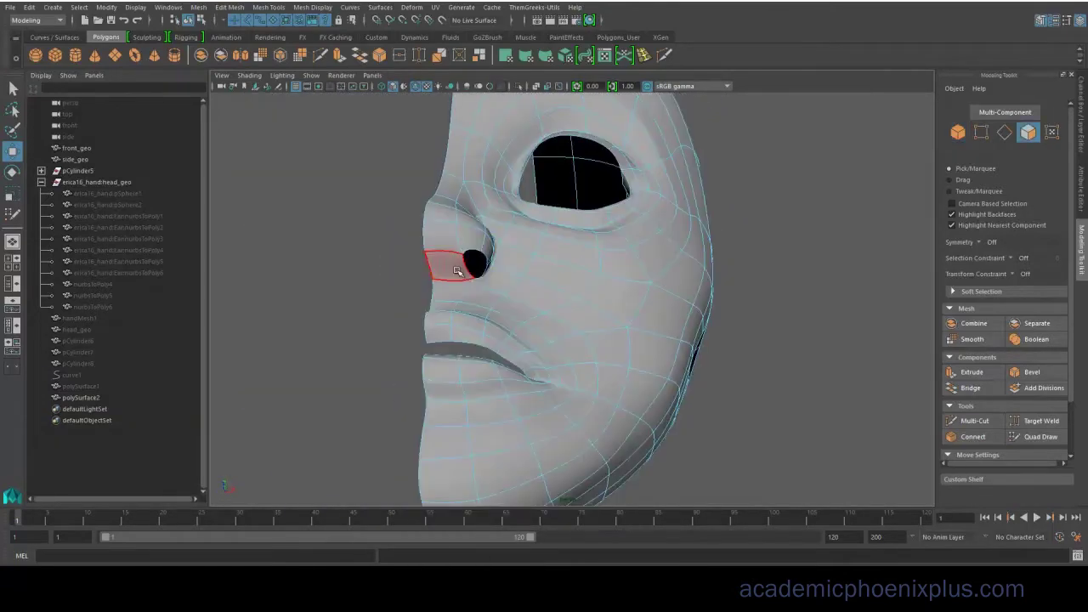
{"action": "key", "text": "1"}
{"action": "key", "text": "ctrl+e"}
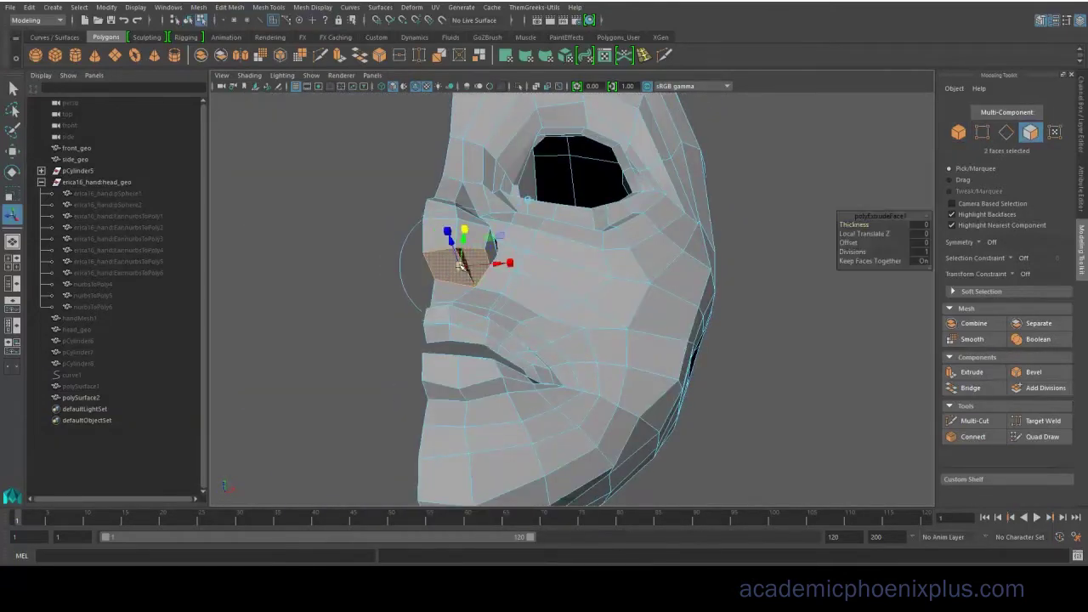
{"action": "mouse_move", "coordinate": [447, 270]}
{"action": "left_mouse_down", "text": "alt"}
{"action": "mouse_move", "coordinate": [498, 326]}
{"action": "mouse_move", "coordinate": [451, 270]}
{"action": "left_mouse_up", "text": "alt"}
{"action": "key", "text": "ctrl+z"}
Select the edges around the nostril opening and close it with Fill Hole.
{"action": "right_click_drag", "start_coordinate": [451, 271], "coordinate": [503, 291], "text": "alt"}
{"action": "left_click_drag", "start_coordinate": [482, 256], "coordinate": [446, 234], "text": "alt"}
{"action": "key", "text": "F10"}
{"action": "left_click", "coordinate": [199, 8]}
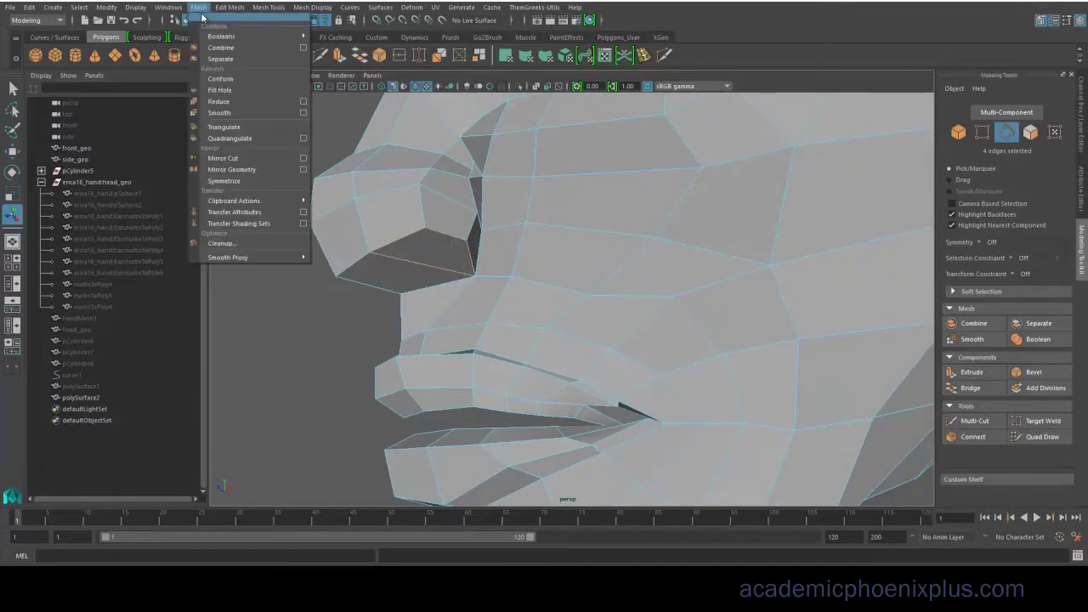
{"action": "left_click", "coordinate": [220, 91]}
Extrude the two faces under the nose with a smaller inset, and extrude them again up into the nose.
{"action": "key", "text": "w"}
{"action": "right_click_drag", "start_coordinate": [468, 255], "coordinate": [464, 293]}
{"action": "key", "text": "ctrl+e"}
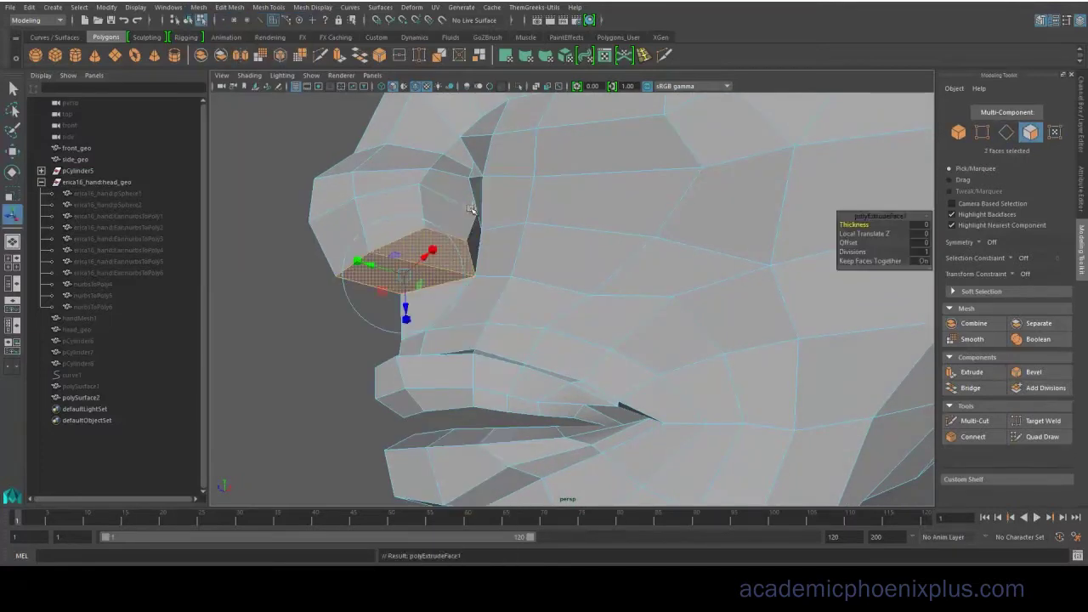
{"action": "left_click_drag", "start_coordinate": [407, 270], "coordinate": [552, 230], "text": "alt"}
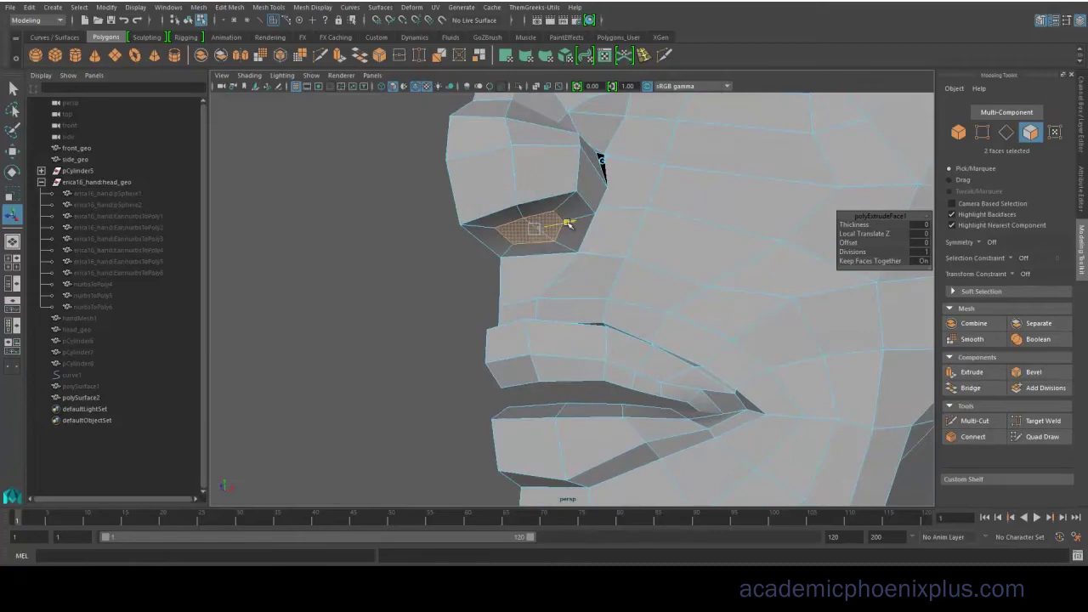
{"action": "key", "text": "ctrl+e"}
{"action": "left_click_drag", "start_coordinate": [530, 162], "coordinate": [674, 249], "text": "alt"}
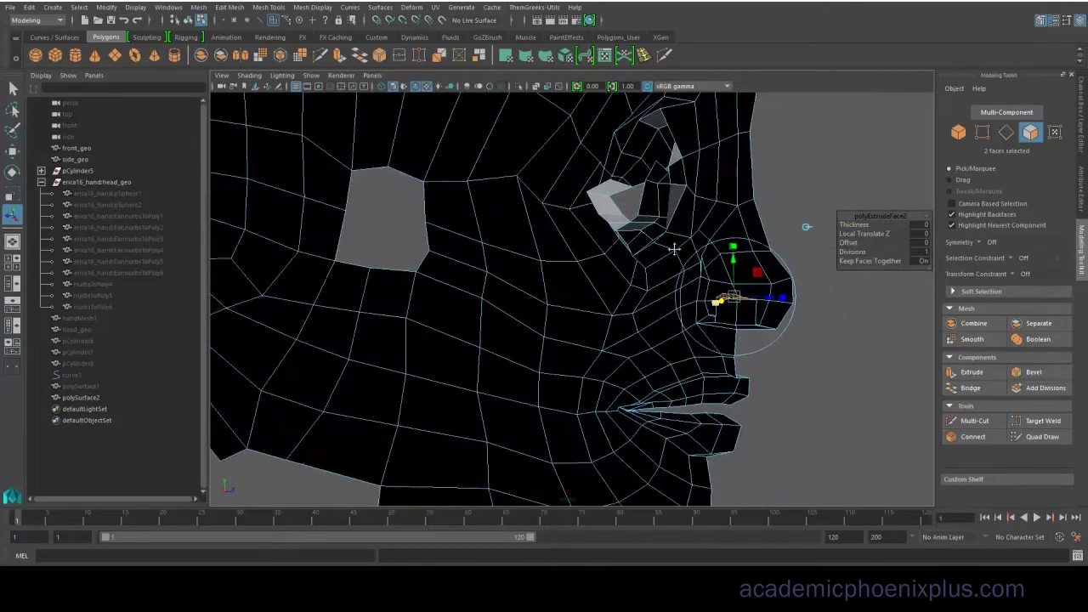
Select the ten inner border edges of the upper and lower lips and extrude them back into the mouth.
{"action": "middle_click_drag", "start_coordinate": [675, 249], "coordinate": [636, 170], "text": "alt"}
{"action": "key", "text": "F10"}
{"action": "left_click_drag", "start_coordinate": [658, 316], "coordinate": [669, 314], "text": "alt"}
{"action": "left_click", "coordinate": [681, 332]}
{"action": "left_click", "coordinate": [650, 324], "text": "shift"}
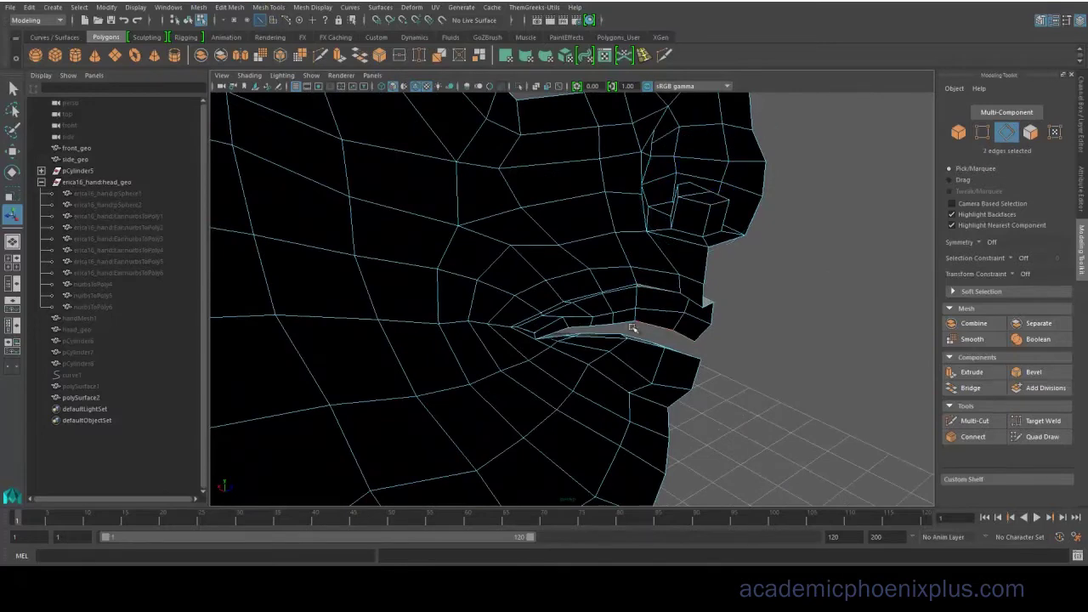
{"action": "left_click", "coordinate": [559, 331], "text": "shift"}
{"action": "left_click", "coordinate": [543, 336], "text": "shift"}
{"action": "left_click_drag", "start_coordinate": [546, 337], "coordinate": [565, 395], "text": "alt"}
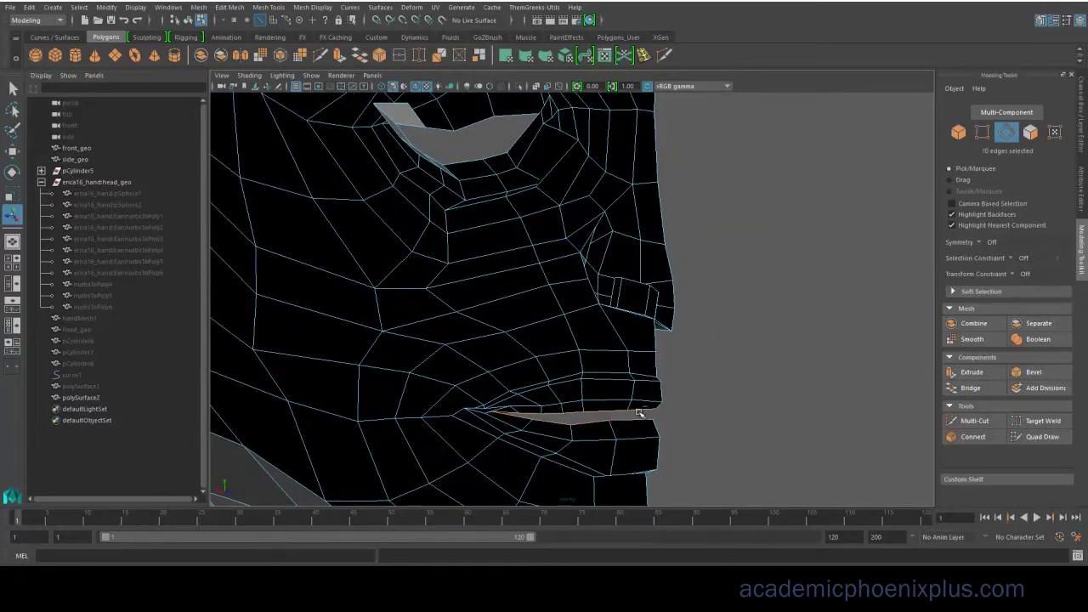
{"action": "left_click_drag", "start_coordinate": [640, 414], "coordinate": [715, 296], "text": "alt"}
{"action": "key", "text": "ctrl+e"}
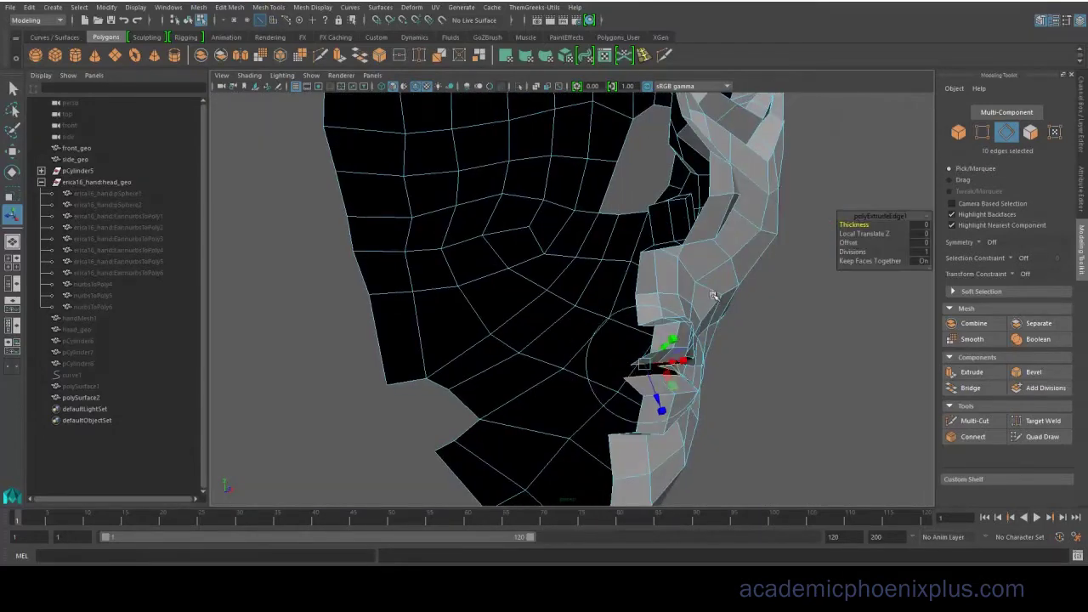
Extrude the inner lip edges a second time and spread them up and down to form the mouth cavity.
{"action": "left_click_drag", "start_coordinate": [678, 380], "coordinate": [722, 399], "text": "alt"}
{"action": "key", "text": "w"}
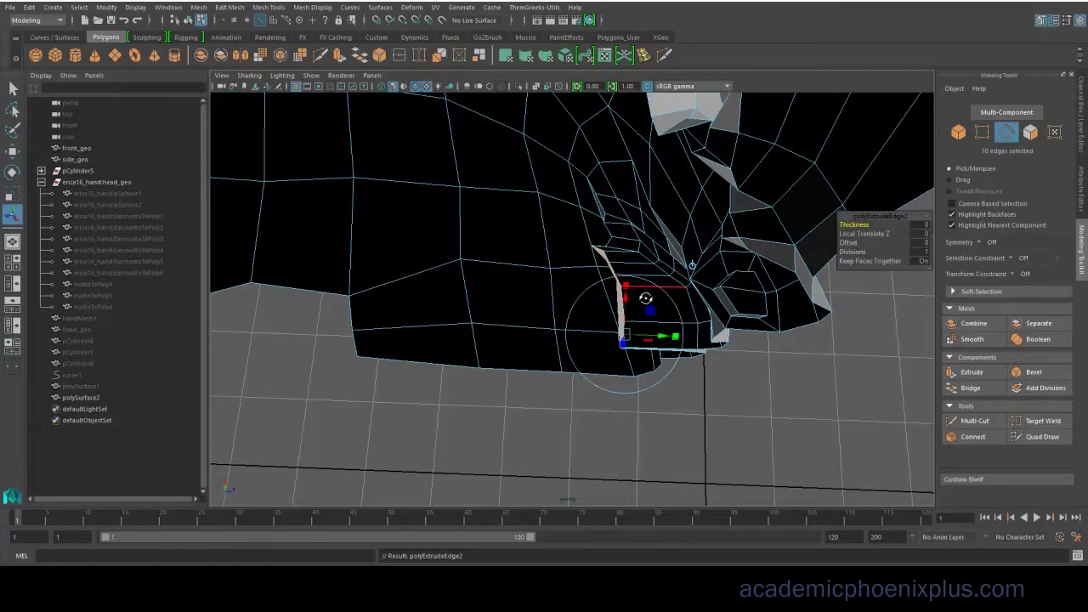
{"action": "left_click_drag", "start_coordinate": [687, 267], "coordinate": [686, 324], "text": "alt"}
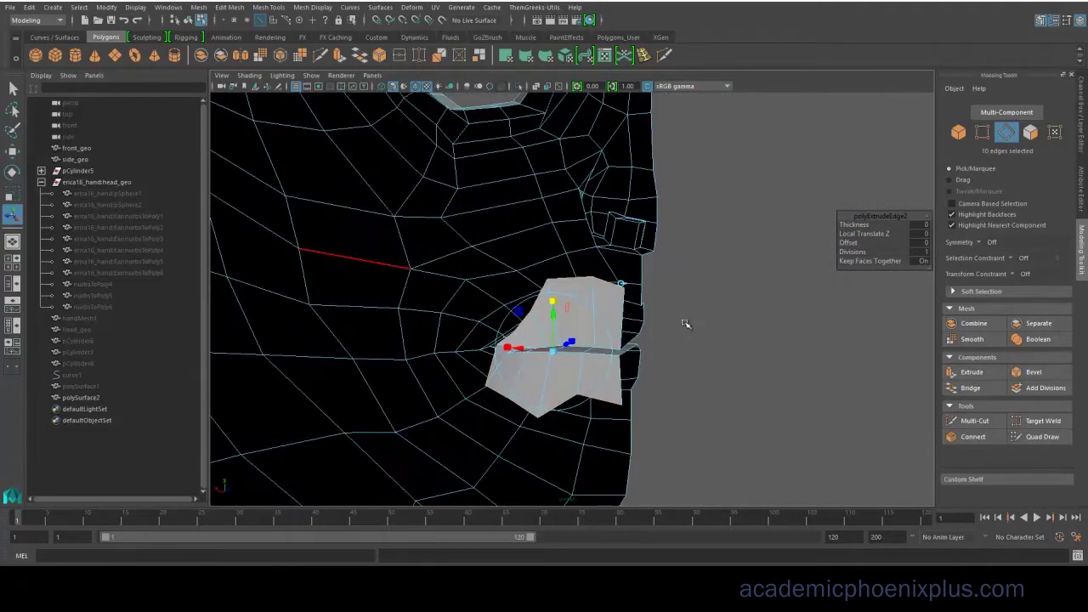
{"action": "left_click_drag", "start_coordinate": [502, 348], "coordinate": [498, 321], "text": "alt"}
Move the mouth cavity's back rim vertices into a rounder outline and check the lips in smooth preview.
{"action": "right_click_drag", "start_coordinate": [525, 267], "coordinate": [462, 282]}
{"action": "left_click", "coordinate": [453, 367]}
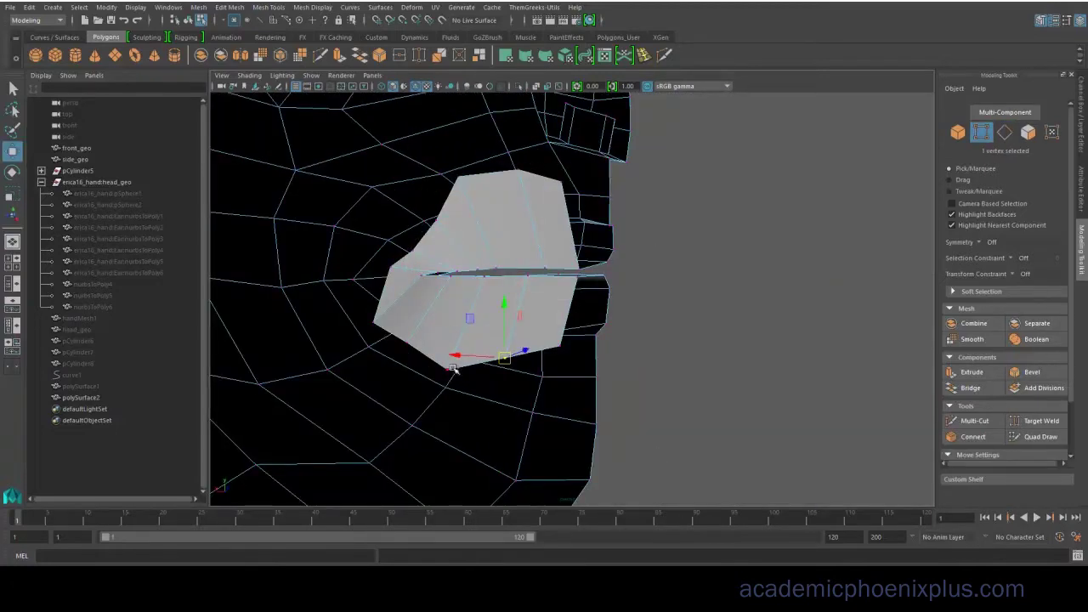
{"action": "left_click_drag", "start_coordinate": [413, 253], "coordinate": [372, 264]}
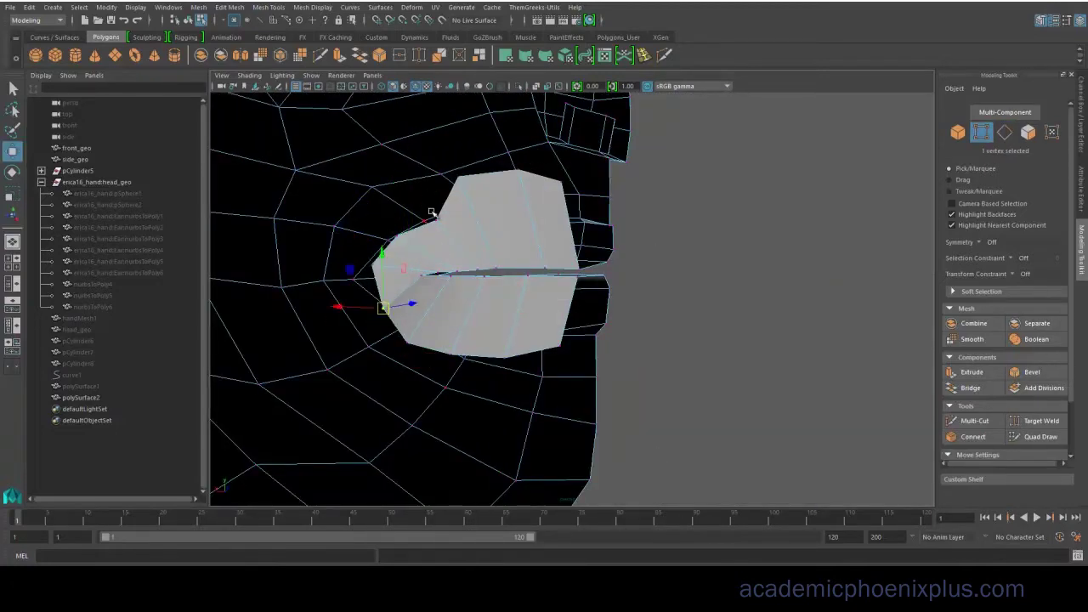
{"action": "middle_click_drag", "start_coordinate": [456, 184], "coordinate": [513, 175]}
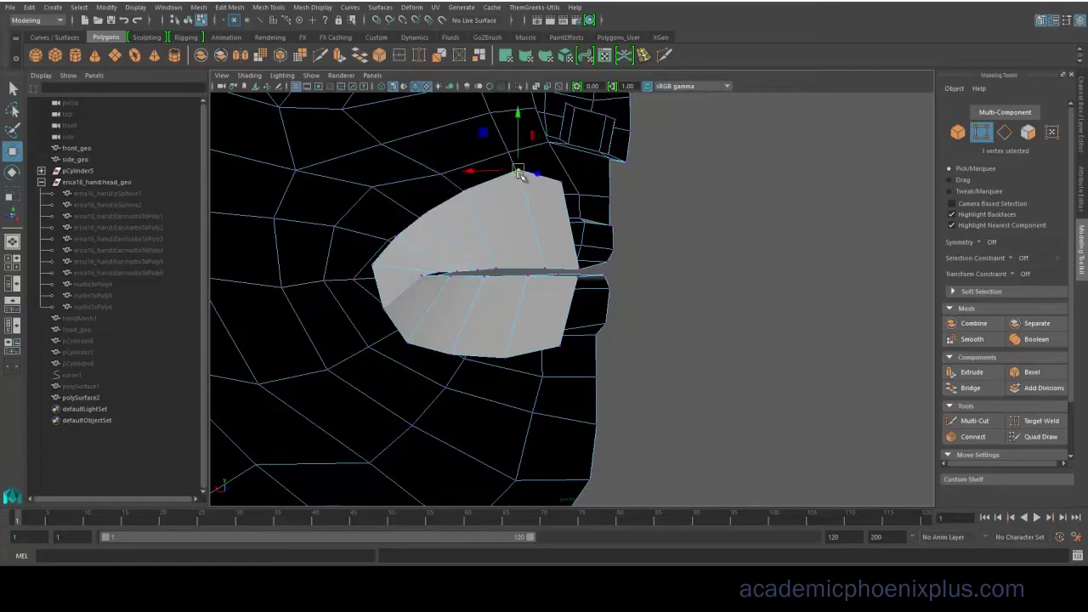
{"action": "left_click_drag", "start_coordinate": [572, 198], "coordinate": [416, 209], "text": "alt"}
{"action": "key", "text": "3"}
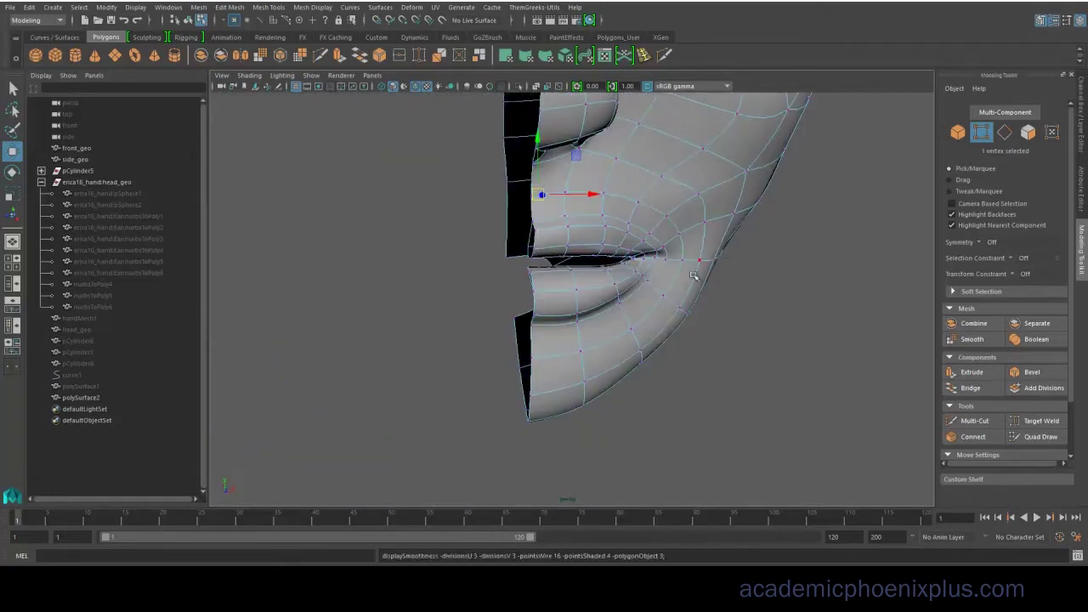
{"action": "right_click_drag", "start_coordinate": [723, 281], "coordinate": [681, 297], "text": "alt"}
{"action": "key", "text": "1"}
Delete the strip of faces inside the lower rim of the eye opening.
{"action": "left_click_drag", "start_coordinate": [722, 298], "coordinate": [760, 326], "text": "alt"}
{"action": "right_click_drag", "start_coordinate": [761, 326], "coordinate": [697, 316], "text": "alt"}
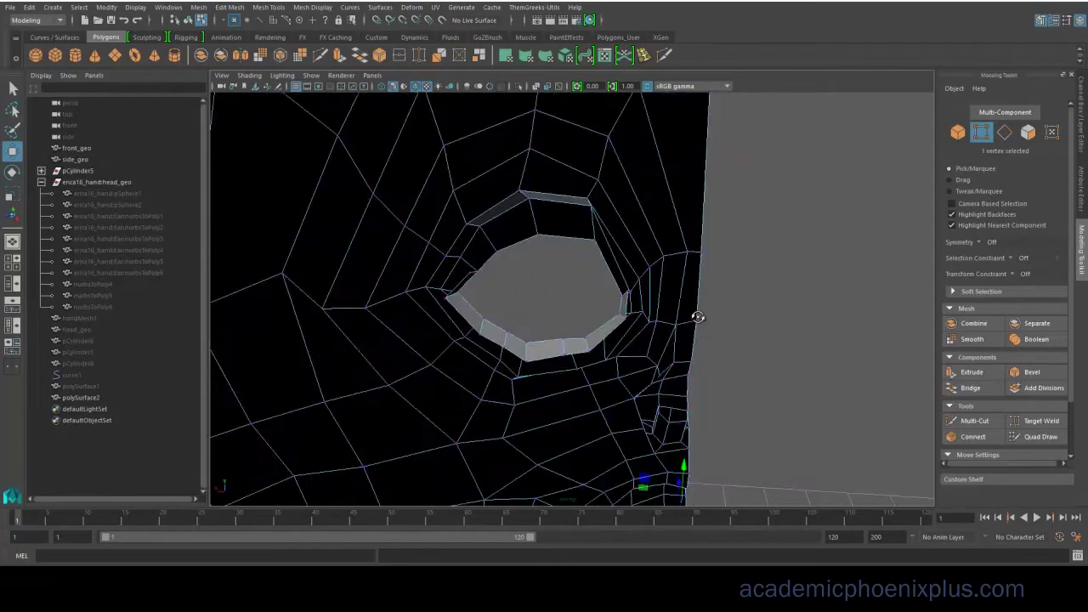
{"action": "left_click_drag", "start_coordinate": [697, 316], "coordinate": [690, 333], "text": "alt"}
{"action": "right_click_drag", "start_coordinate": [610, 263], "coordinate": [611, 317]}
{"action": "double_click", "coordinate": [578, 323], "text": "shift"}
{"action": "left_click_drag", "start_coordinate": [580, 322], "coordinate": [638, 318], "text": "alt"}
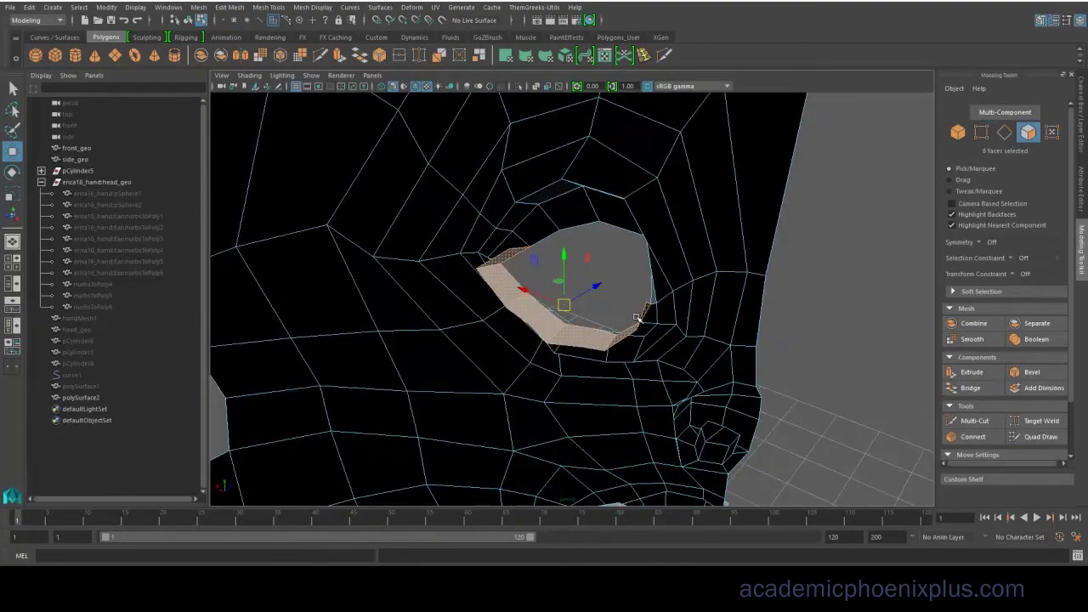
{"action": "key", "text": "Delete"}
Select the eye opening's border edge loop, extrude it back into the socket, and adjust its scale and position.
{"action": "right_click_drag", "start_coordinate": [617, 233], "coordinate": [621, 213]}
{"action": "double_click", "coordinate": [552, 241]}
{"action": "left_click_drag", "start_coordinate": [552, 243], "coordinate": [694, 351], "text": "alt"}
{"action": "key", "text": "ctrl+e"}
{"action": "left_click", "coordinate": [658, 221]}
{"action": "left_click_drag", "start_coordinate": [581, 224], "coordinate": [530, 205]}
{"action": "left_click_drag", "start_coordinate": [584, 259], "coordinate": [447, 246]}
{"action": "scroll", "coordinate": [448, 245], "scroll_direction": "down", "scroll_amount": 6}
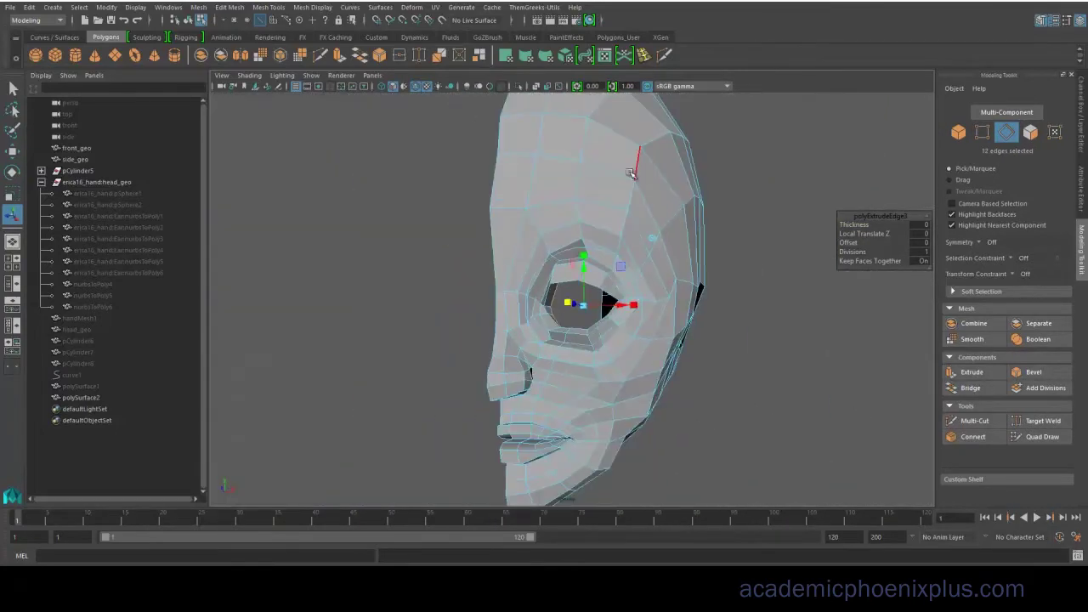
Return the half-face mesh to object mode and enlarge the perspective viewport with the Outliner hidden.
{"action": "left_click_drag", "start_coordinate": [732, 213], "coordinate": [635, 267], "text": "alt"}
{"action": "key", "text": "F8"}
{"action": "key", "text": "space"}
{"action": "left_click_drag", "start_coordinate": [791, 247], "coordinate": [647, 279], "text": "alt"}
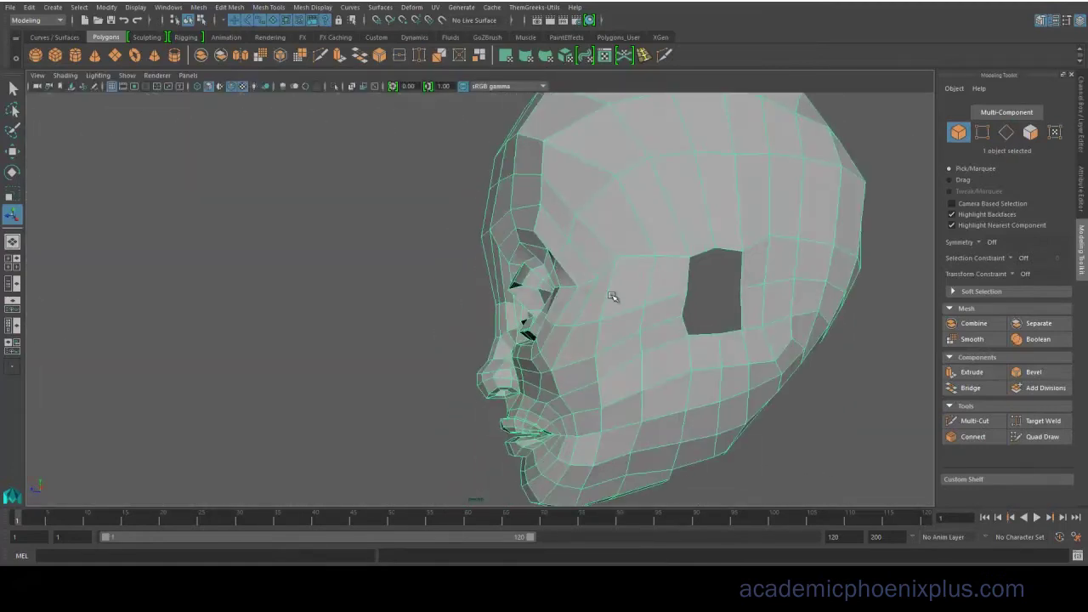
Check the extruded eye socket and the surrounding face of the half mesh in smooth preview.
{"action": "key", "text": "3"}
{"action": "right_click_drag", "start_coordinate": [615, 298], "coordinate": [715, 289], "text": "alt"}
{"action": "left_click_drag", "start_coordinate": [714, 290], "coordinate": [648, 295], "text": "alt"}
{"action": "left_click_drag", "start_coordinate": [587, 317], "coordinate": [604, 270], "text": "alt"}
{"action": "right_click_drag", "start_coordinate": [605, 262], "coordinate": [605, 232]}
{"action": "middle_click_drag", "start_coordinate": [594, 291], "coordinate": [575, 299], "text": "alt"}
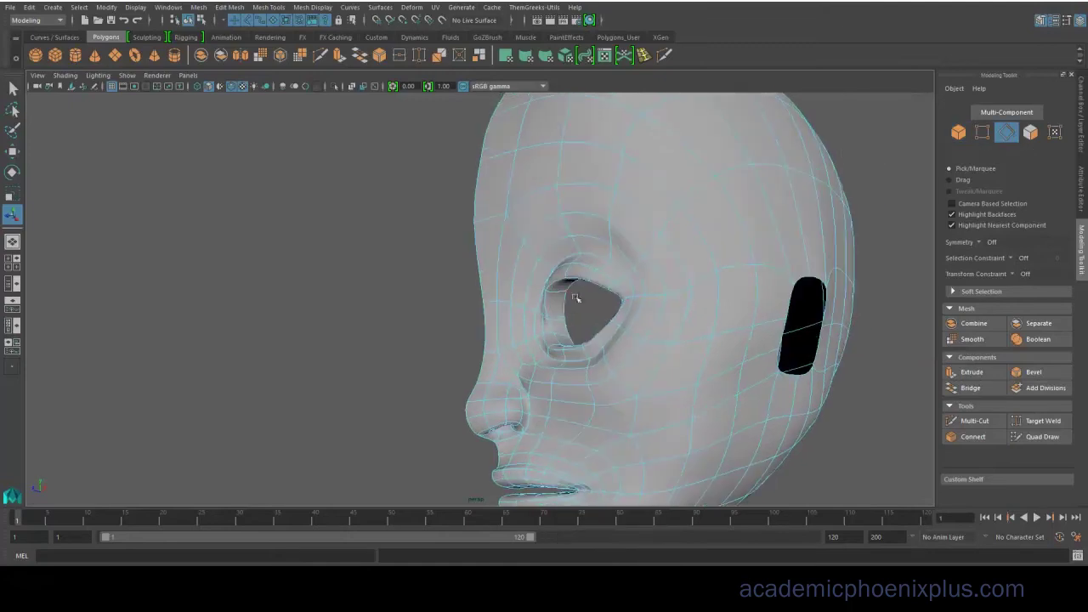
Try Mirror Geometry on the half-face mesh.
{"action": "left_click", "coordinate": [201, 9]}
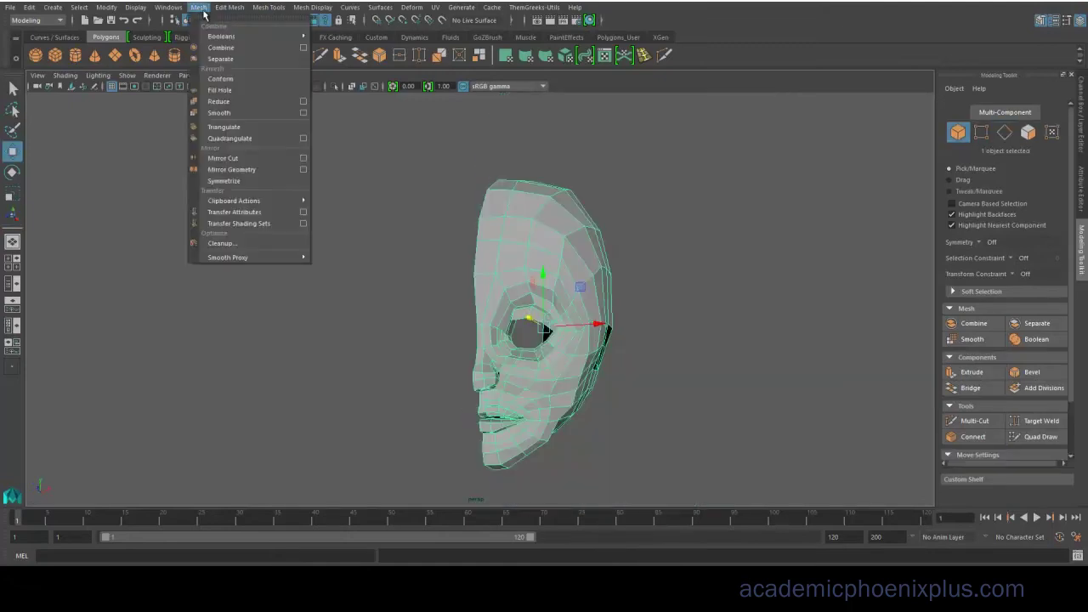
{"action": "left_click", "coordinate": [247, 169]}
{"action": "key", "text": "ctrl+z"}
Select the half mesh's centre border edges in the front view with the Scale tool and check them against the grid's centre line.
{"action": "key", "text": "space"}
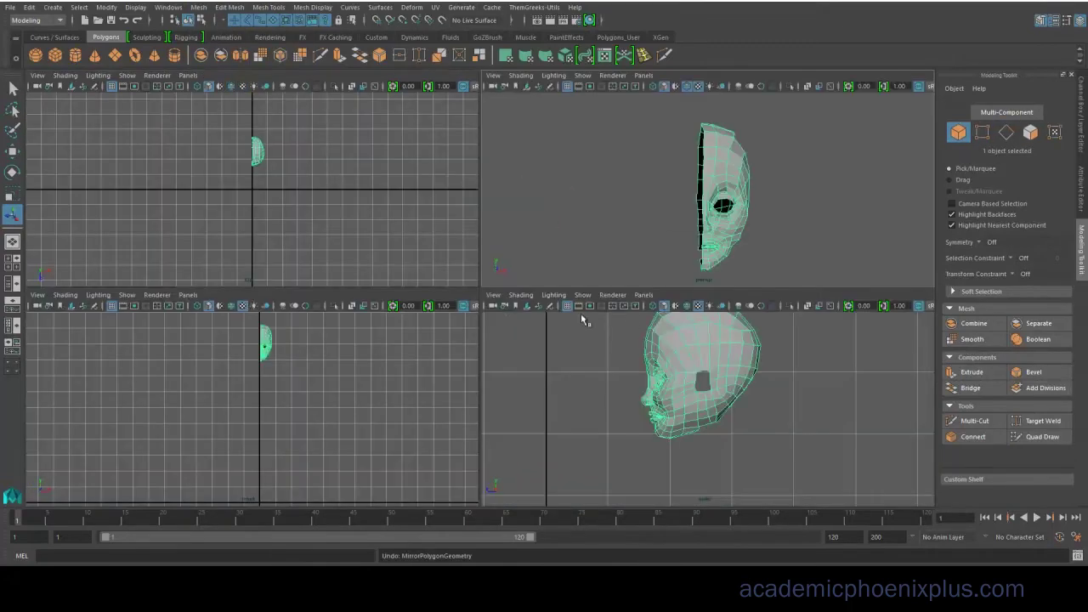
{"action": "key", "text": "space"}
{"action": "key", "text": "f"}
{"action": "right_click_drag", "start_coordinate": [425, 176], "coordinate": [425, 147]}
{"action": "double_click", "coordinate": [413, 158]}
{"action": "middle_click_drag", "start_coordinate": [478, 472], "coordinate": [510, 361], "text": "alt"}
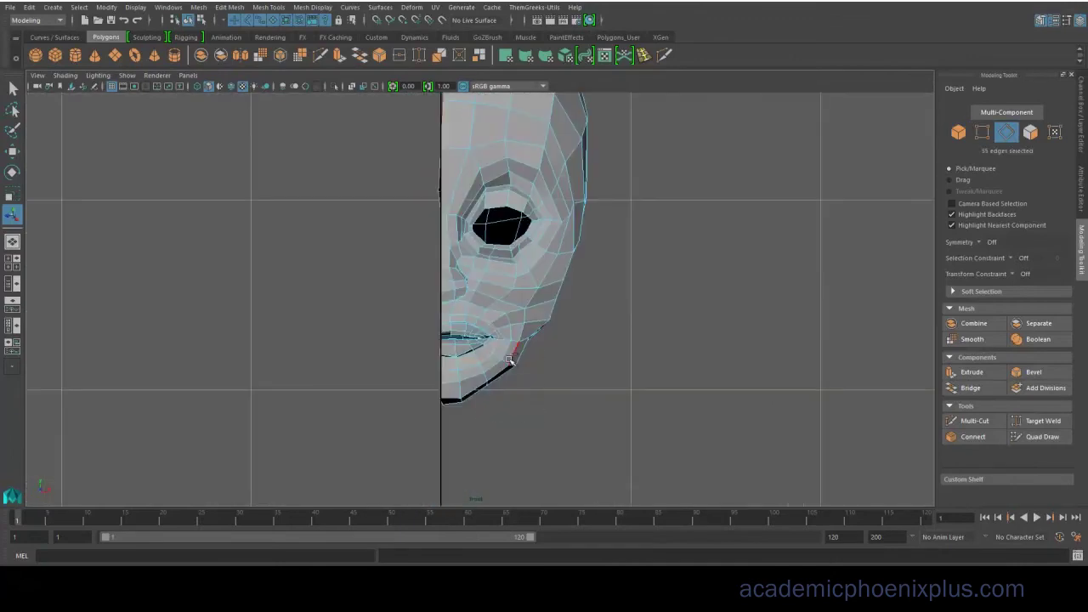
{"action": "middle_click_drag", "start_coordinate": [457, 302], "coordinate": [474, 361], "text": "alt"}
{"action": "key", "text": "r"}
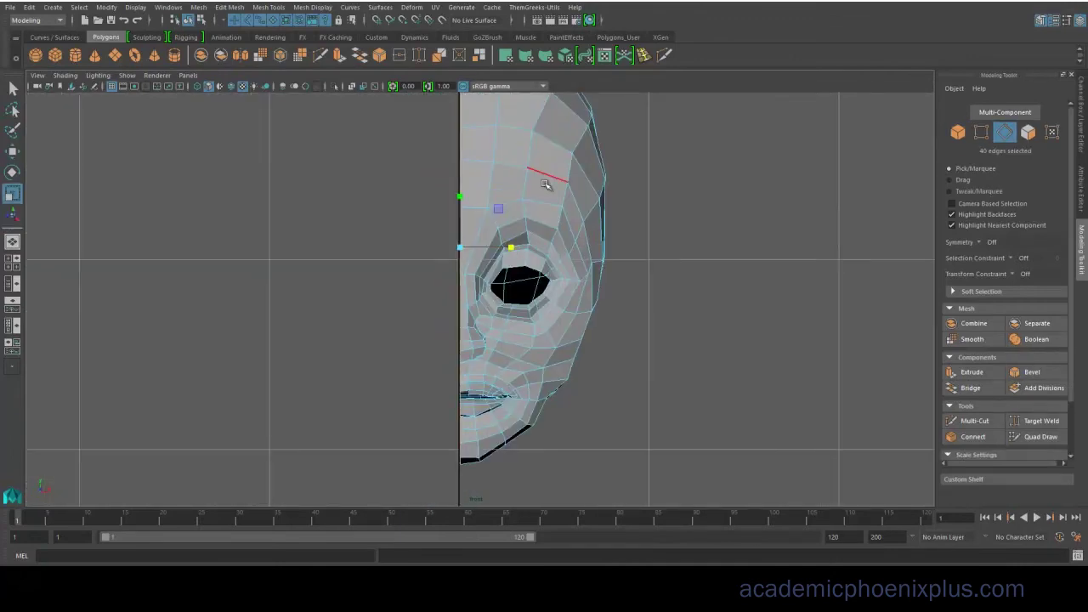
Mirror the half-face mesh in the -X direction with Mirror Geometry and inspect the full face in the perspective view.
{"action": "key", "text": "F8"}
{"action": "key", "text": "g"}
{"action": "right_click", "coordinate": [546, 163]}
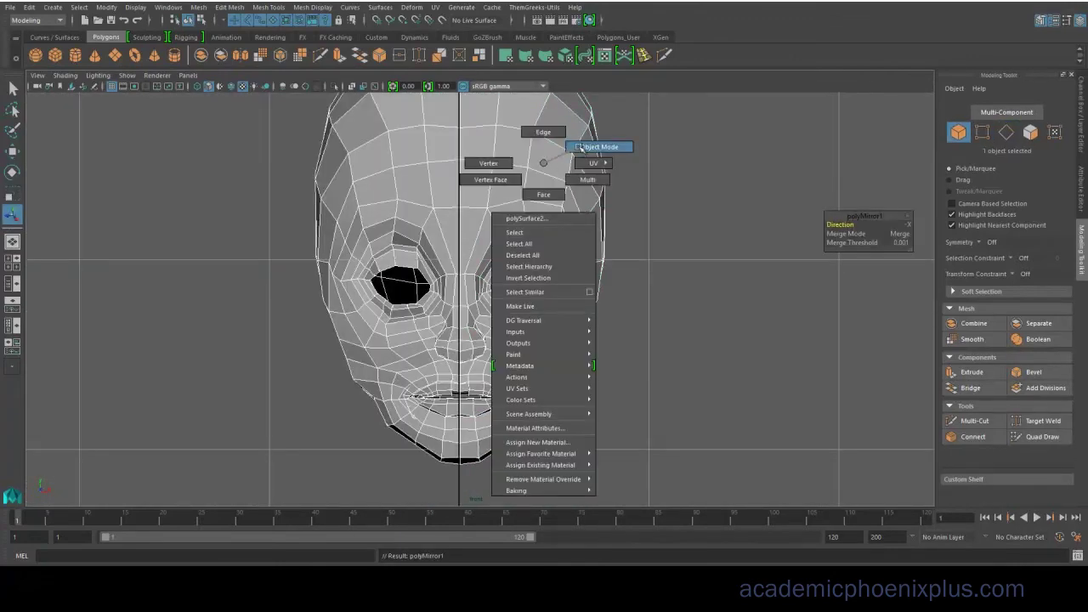
{"action": "right_click_drag", "start_coordinate": [581, 149], "coordinate": [595, 147]}
{"action": "key", "text": "space"}
{"action": "key", "text": "space"}
{"action": "scroll", "coordinate": [593, 303], "scroll_direction": "up", "scroll_amount": 5}
{"action": "left_click_drag", "start_coordinate": [573, 296], "coordinate": [505, 252], "text": "alt"}
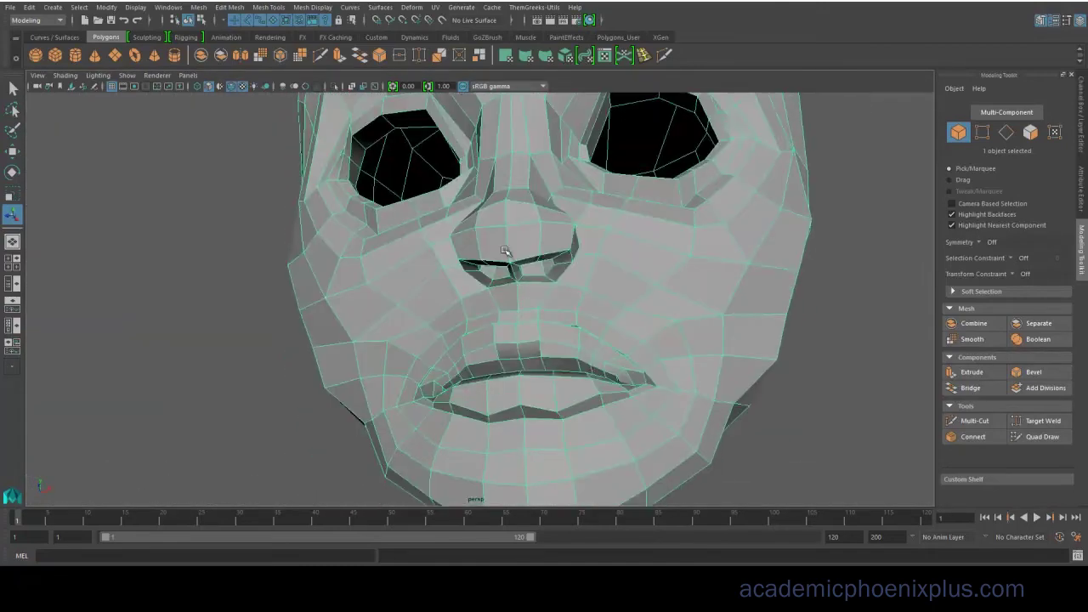
{"action": "scroll", "coordinate": [504, 251], "scroll_direction": "down", "scroll_amount": 5}
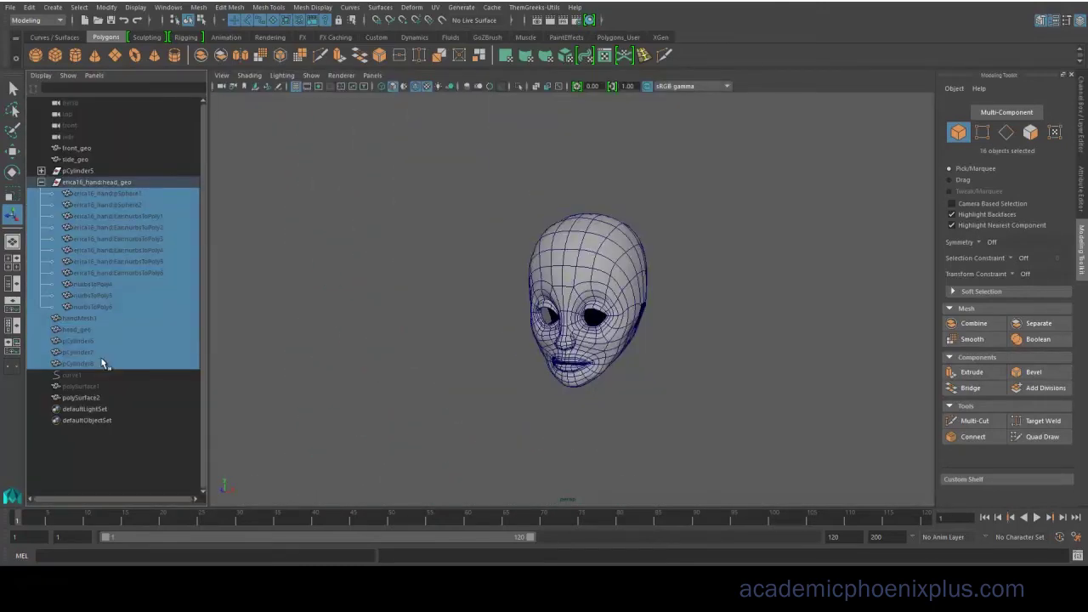
Unhide the child meshes of erica16_hand:head_geo together with handMesh1, head_geo and pCylinder6 through pCylinder8.
{"action": "key", "text": "shift+h"}
{"action": "left_click", "coordinate": [255, 376]}
Unhide polySurface1 to identify it and hide it again.
{"action": "left_click", "coordinate": [97, 388]}
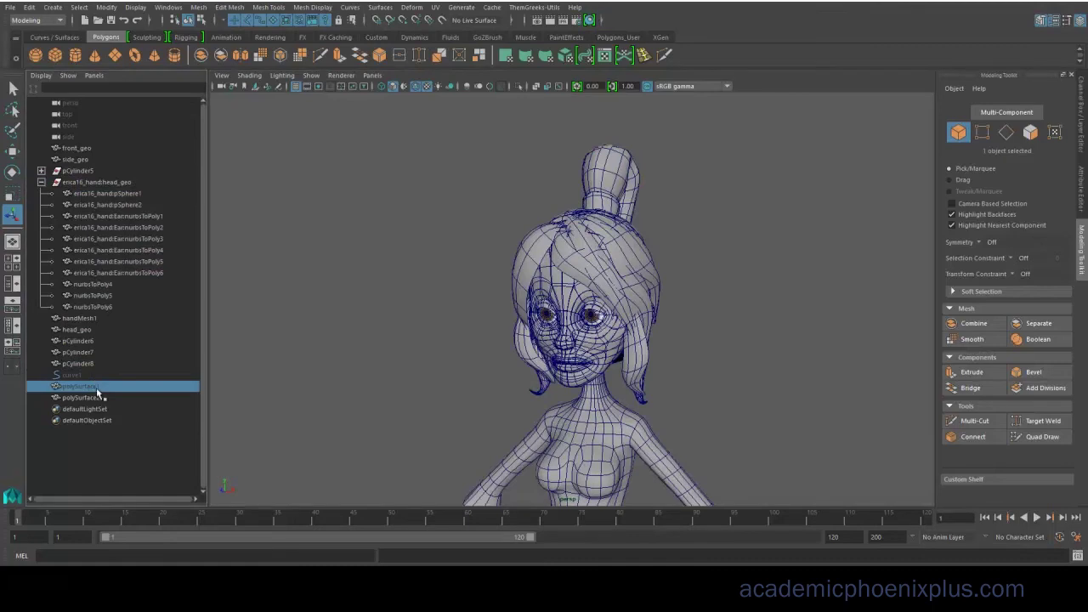
{"action": "key", "text": "shift+h"}
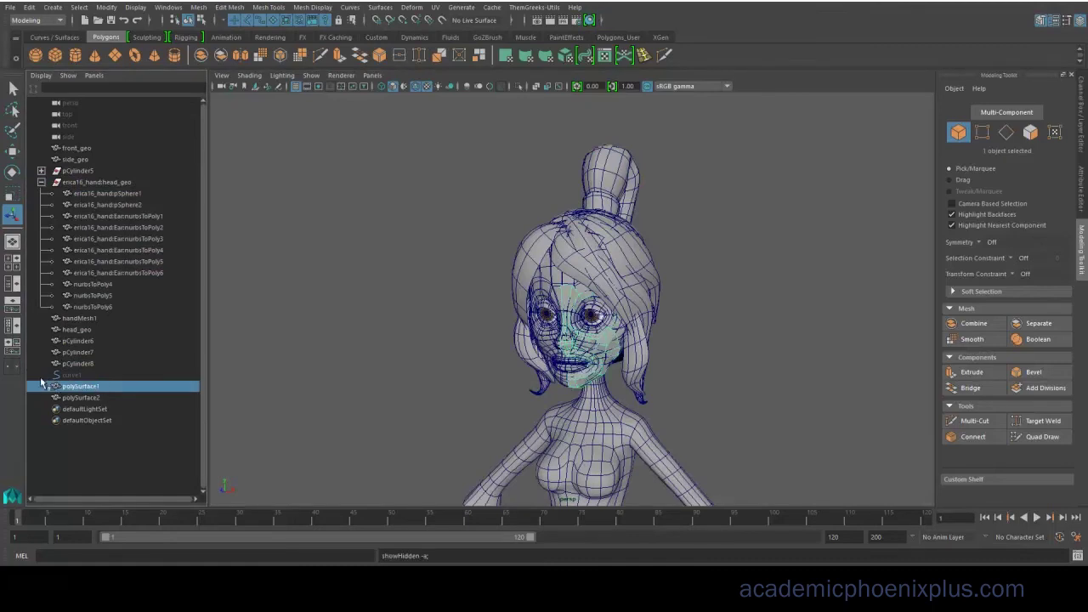
{"action": "key", "text": "ctrl+h"}
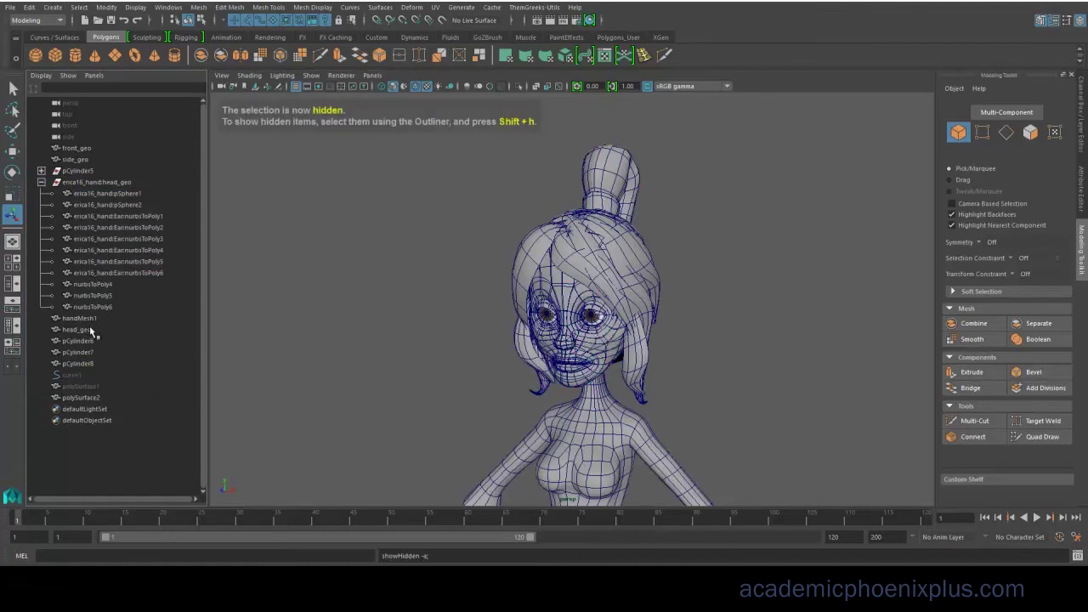
Move the original head_geo sideways, clear of the character, so it stands beside the retopologized face.
{"action": "left_click", "coordinate": [85, 329]}
{"action": "key", "text": "w"}
{"action": "left_click_drag", "start_coordinate": [642, 295], "coordinate": [504, 295]}
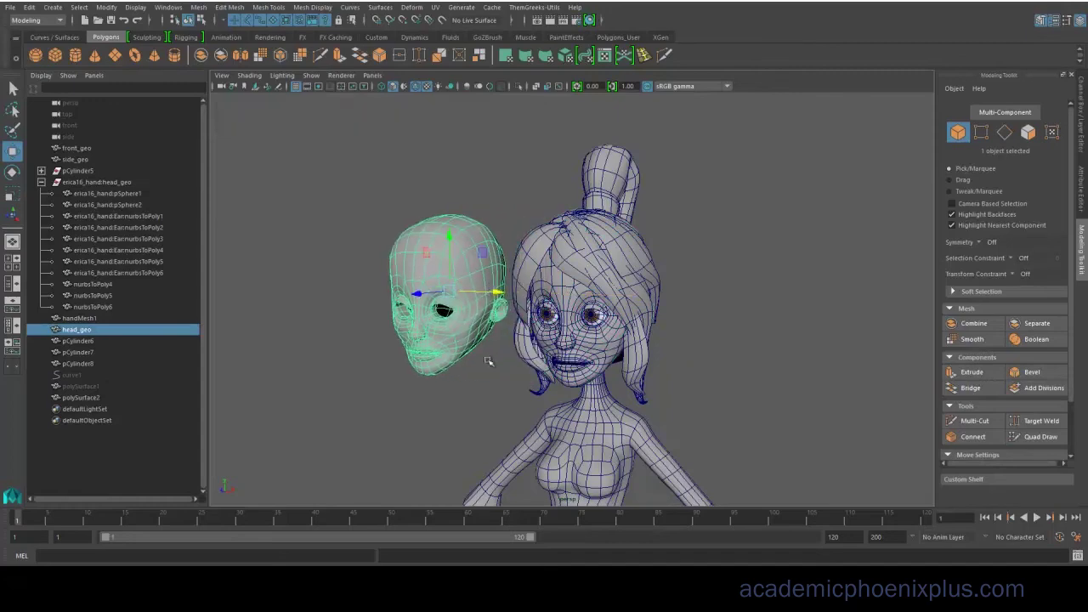
Try moving the mirrored face mesh polySurface2 slightly sideways.
{"action": "left_click", "coordinate": [654, 317]}
{"action": "left_click_drag", "start_coordinate": [678, 317], "coordinate": [683, 317]}
{"action": "key", "text": "ctrl+z"}
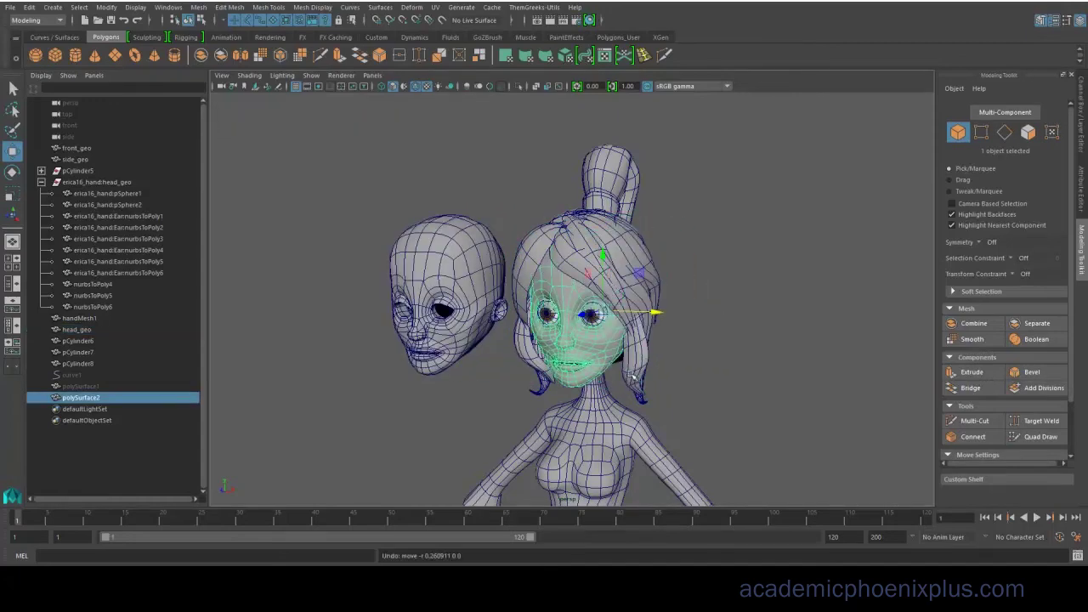
{"action": "left_click", "coordinate": [689, 349]}
Turn off wireframe on shaded and compare the original head with the retopologized face on the character.
{"action": "left_click_drag", "start_coordinate": [647, 357], "coordinate": [612, 367], "text": "alt"}
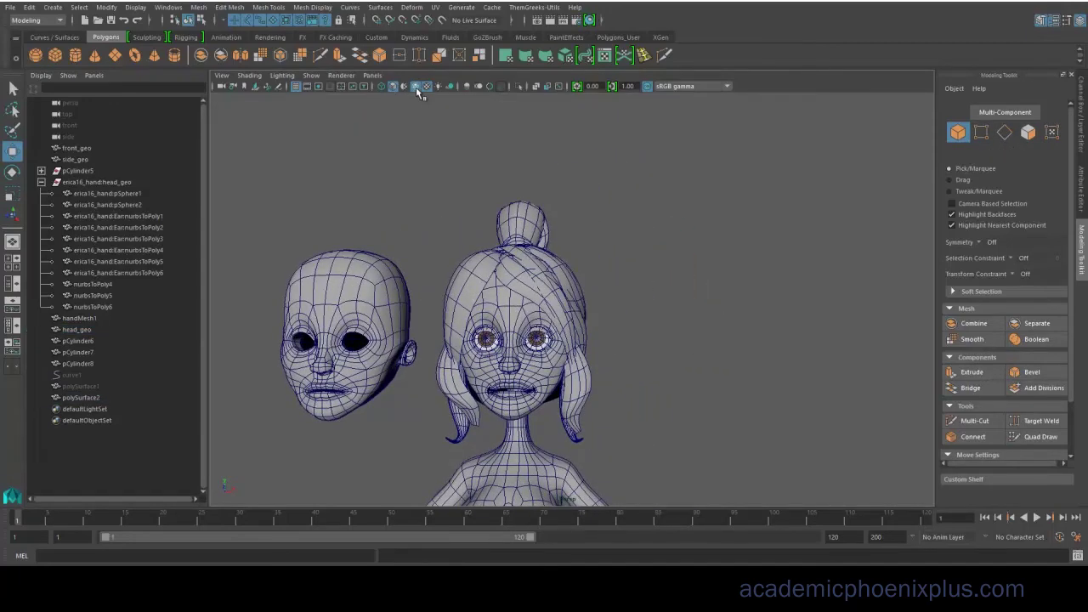
{"action": "left_click", "coordinate": [416, 87]}
{"action": "middle_click_drag", "start_coordinate": [455, 249], "coordinate": [503, 179], "text": "alt"}
{"action": "left_click_drag", "start_coordinate": [544, 204], "coordinate": [493, 212], "text": "alt"}
{"action": "right_click_drag", "start_coordinate": [493, 212], "coordinate": [660, 284], "text": "alt"}
{"action": "mouse_move", "coordinate": [661, 284]}
{"action": "left_mouse_down", "text": "alt"}
{"action": "mouse_move", "coordinate": [625, 286]}
{"action": "mouse_move", "coordinate": [677, 289]}
{"action": "left_mouse_up", "text": "alt"}
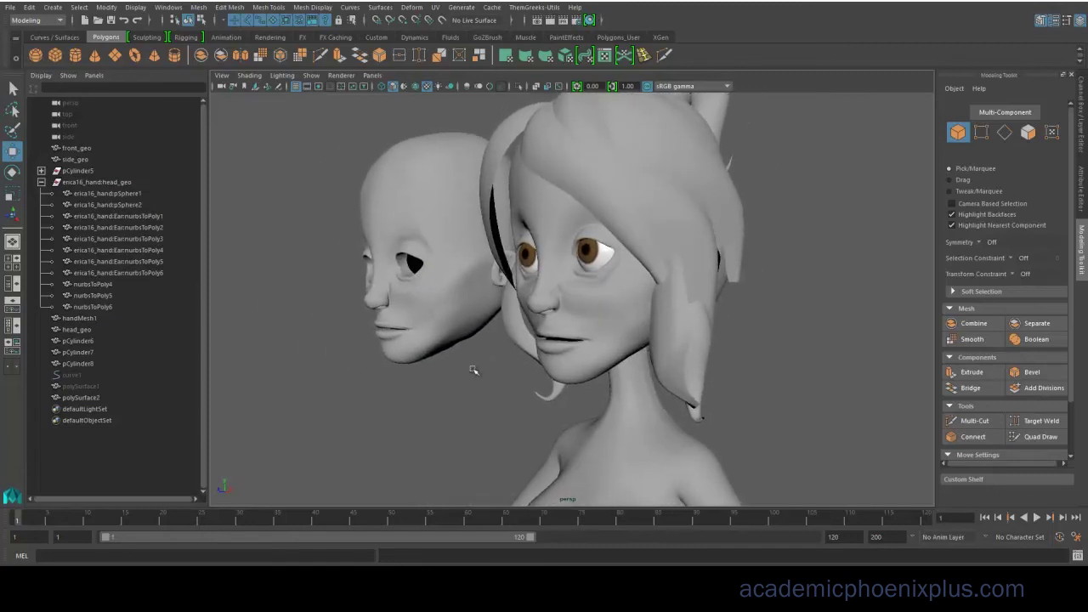
Highlight head_geo and polySurface2 together to compare their edge flow, and clear the selection to review the whole character.
{"action": "left_click_drag", "start_coordinate": [474, 370], "coordinate": [603, 370], "text": "alt"}
{"action": "left_click", "coordinate": [460, 342]}
{"action": "left_click", "coordinate": [582, 352], "text": "shift"}
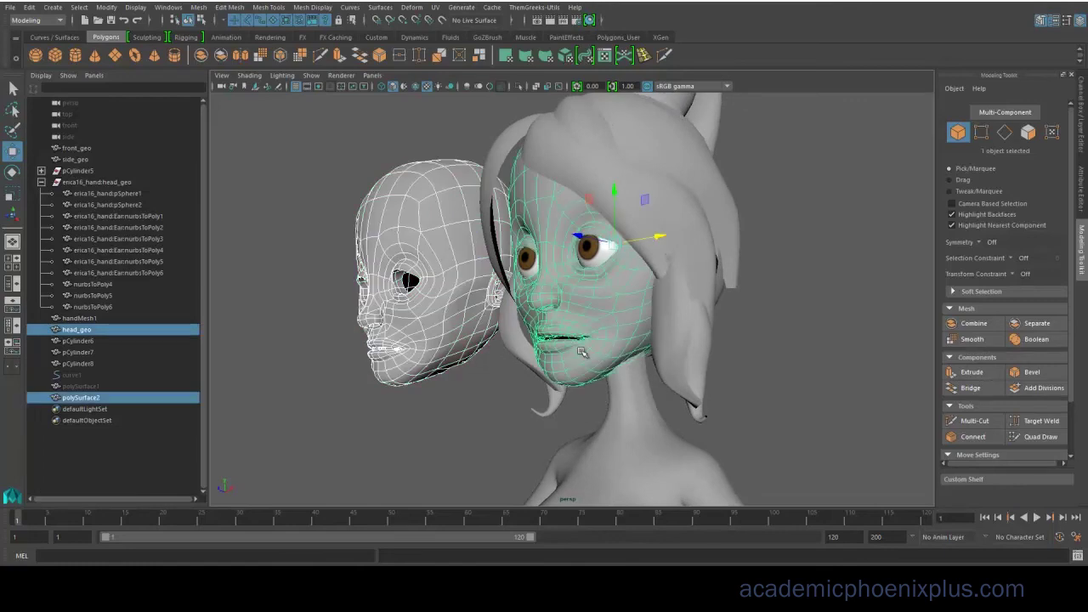
{"action": "left_click", "coordinate": [503, 380]}
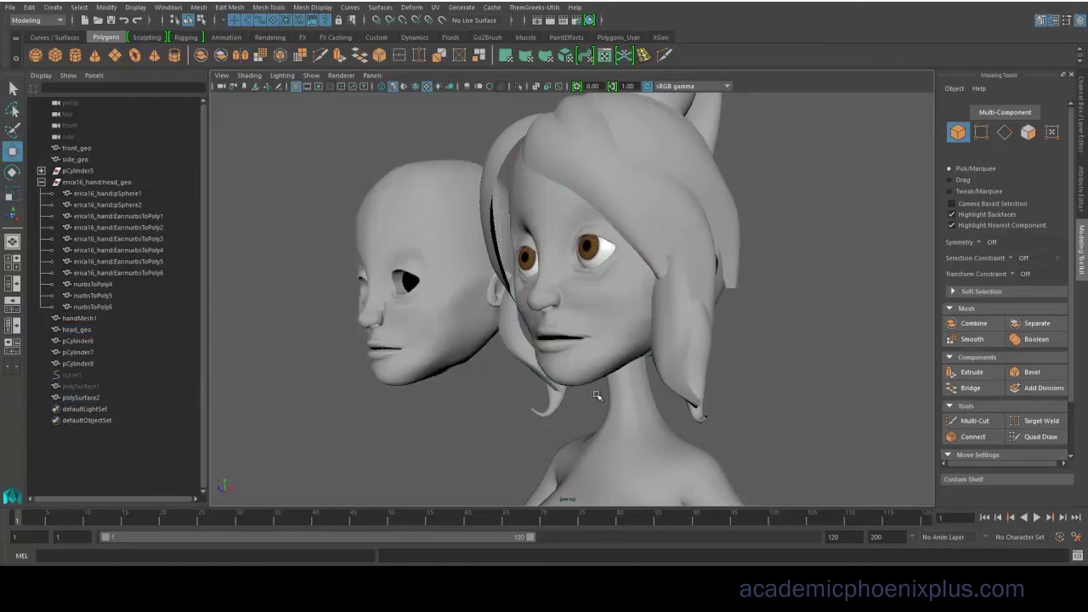
{"action": "left_click_drag", "start_coordinate": [596, 389], "coordinate": [632, 305], "text": "alt"}
{"action": "scroll", "coordinate": [632, 304], "scroll_direction": "down", "scroll_amount": 10}
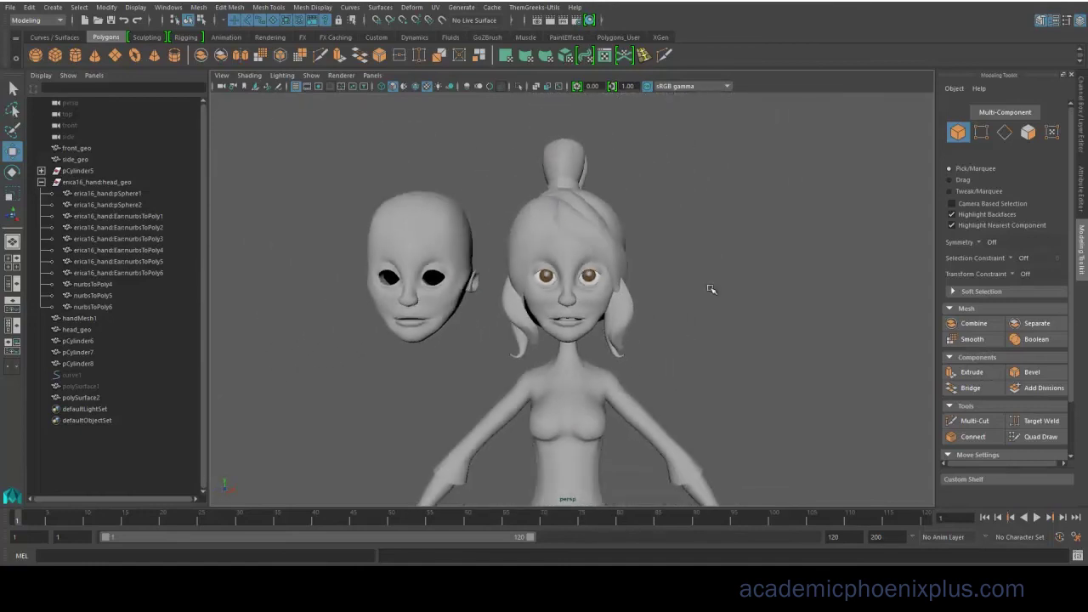